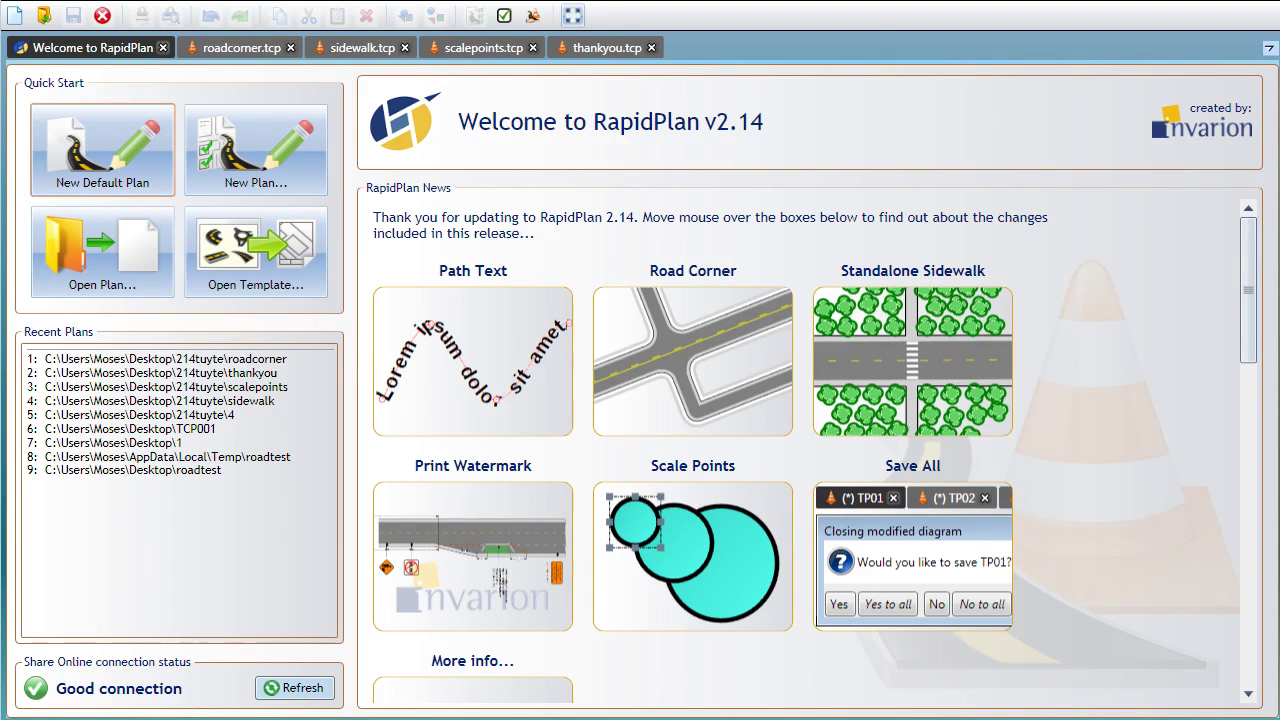
Look over the release news on the RapidPlan Welcome page.
{"action": "mouse_move", "coordinate": [713, 327]}
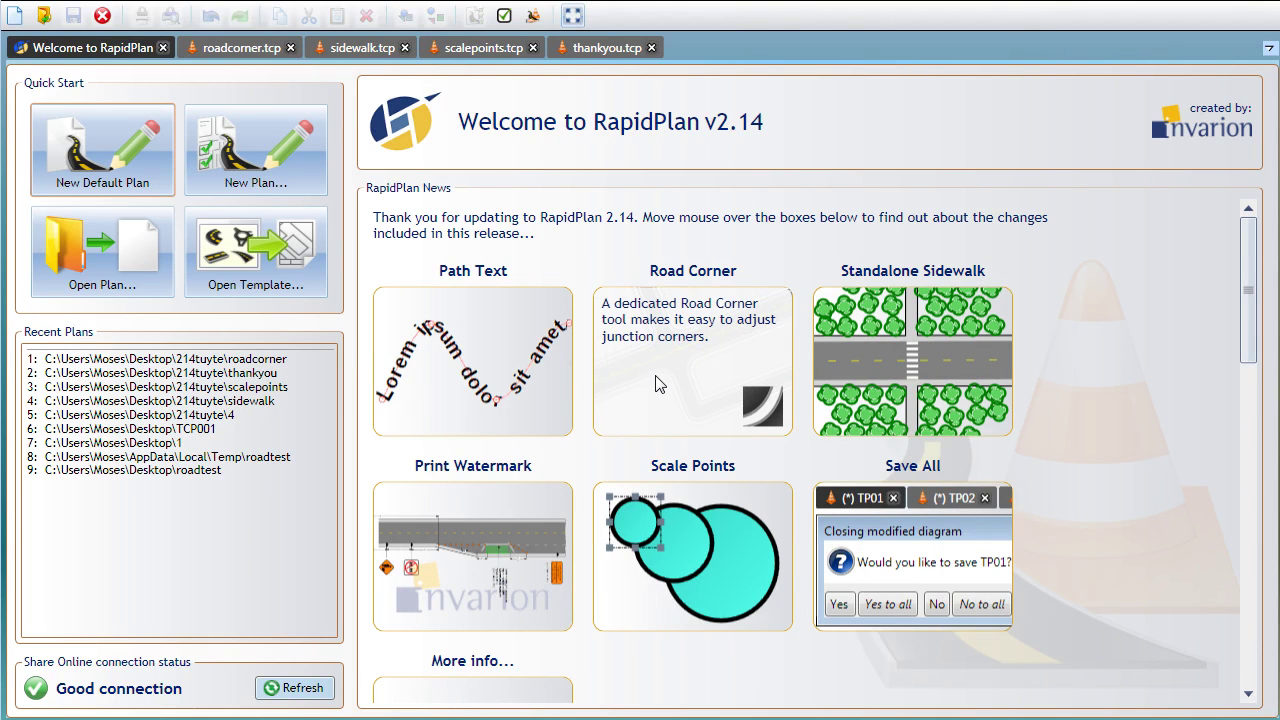
Switch to the roadcorner plan, float the Tools panel over it and pick the Road Corner tool.
{"action": "left_click", "coordinate": [219, 48]}
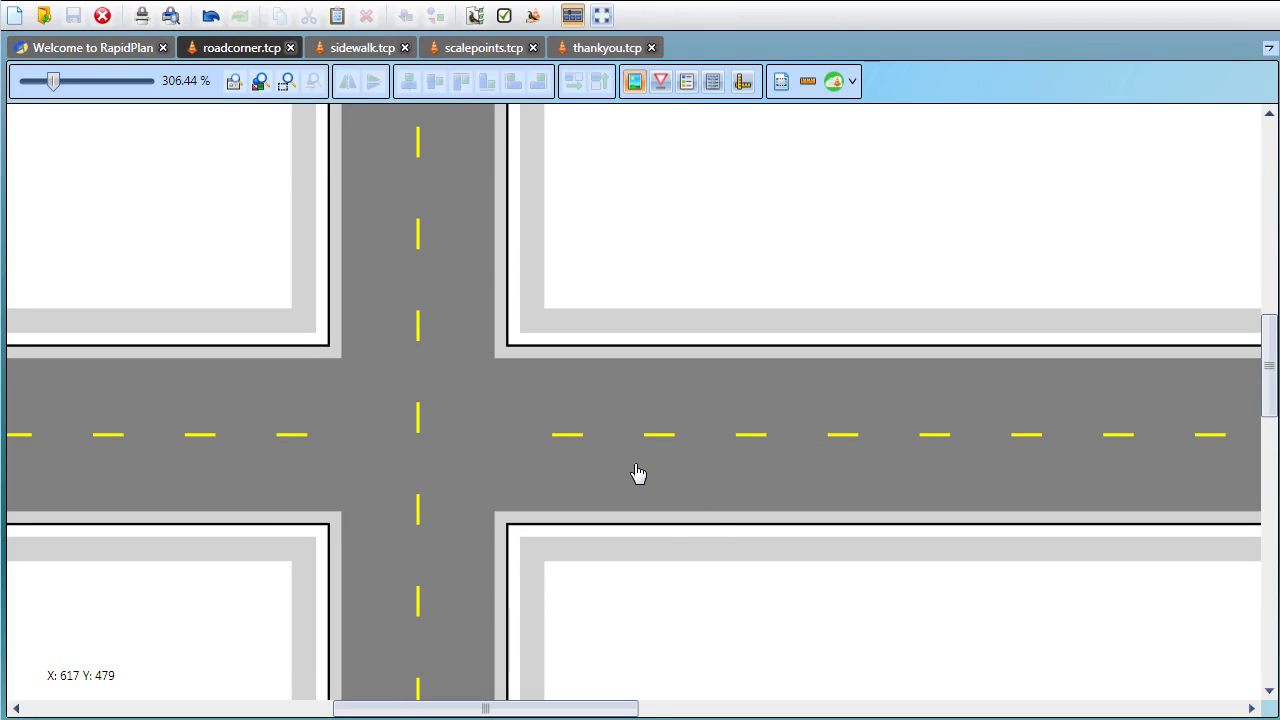
{"action": "left_click_drag", "start_coordinate": [1275, 340], "coordinate": [1080, 143]}
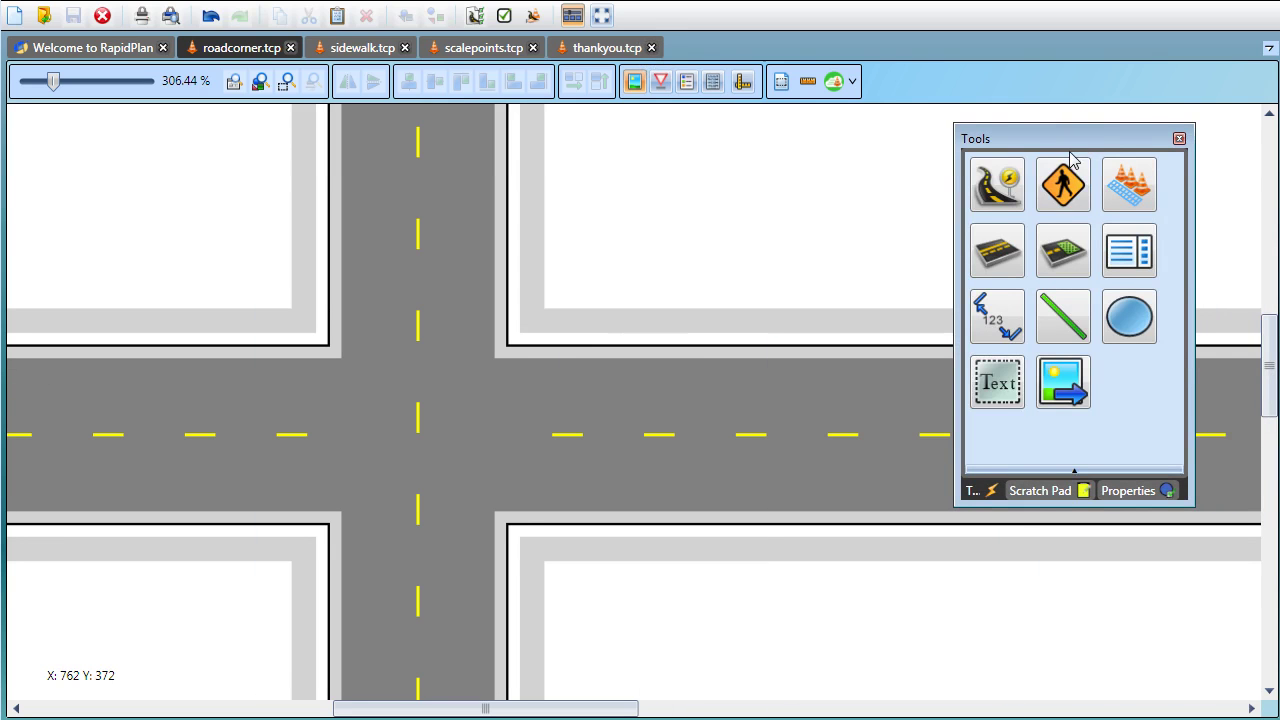
{"action": "left_click", "coordinate": [1001, 188]}
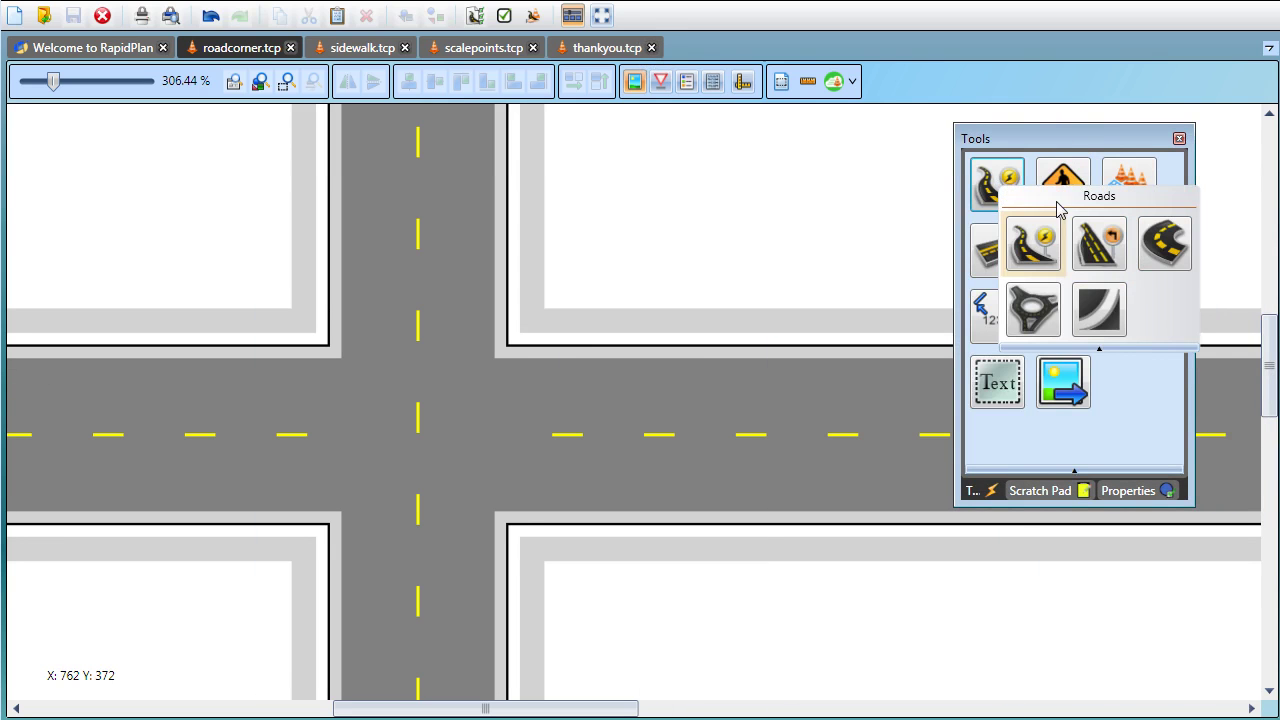
{"action": "left_click", "coordinate": [1107, 310]}
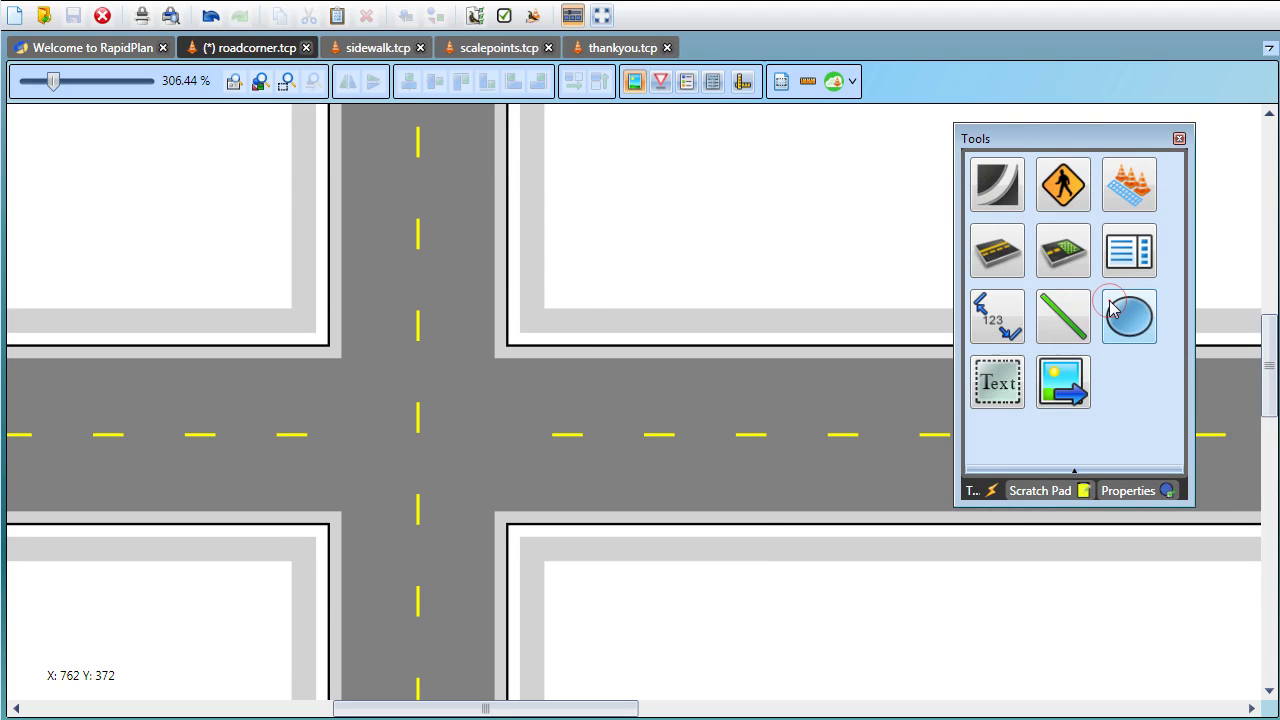
Draw a rounded curb corner at the upper-right junction.
{"action": "left_click", "coordinate": [488, 254]}
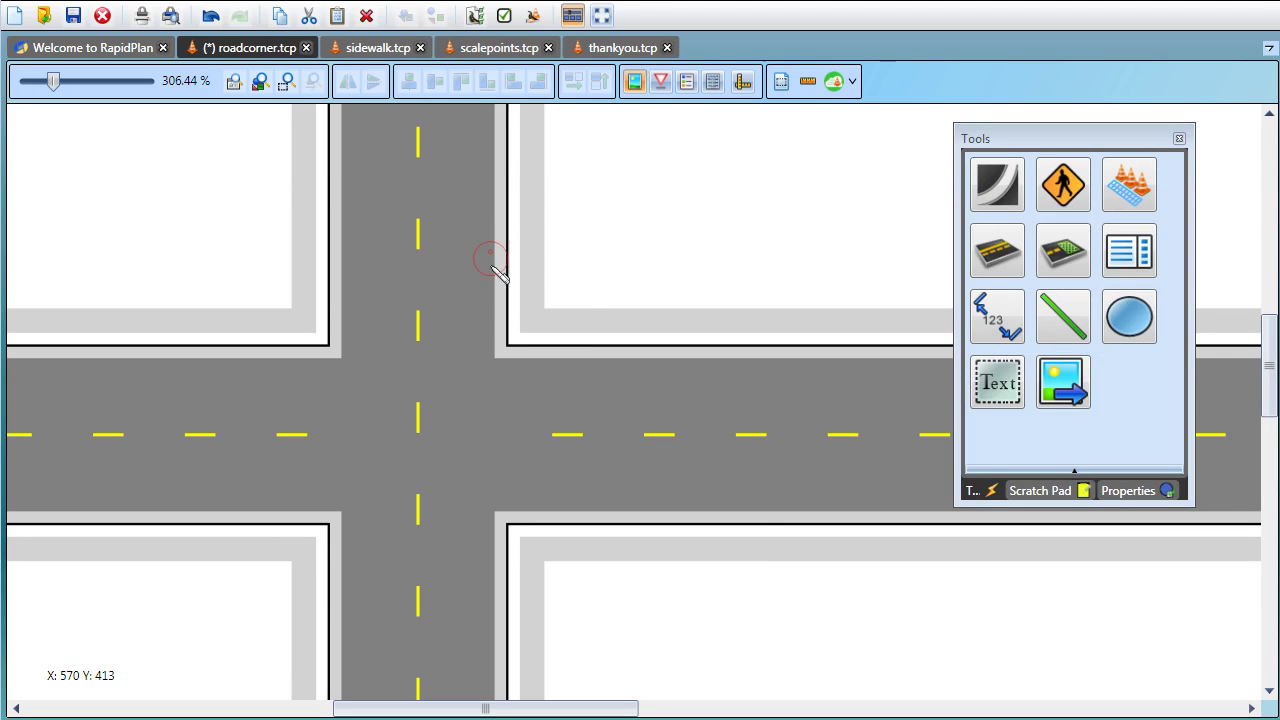
{"action": "left_click", "coordinate": [492, 364]}
{"action": "left_click", "coordinate": [612, 364]}
{"action": "left_click", "coordinate": [488, 362]}
Select the new rounded curb corner and drag across the plan.
{"action": "left_click", "coordinate": [521, 338]}
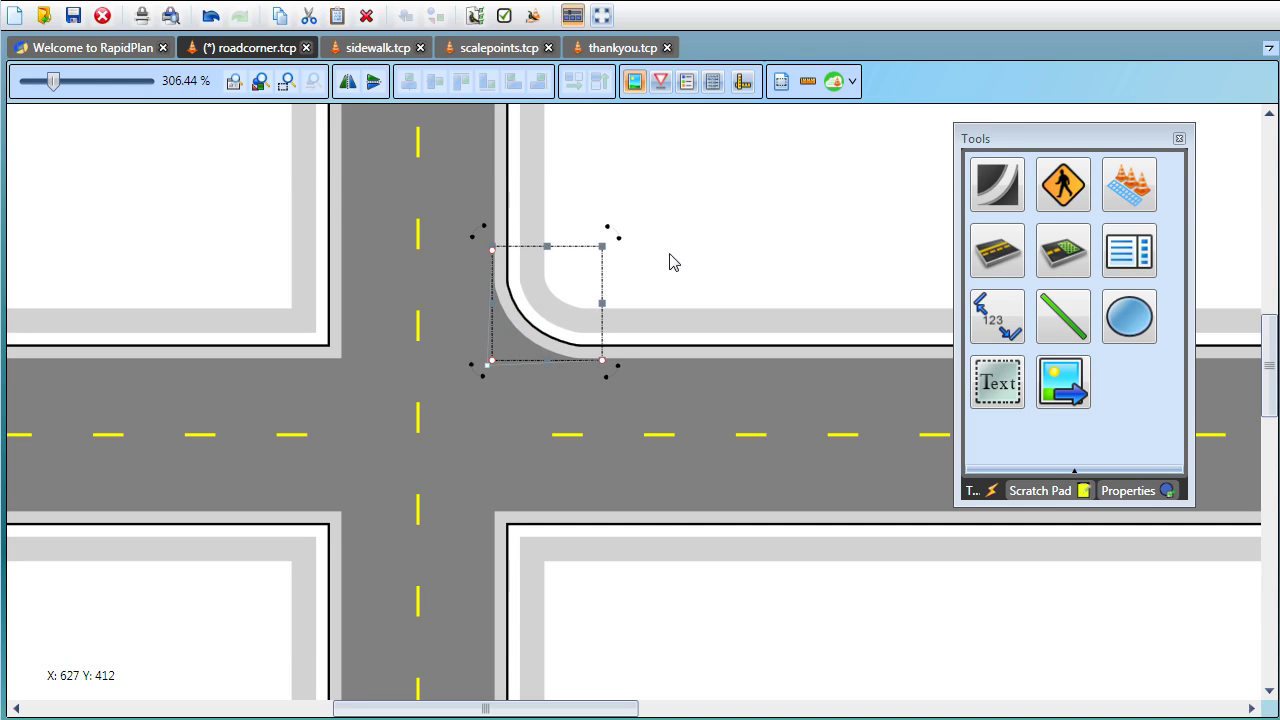
{"action": "left_click", "coordinate": [675, 212]}
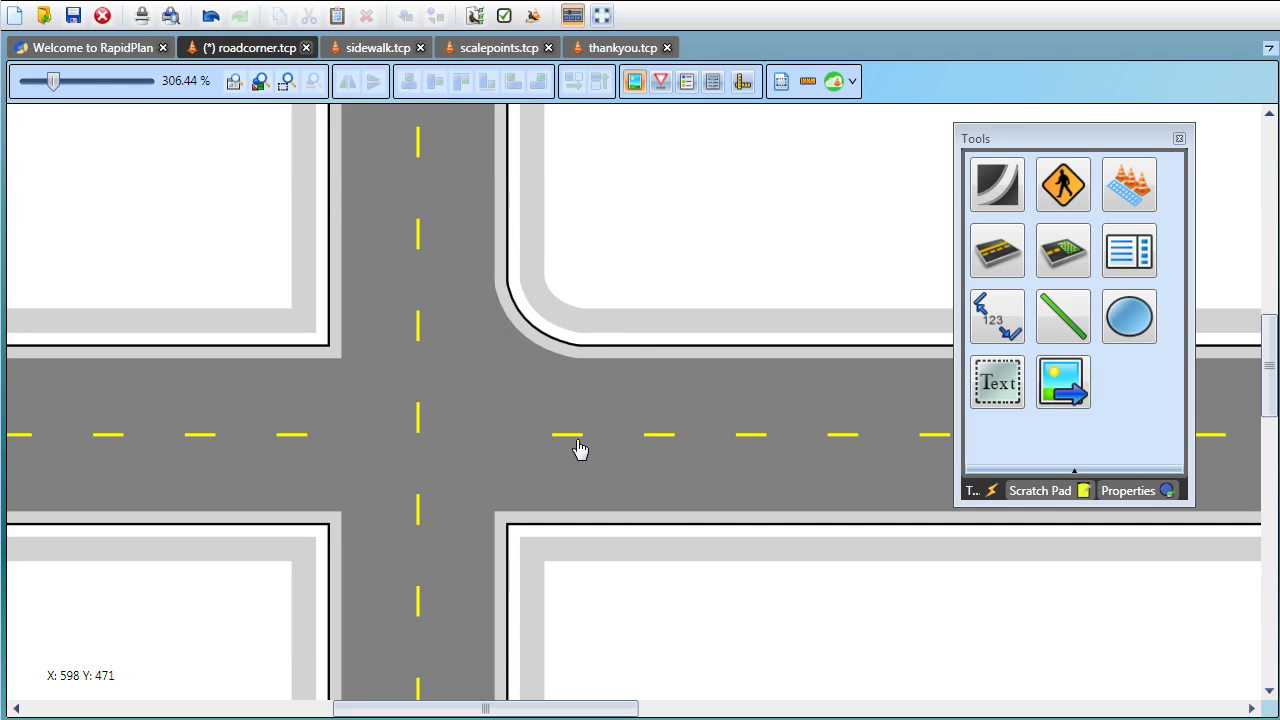
{"action": "left_click", "coordinate": [548, 360]}
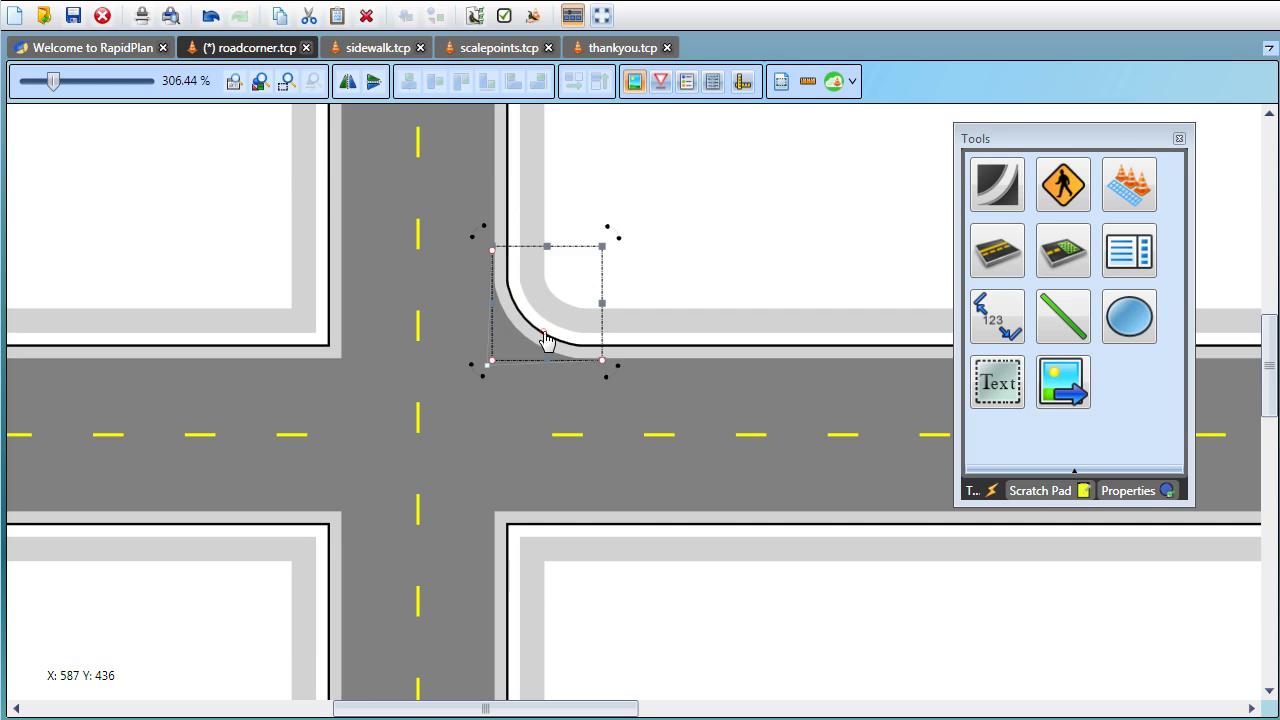
{"action": "scroll", "coordinate": [535, 360], "scroll_direction": "down", "scroll_amount": 3}
{"action": "scroll", "coordinate": [537, 373], "scroll_direction": "up", "scroll_amount": 2}
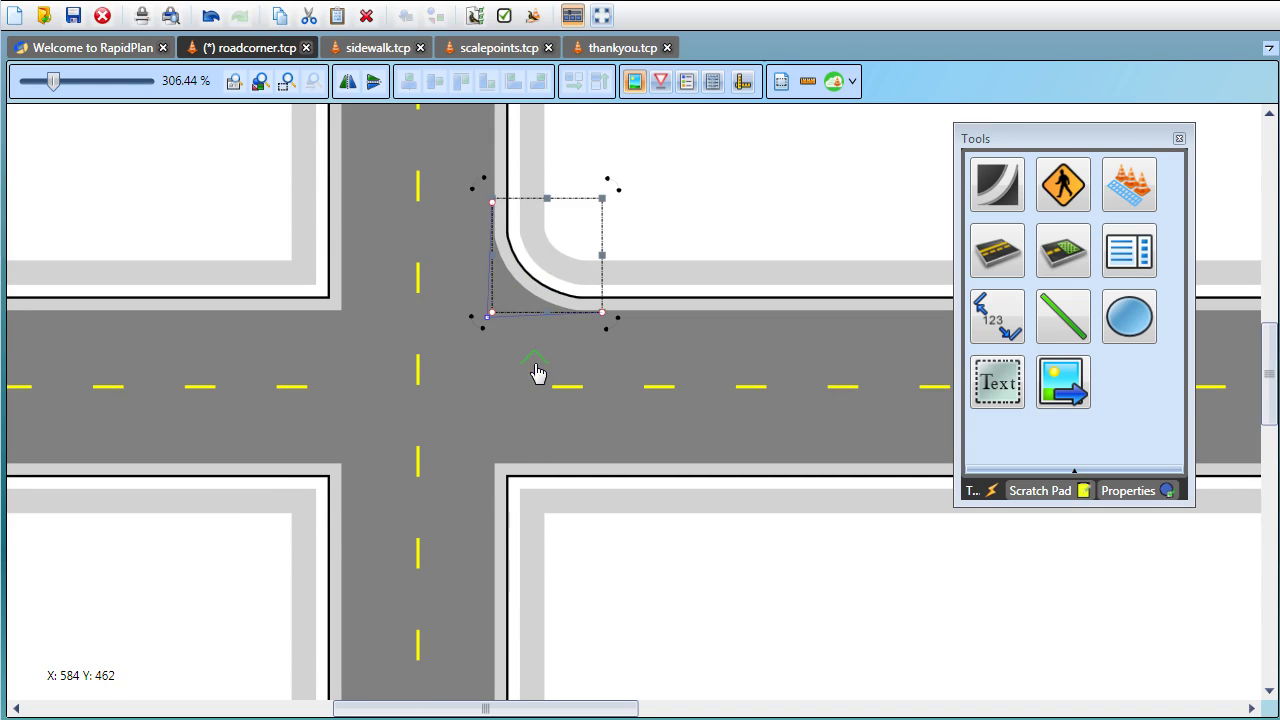
{"action": "left_click_drag", "start_coordinate": [500, 207], "coordinate": [234, 206]}
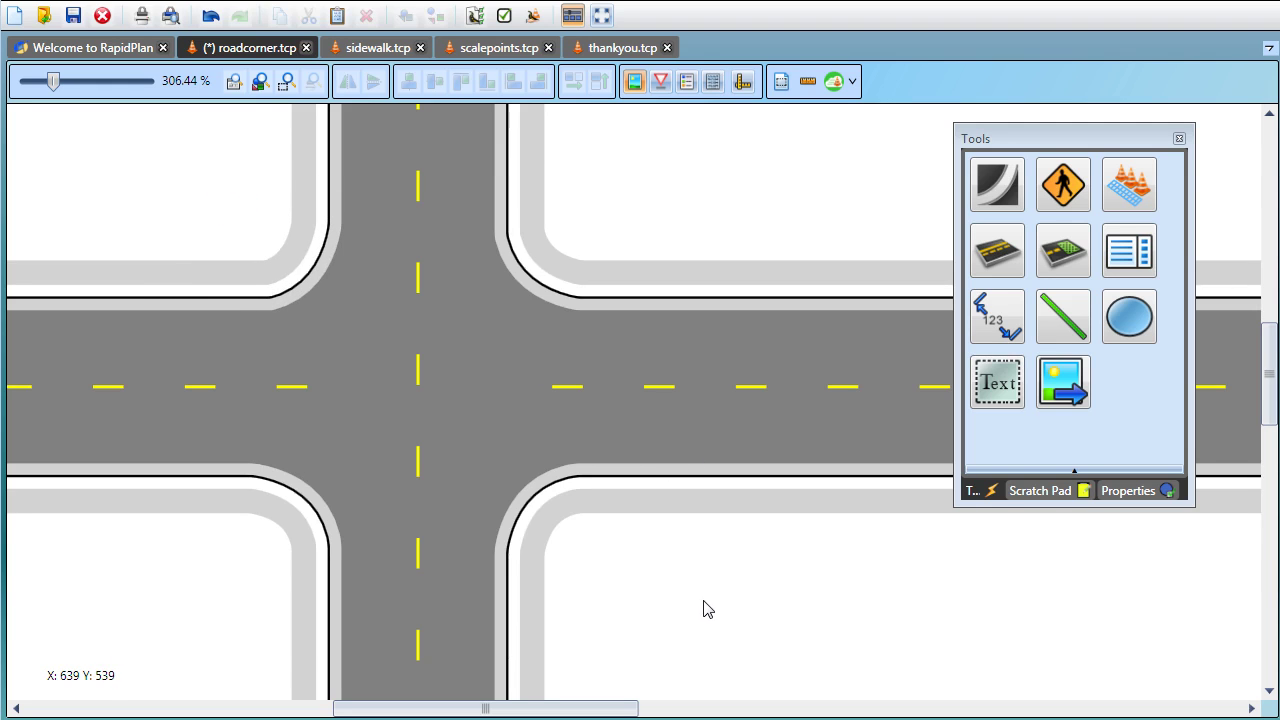
Move the lower-right curb corner onto blank canvas, stretch its corners outward and flatten its curve.
{"action": "left_click", "coordinate": [502, 495]}
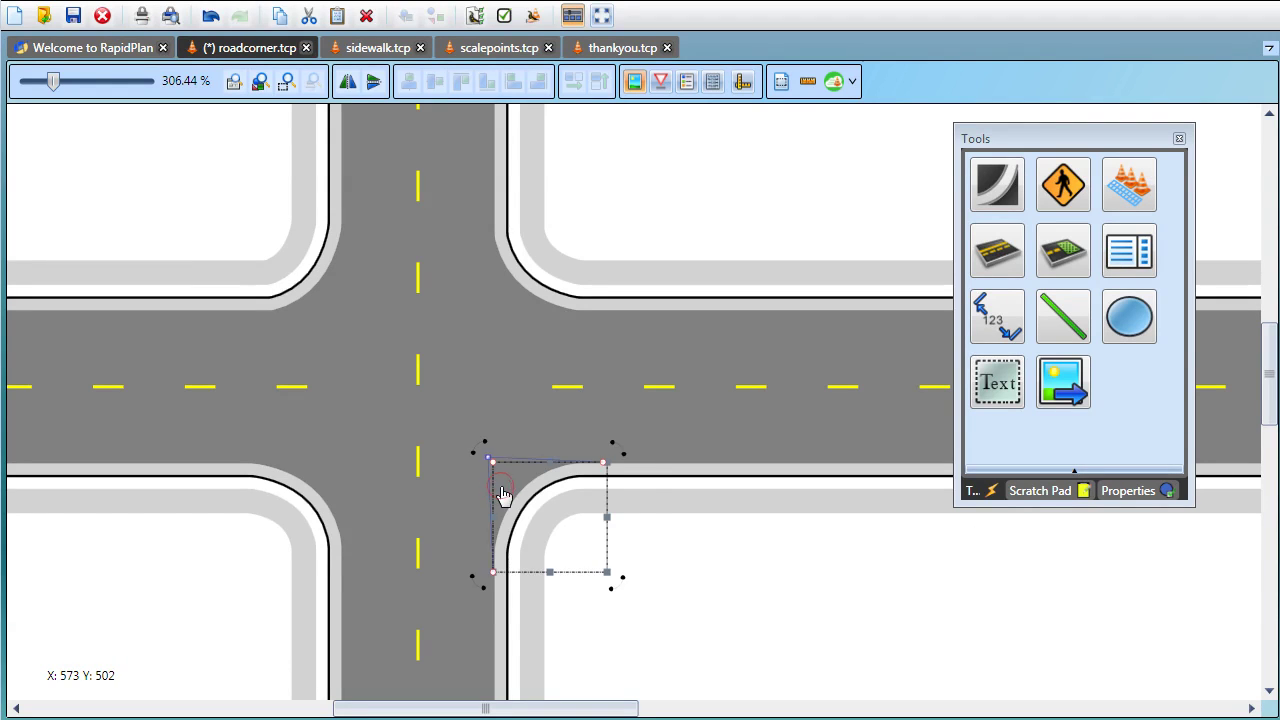
{"action": "left_click_drag", "start_coordinate": [502, 495], "coordinate": [284, 292]}
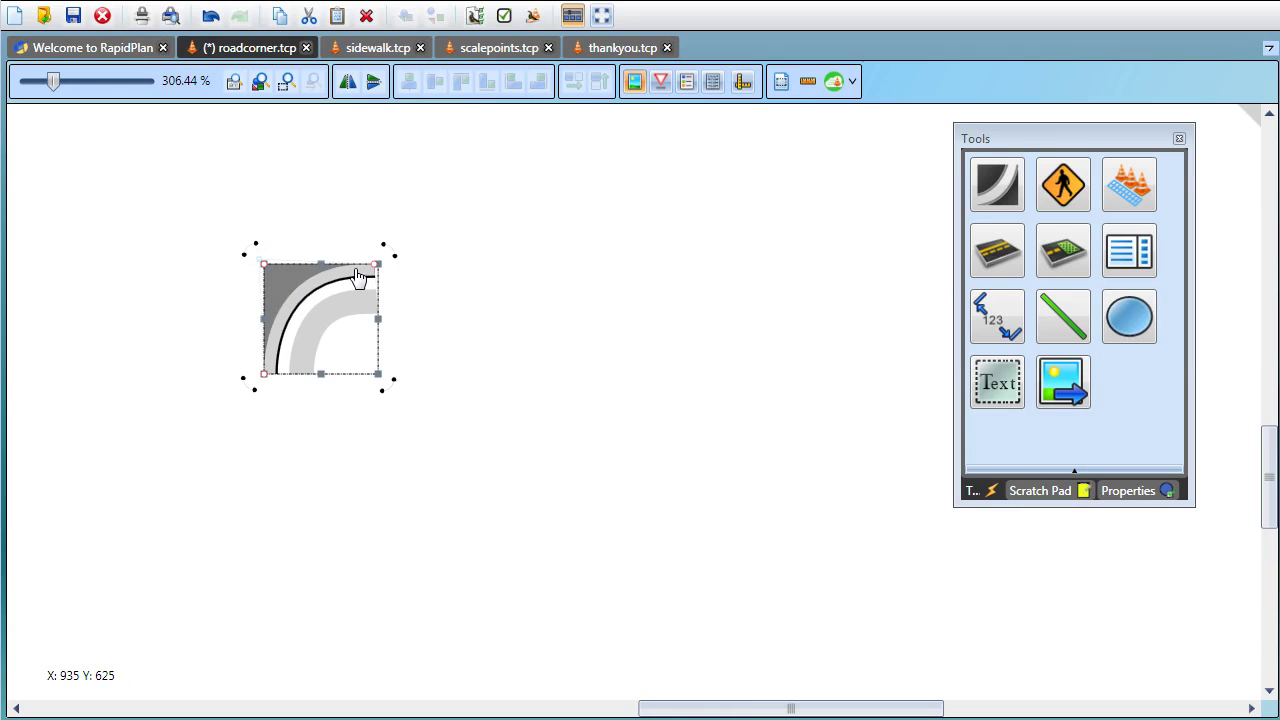
{"action": "left_click_drag", "start_coordinate": [377, 263], "coordinate": [441, 242]}
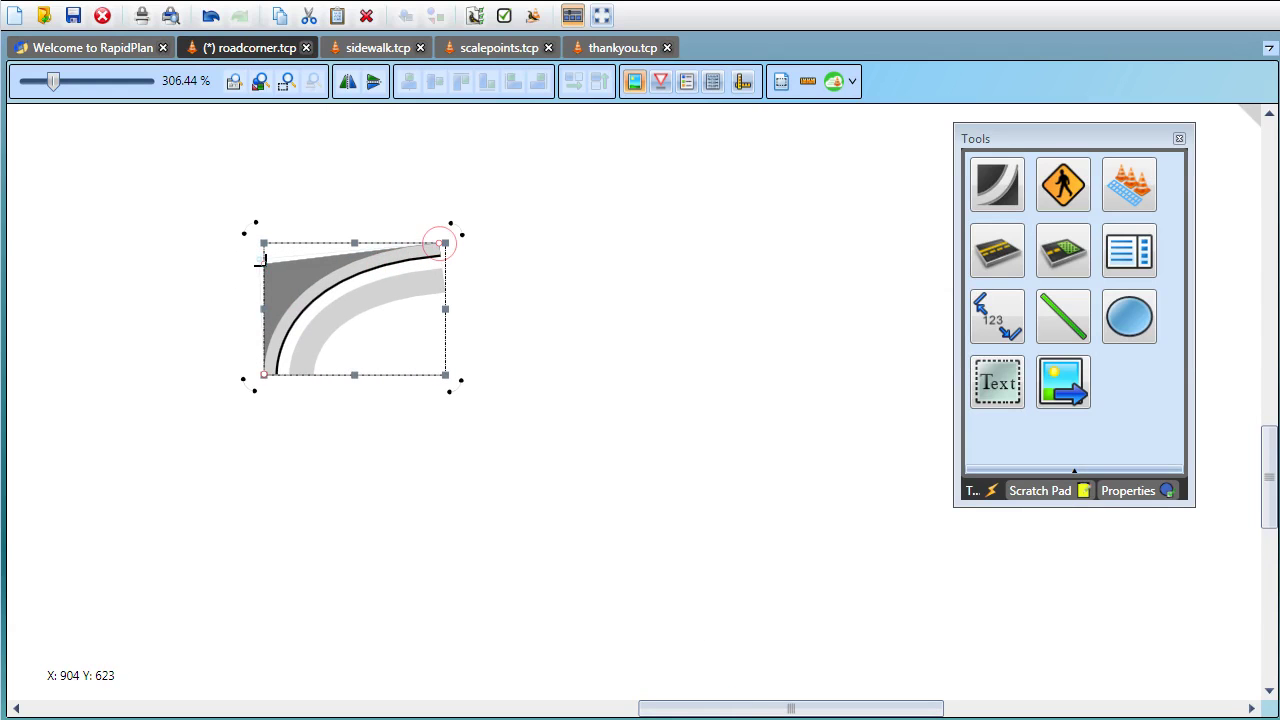
{"action": "left_click_drag", "start_coordinate": [262, 244], "coordinate": [234, 231]}
{"action": "left_click_drag", "start_coordinate": [265, 375], "coordinate": [233, 411]}
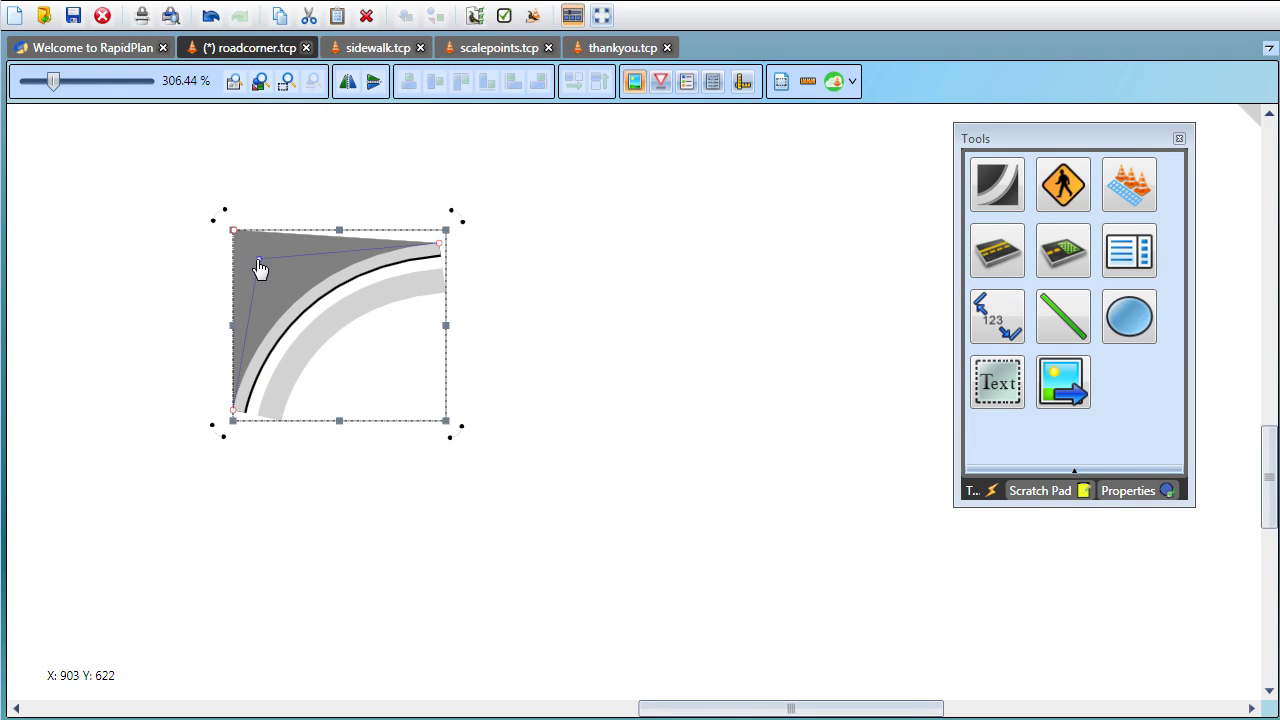
{"action": "mouse_move", "coordinate": [258, 260]}
{"action": "left_mouse_down"}
{"action": "mouse_move", "coordinate": [297, 304]}
{"action": "mouse_move", "coordinate": [279, 271]}
{"action": "left_mouse_up"}
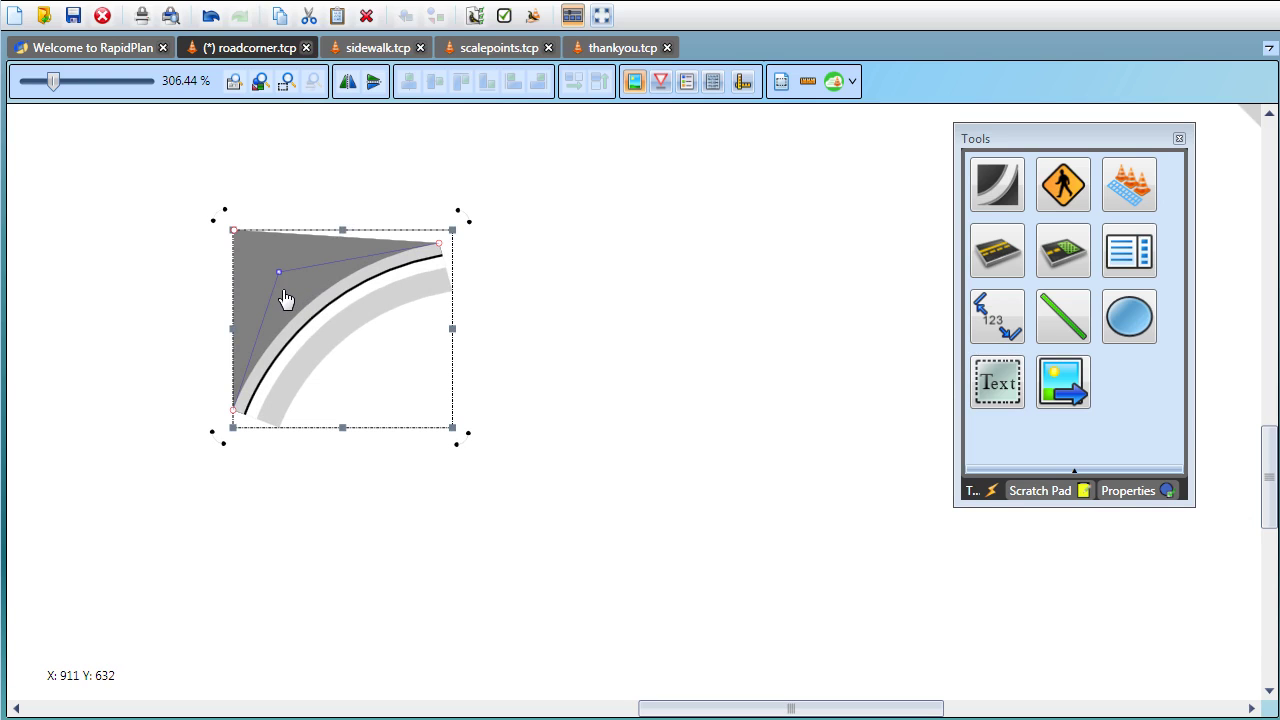
{"action": "left_click_drag", "start_coordinate": [280, 273], "coordinate": [293, 298]}
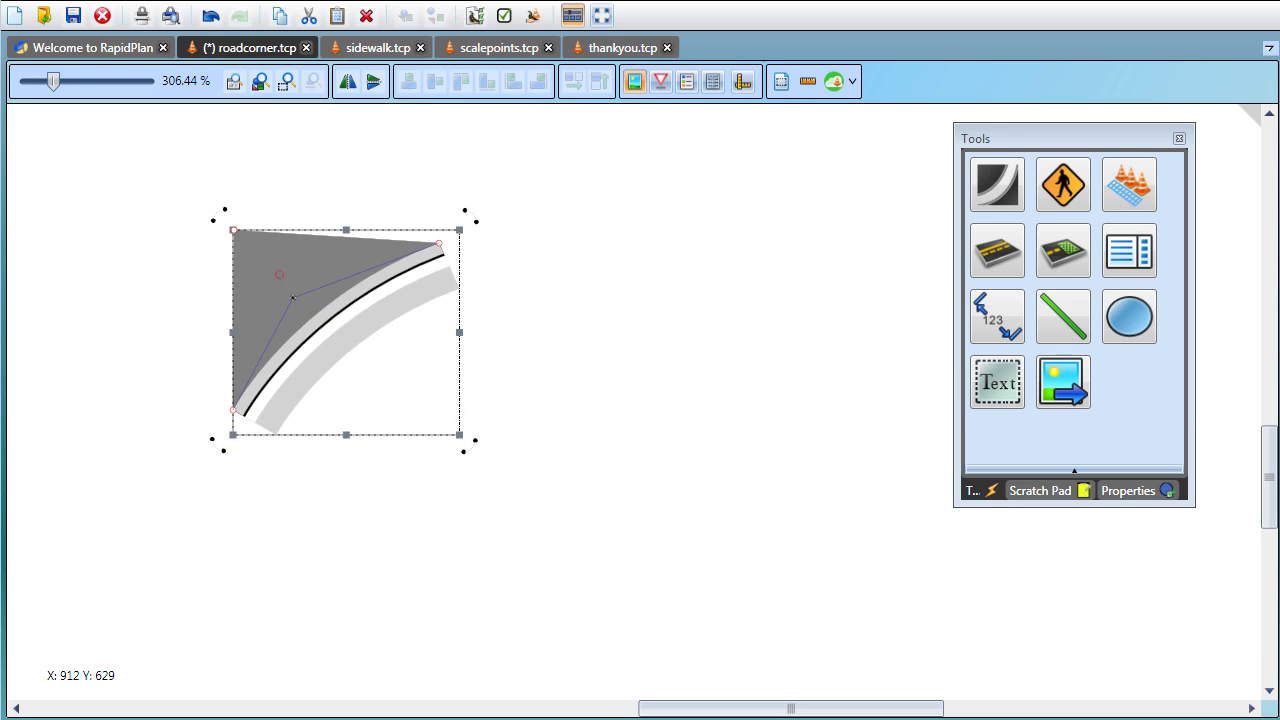
Draw sample road corners at upper right, centre, lower right and lower left, bending their edges.
{"action": "left_click", "coordinate": [989, 184]}
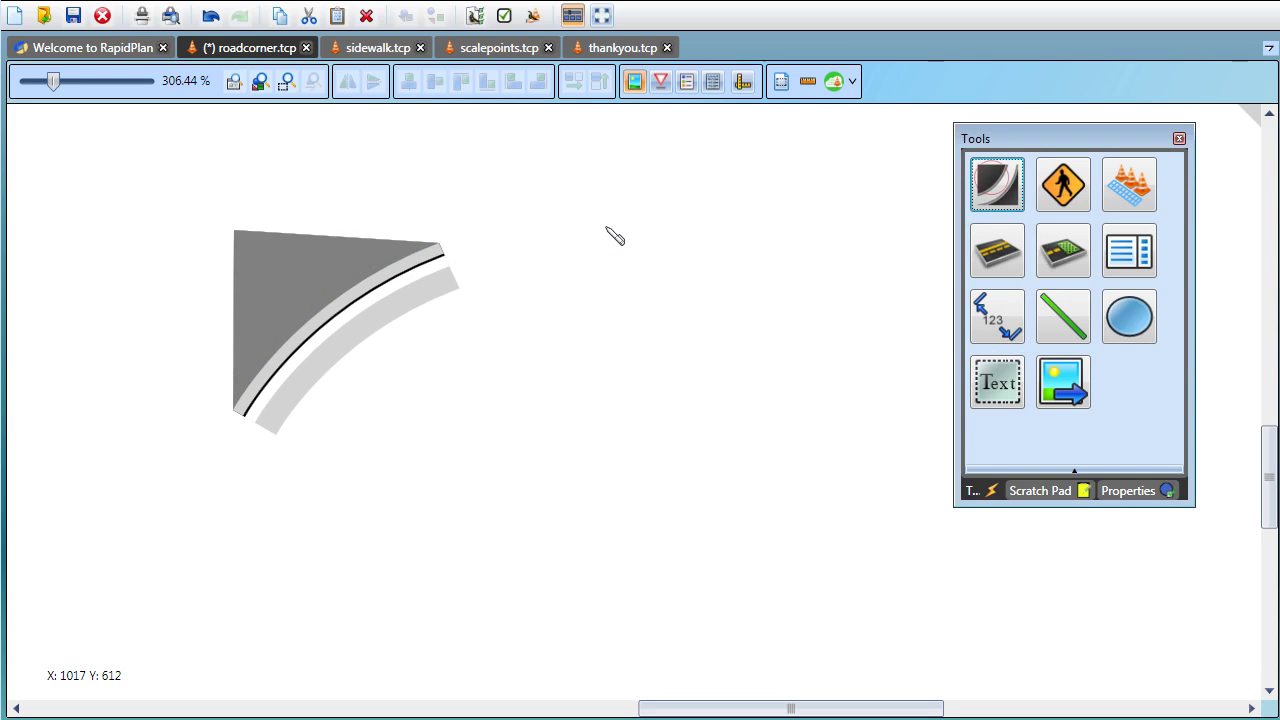
{"action": "mouse_move", "coordinate": [609, 238]}
{"action": "left_mouse_down"}
{"action": "mouse_move", "coordinate": [614, 398]}
{"action": "mouse_move", "coordinate": [703, 414]}
{"action": "mouse_move", "coordinate": [797, 394]}
{"action": "mouse_move", "coordinate": [731, 363]}
{"action": "mouse_move", "coordinate": [823, 220]}
{"action": "mouse_move", "coordinate": [651, 351]}
{"action": "mouse_move", "coordinate": [787, 250]}
{"action": "mouse_move", "coordinate": [766, 264]}
{"action": "mouse_move", "coordinate": [758, 250]}
{"action": "left_mouse_up"}
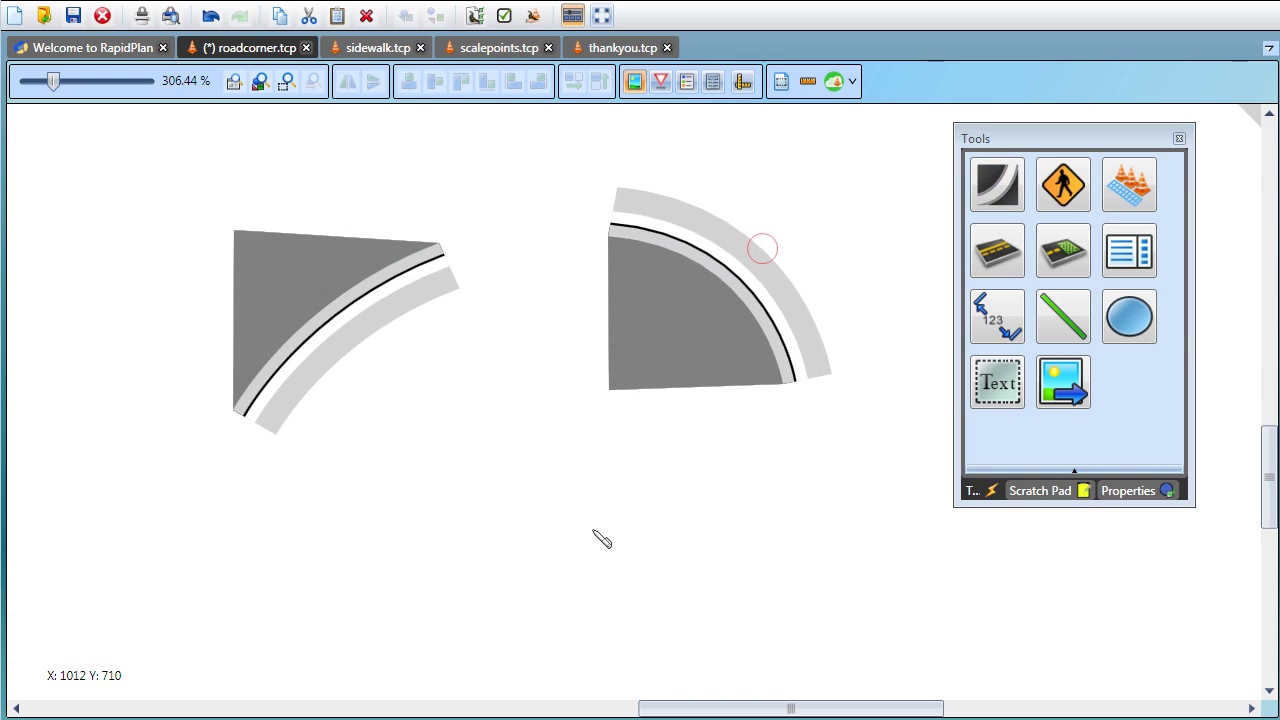
{"action": "mouse_move", "coordinate": [457, 573]}
{"action": "left_mouse_down"}
{"action": "mouse_move", "coordinate": [521, 566]}
{"action": "mouse_move", "coordinate": [543, 583]}
{"action": "mouse_move", "coordinate": [533, 545]}
{"action": "left_mouse_up"}
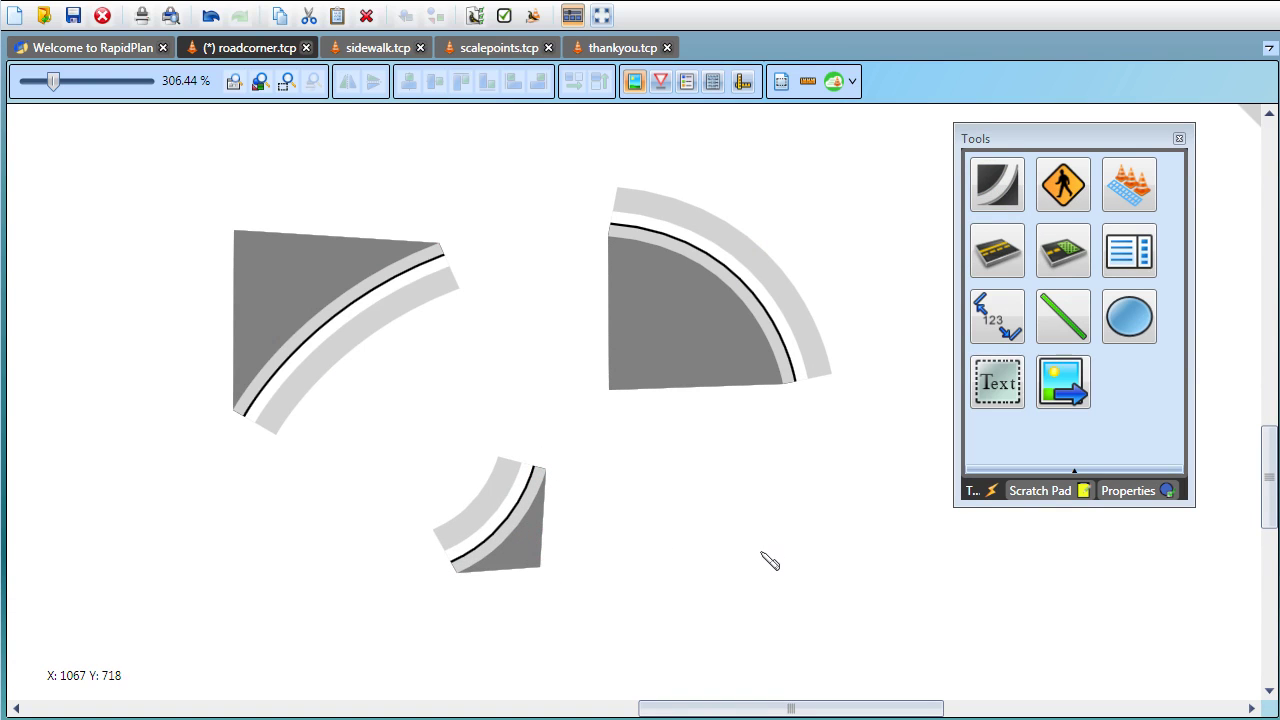
{"action": "mouse_move", "coordinate": [760, 501]}
{"action": "left_mouse_down"}
{"action": "mouse_move", "coordinate": [760, 663]}
{"action": "mouse_move", "coordinate": [920, 654]}
{"action": "mouse_move", "coordinate": [916, 644]}
{"action": "left_mouse_up"}
{"action": "left_click_drag", "start_coordinate": [858, 602], "coordinate": [782, 627]}
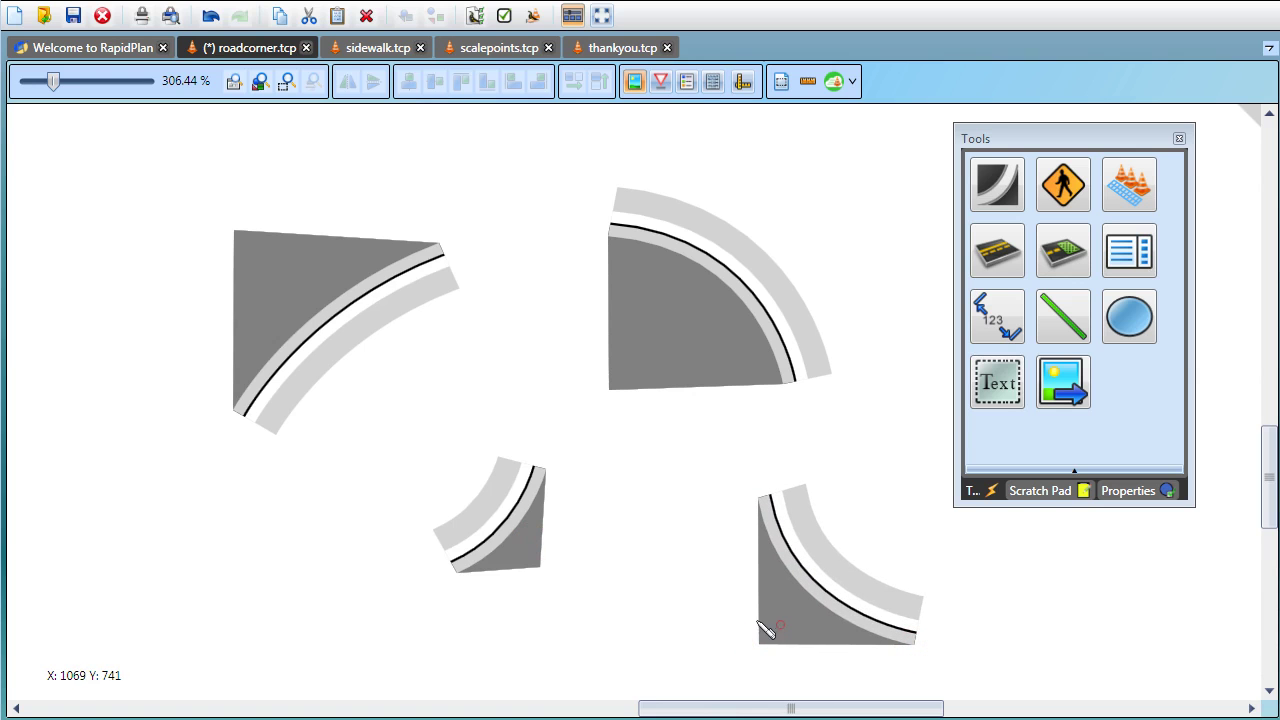
{"action": "mouse_move", "coordinate": [172, 537]}
{"action": "left_mouse_down"}
{"action": "mouse_move", "coordinate": [300, 543]}
{"action": "mouse_move", "coordinate": [286, 651]}
{"action": "left_mouse_up"}
{"action": "left_click_drag", "start_coordinate": [231, 591], "coordinate": [195, 663]}
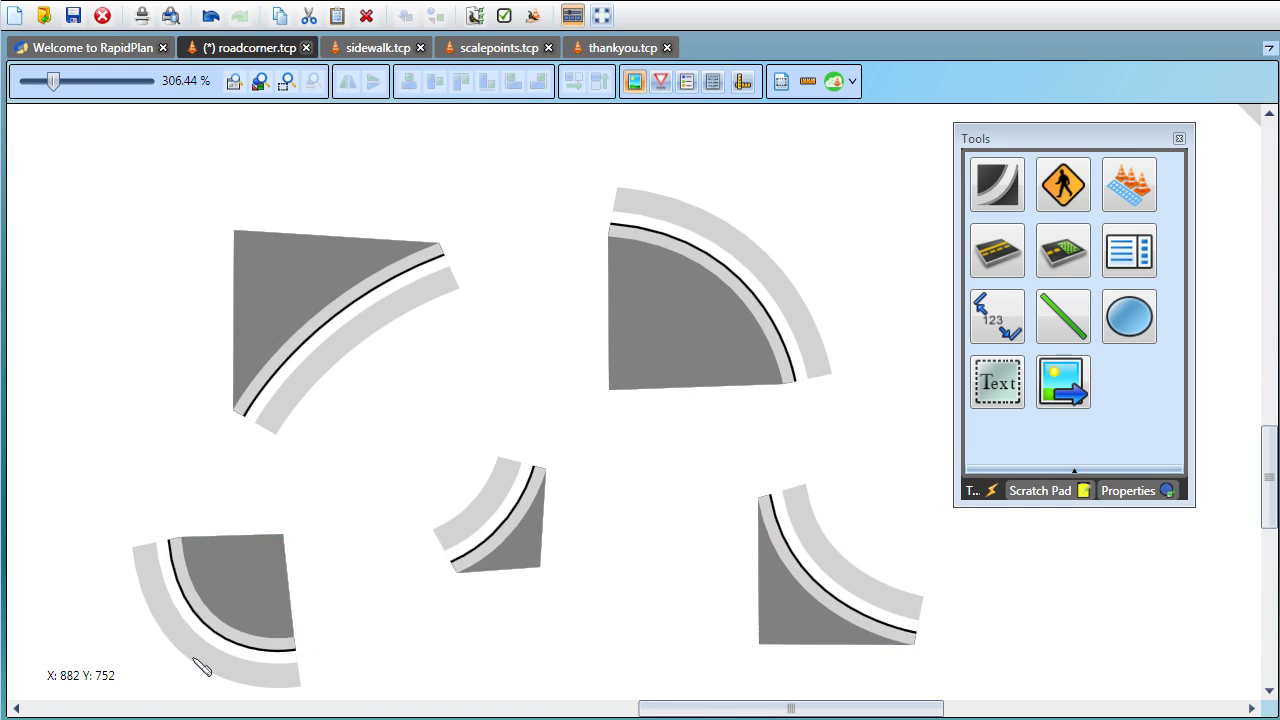
{"action": "scroll", "coordinate": [604, 470], "scroll_direction": "down", "scroll_amount": 3}
{"action": "scroll", "coordinate": [601, 451], "scroll_direction": "up", "scroll_amount": 2}
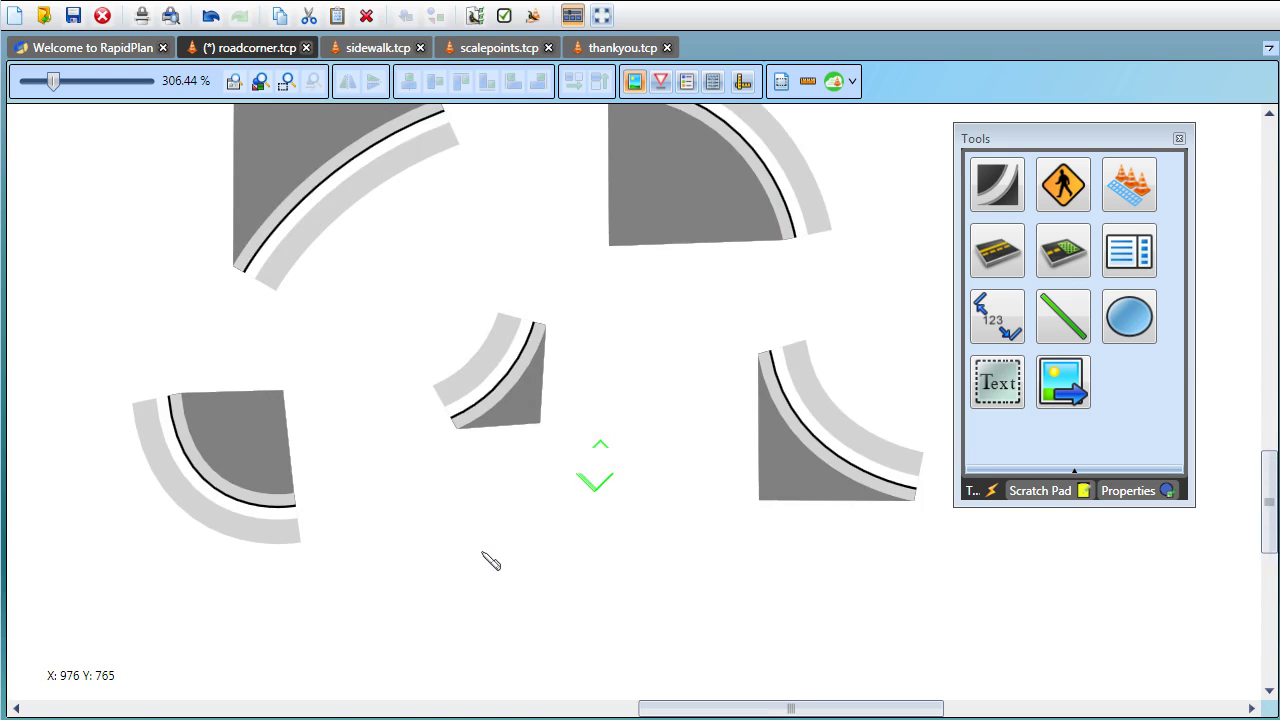
Curve the triangular corner's edge, undo it, then box-select and delete the extra corner shapes.
{"action": "mouse_move", "coordinate": [406, 610]}
{"action": "left_mouse_down"}
{"action": "mouse_move", "coordinate": [614, 466]}
{"action": "mouse_move", "coordinate": [880, 568]}
{"action": "left_mouse_up"}
{"action": "left_click_drag", "start_coordinate": [729, 591], "coordinate": [628, 492]}
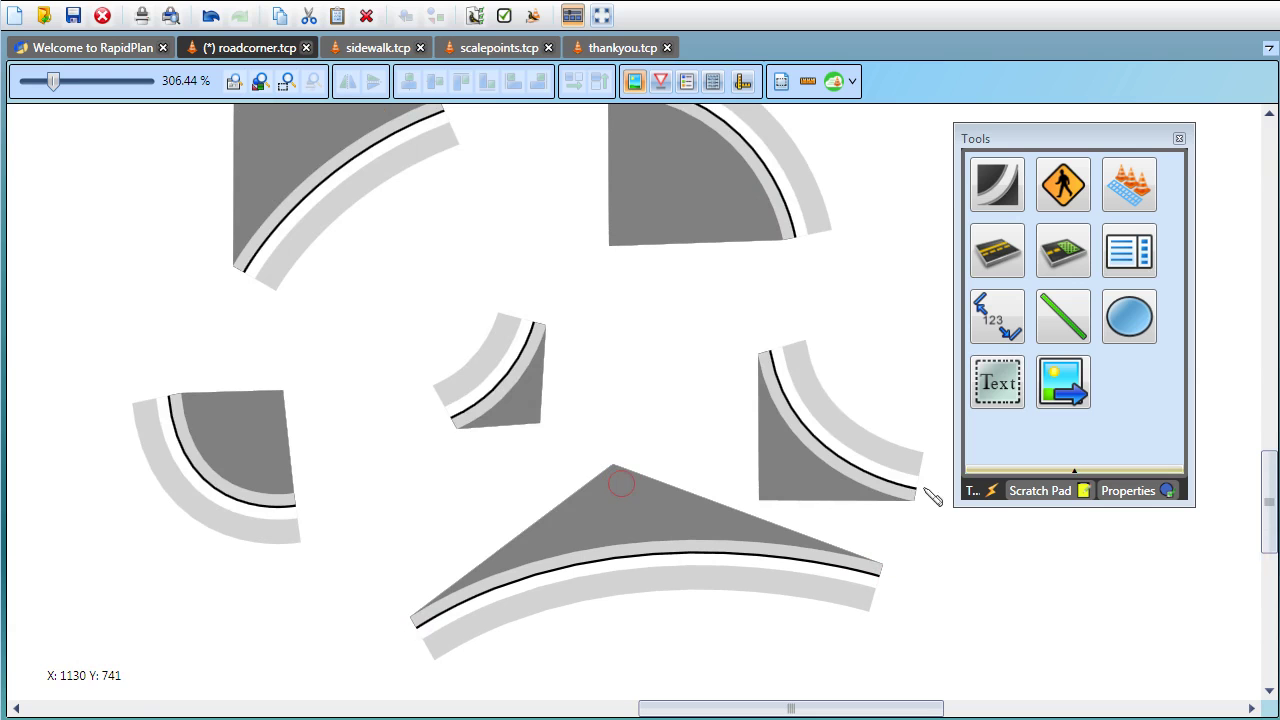
{"action": "left_click", "coordinate": [1029, 507]}
{"action": "key", "text": "ctrl+z"}
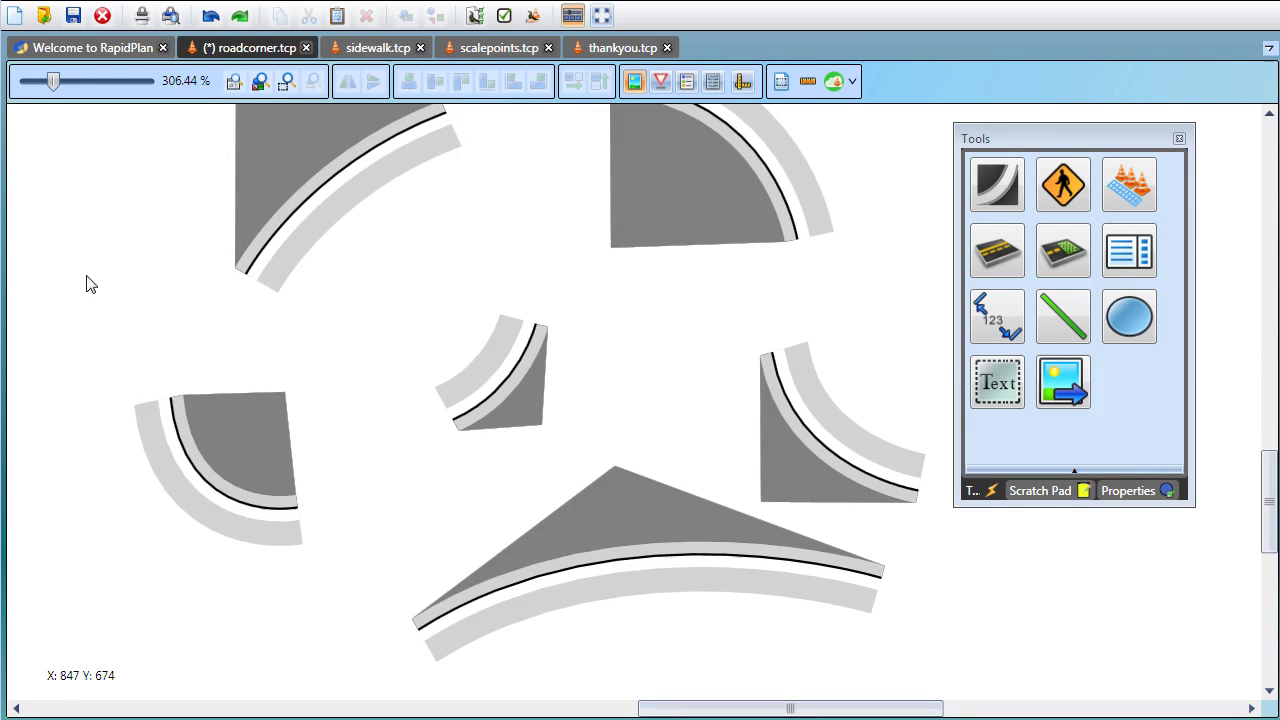
{"action": "left_click_drag", "start_coordinate": [86, 277], "coordinate": [980, 677]}
{"action": "key", "text": "Delete"}
Delete the two remaining sample corner pieces.
{"action": "left_click", "coordinate": [343, 177]}
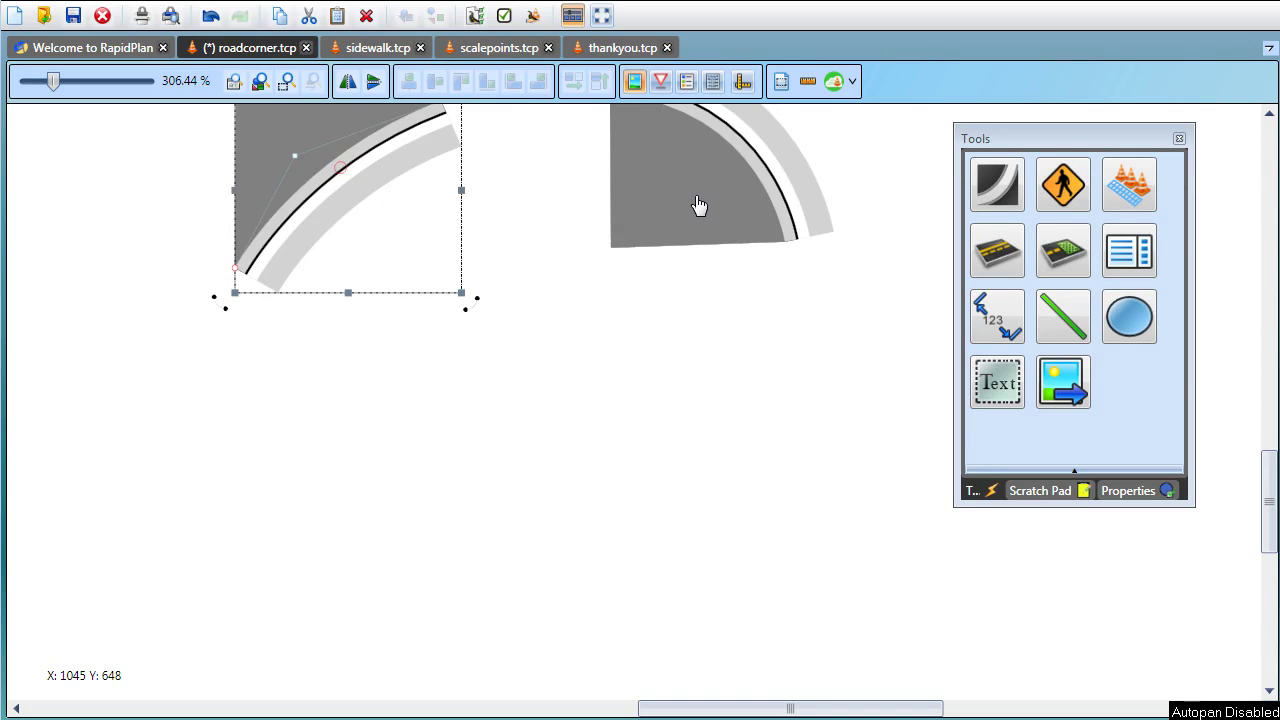
{"action": "left_click", "coordinate": [699, 207], "text": "shift"}
{"action": "key", "text": "Delete"}
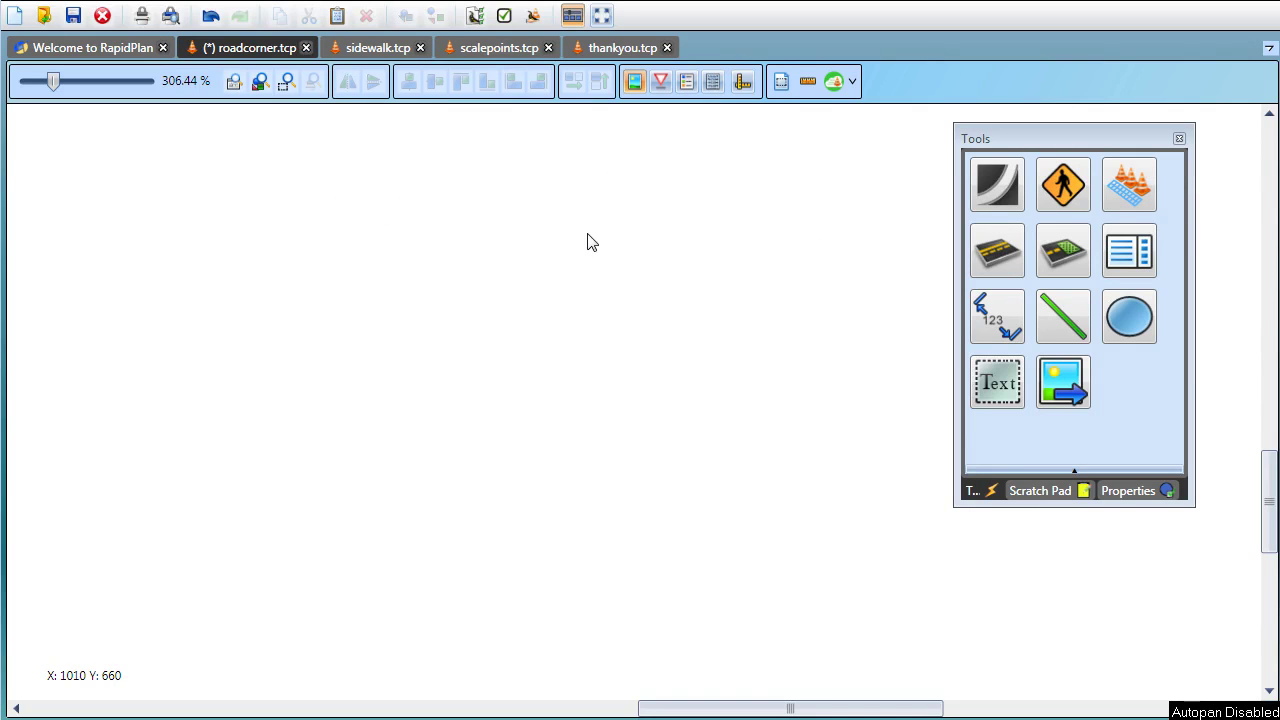
{"action": "scroll", "coordinate": [441, 249], "scroll_direction": "down", "scroll_amount": 3}
{"action": "scroll", "coordinate": [757, 534], "scroll_direction": "down", "scroll_amount": 5}
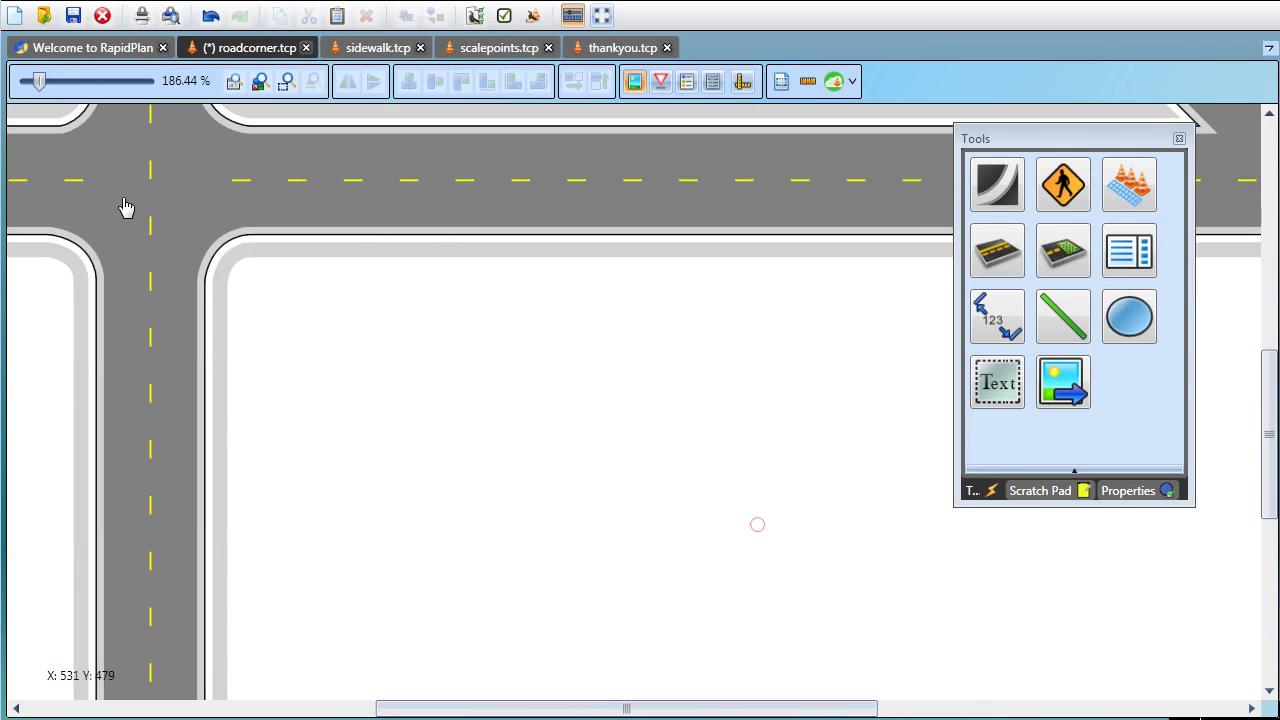
{"action": "left_click", "coordinate": [220, 255]}
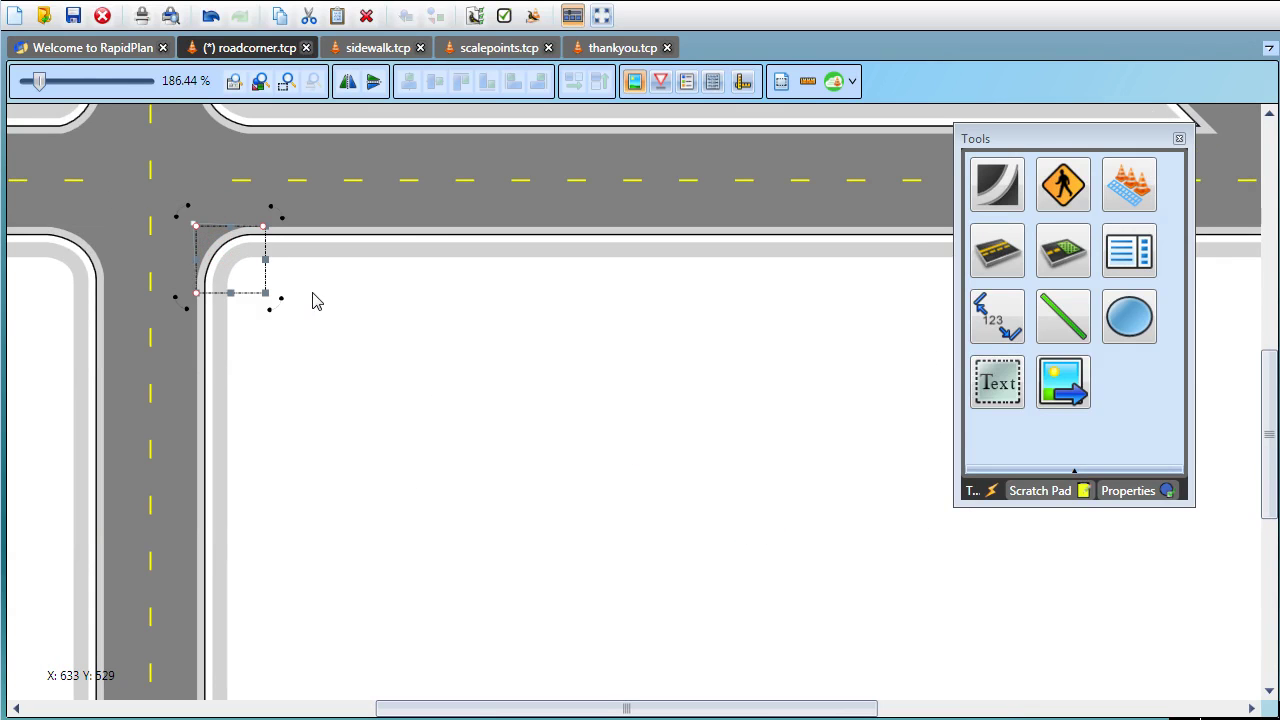
{"action": "middle_click_drag", "start_coordinate": [626, 533], "coordinate": [445, 388]}
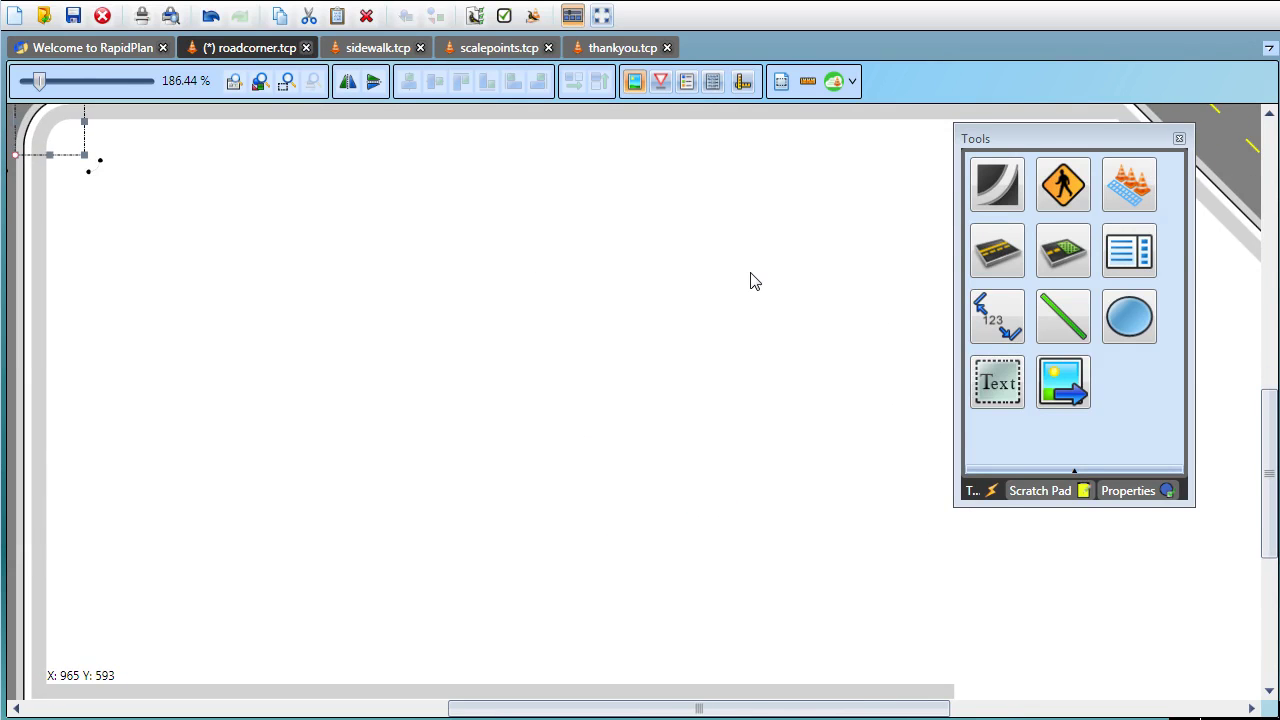
Draw a curved sidewalk corner piece with a vertical edge on the blank top-left canvas.
{"action": "left_click", "coordinate": [1006, 195]}
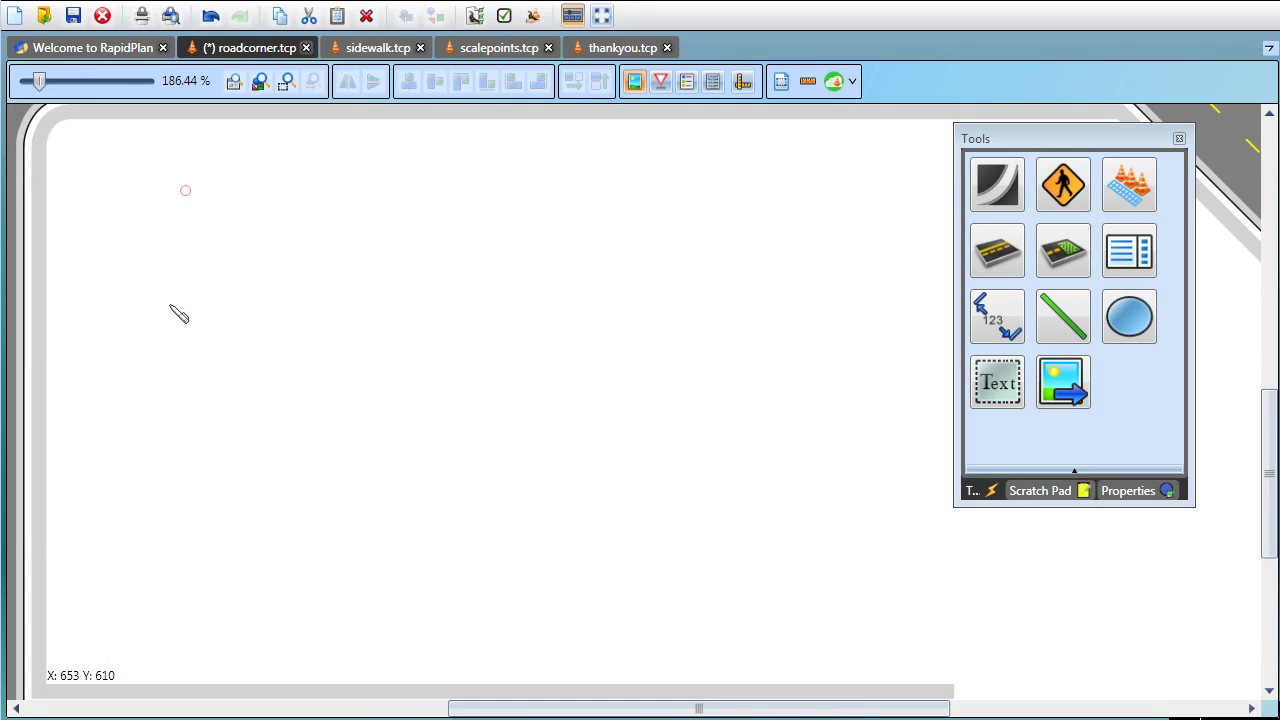
{"action": "mouse_move", "coordinate": [190, 212]}
{"action": "left_mouse_down"}
{"action": "mouse_move", "coordinate": [180, 330]}
{"action": "mouse_move", "coordinate": [192, 325]}
{"action": "left_mouse_up"}
{"action": "left_click", "coordinate": [360, 324]}
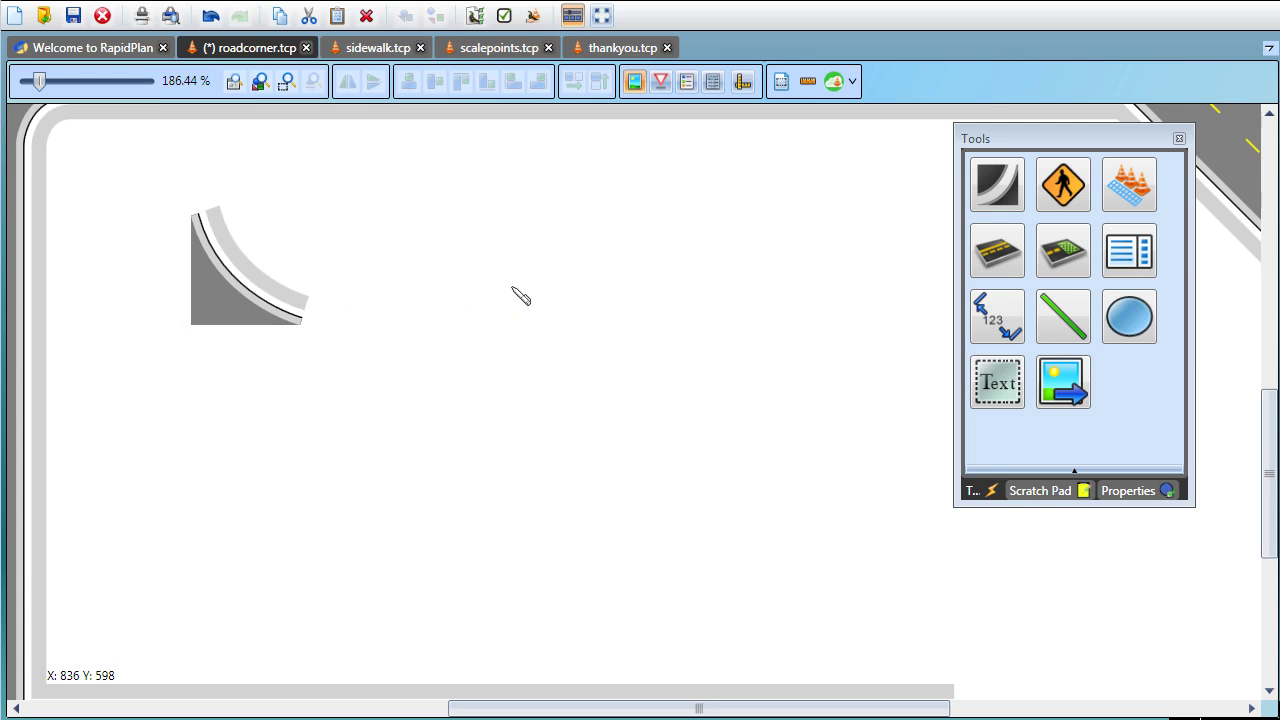
Draw a second, smaller corner piece with a short vertical edge right of the first.
{"action": "left_click", "coordinate": [467, 238]}
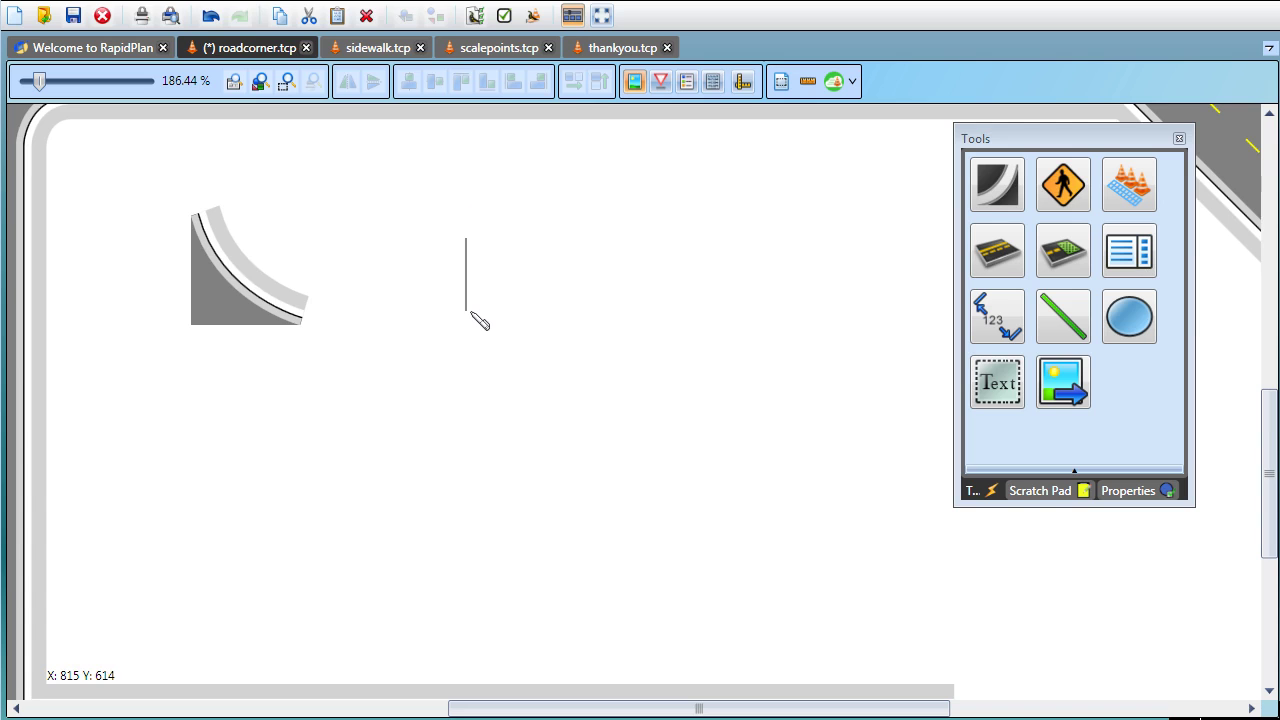
{"action": "left_click_drag", "start_coordinate": [467, 318], "coordinate": [466, 328]}
{"action": "left_click", "coordinate": [467, 325]}
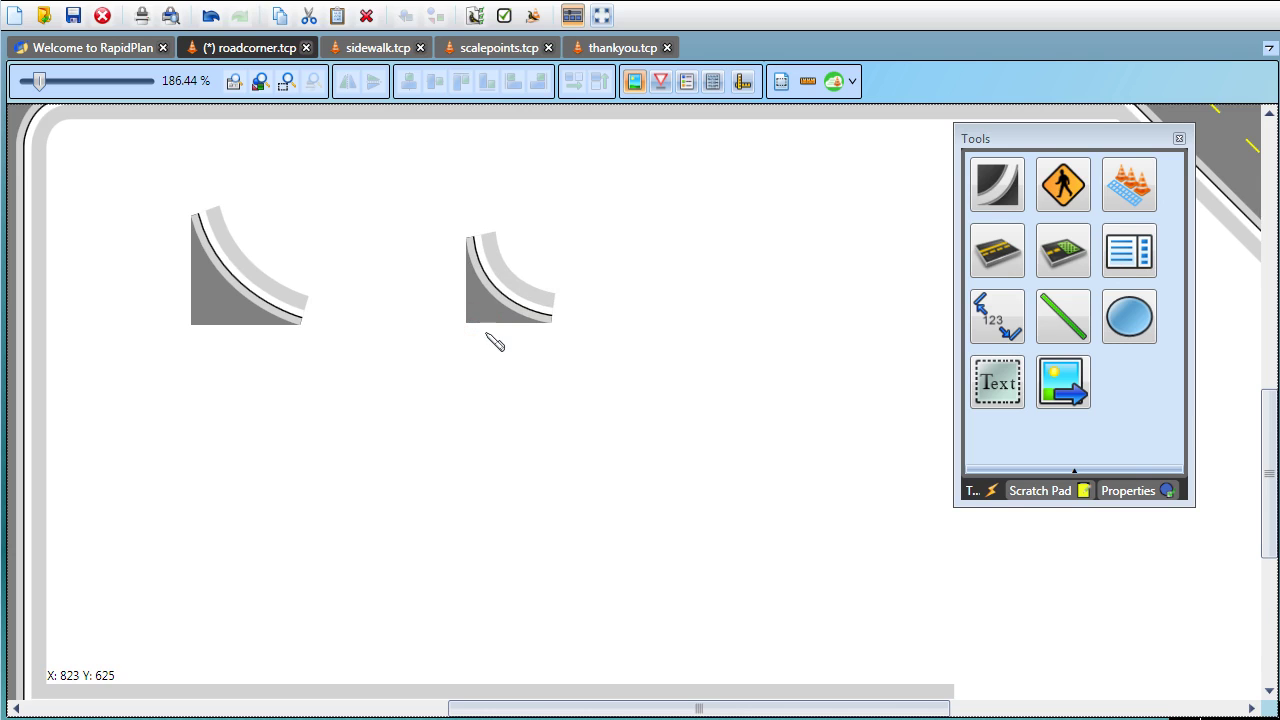
Zoom to the diagonal-horizontal junction and round its upper-right corner with a curb.
{"action": "left_click", "coordinate": [585, 404]}
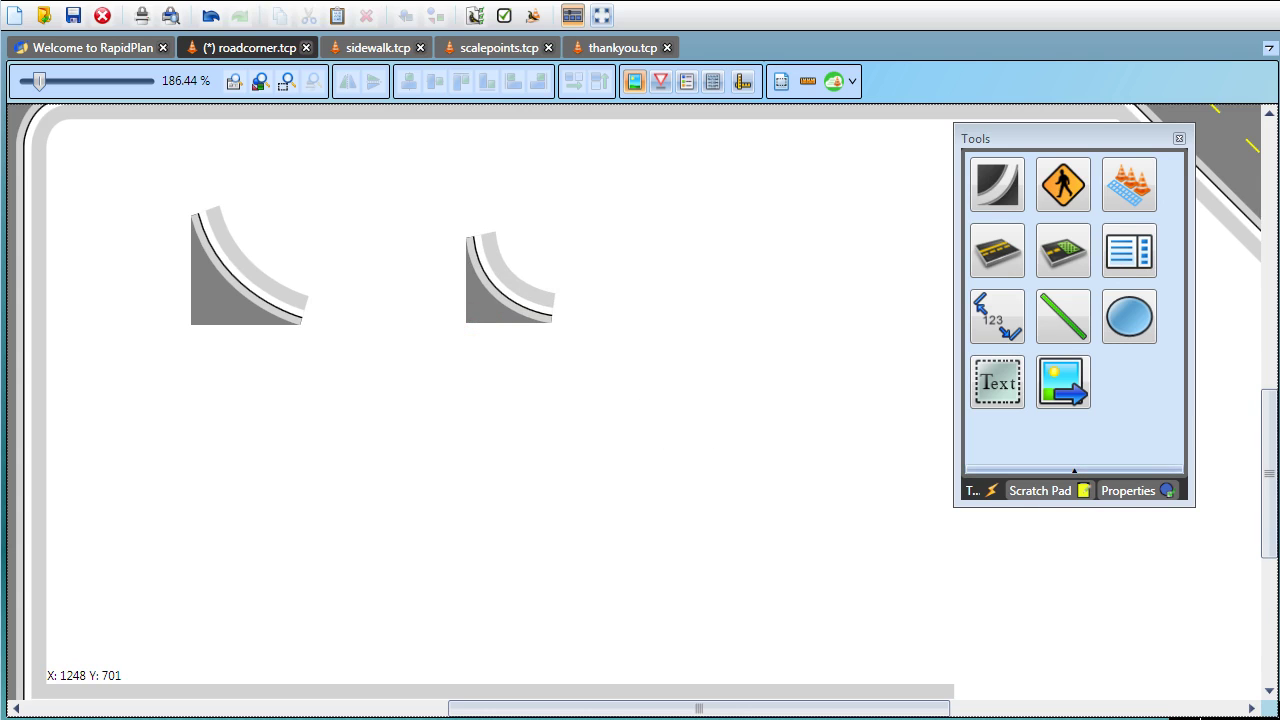
{"action": "middle_click_drag", "start_coordinate": [900, 243], "coordinate": [490, 455]}
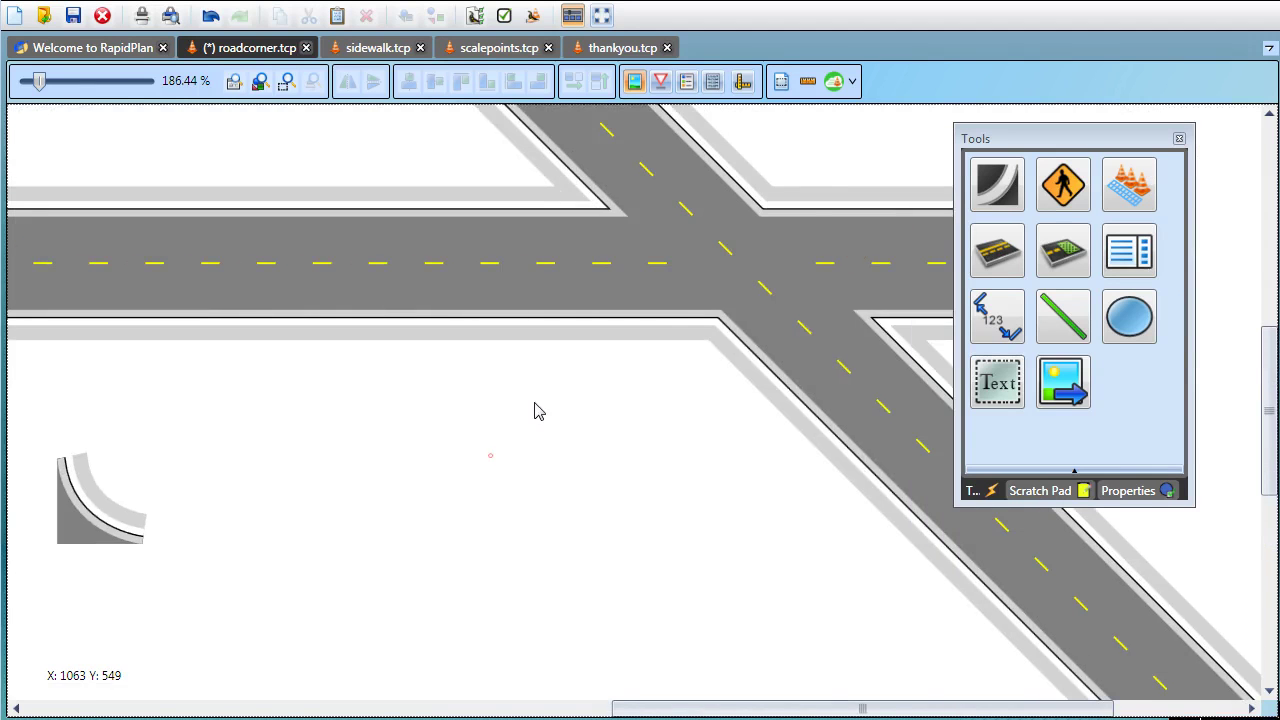
{"action": "middle_click_drag", "start_coordinate": [862, 145], "coordinate": [800, 298]}
{"action": "scroll", "coordinate": [790, 302], "scroll_direction": "up", "scroll_amount": 3}
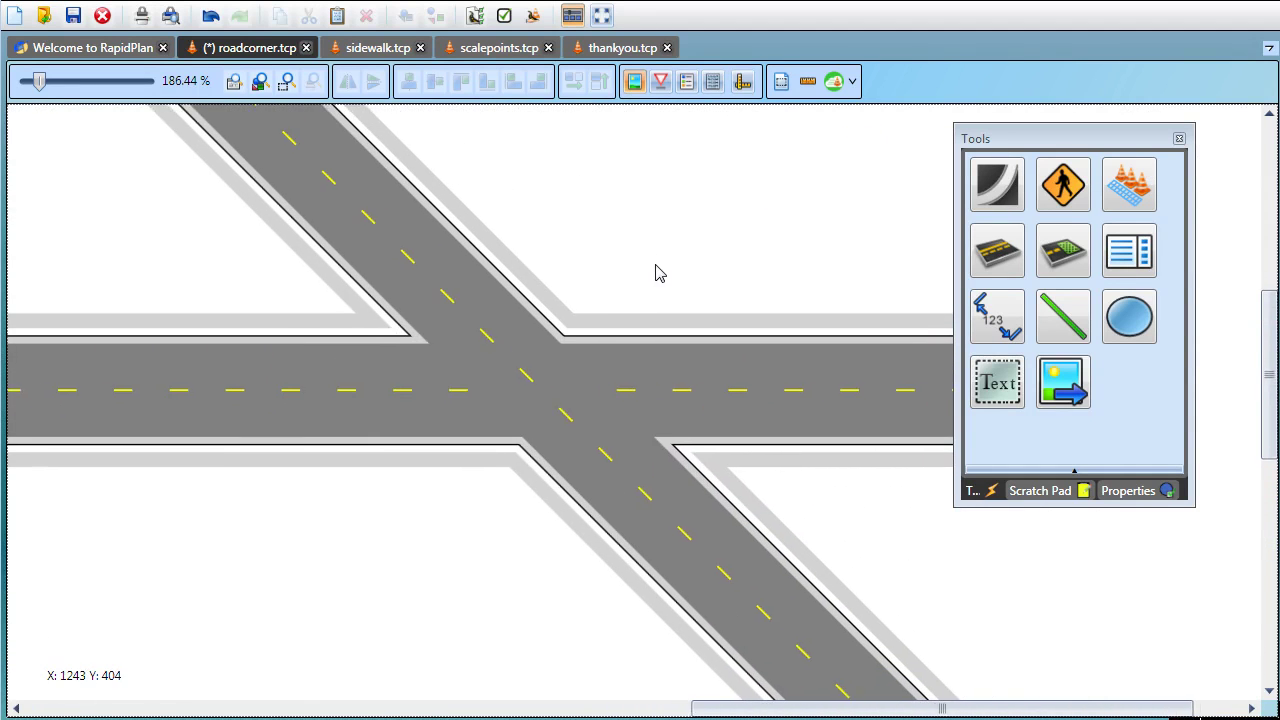
{"action": "middle_click_drag", "start_coordinate": [645, 261], "coordinate": [570, 320]}
{"action": "scroll", "coordinate": [570, 320], "scroll_direction": "up", "scroll_amount": 1}
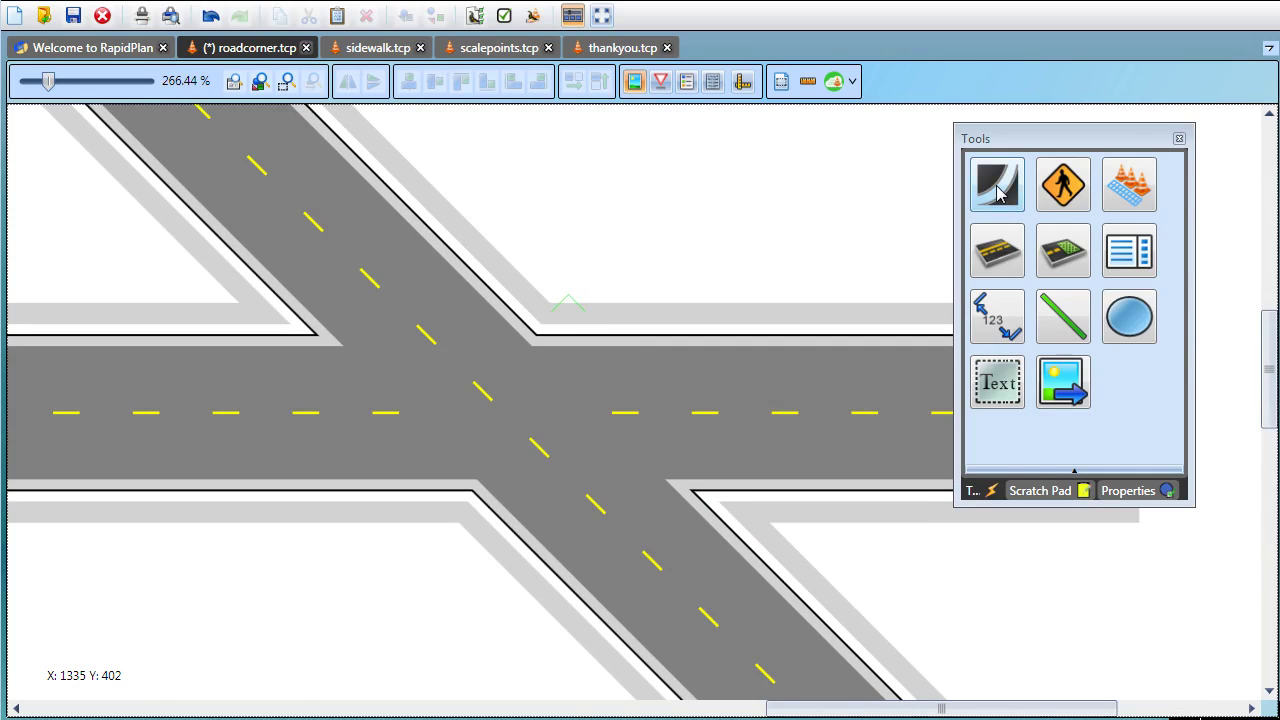
{"action": "left_click", "coordinate": [997, 186]}
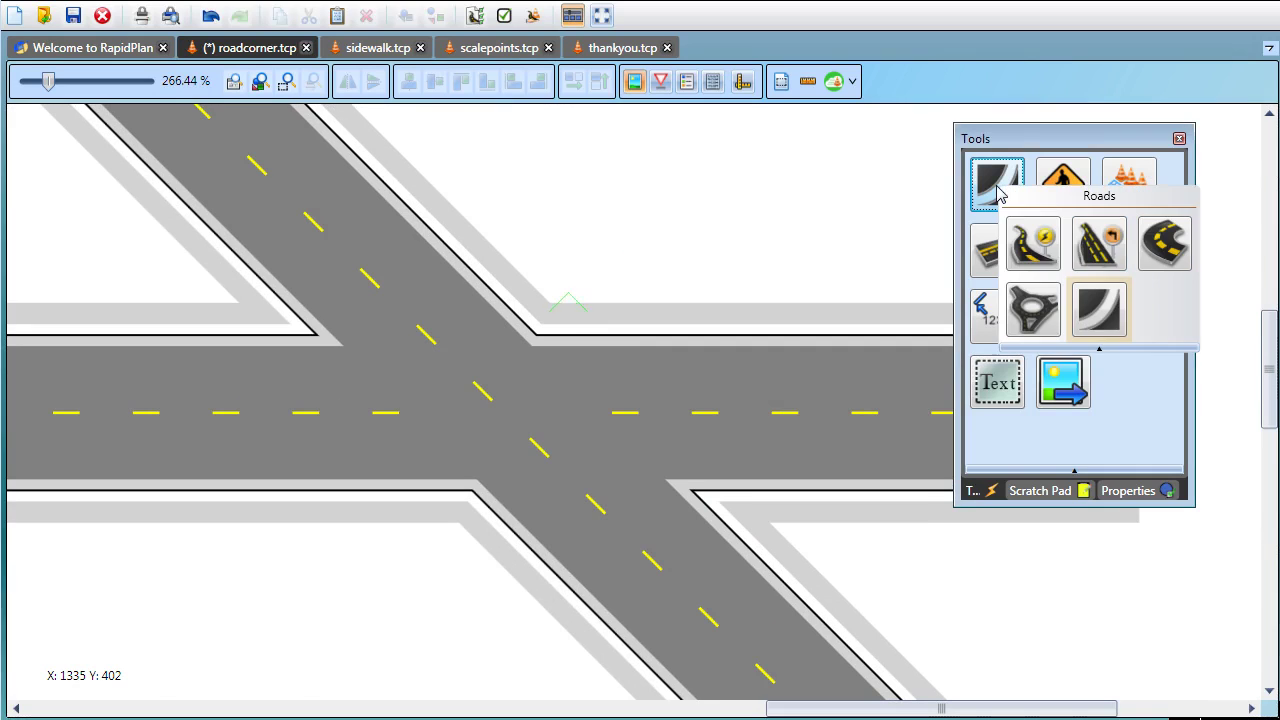
{"action": "left_click", "coordinate": [1099, 315]}
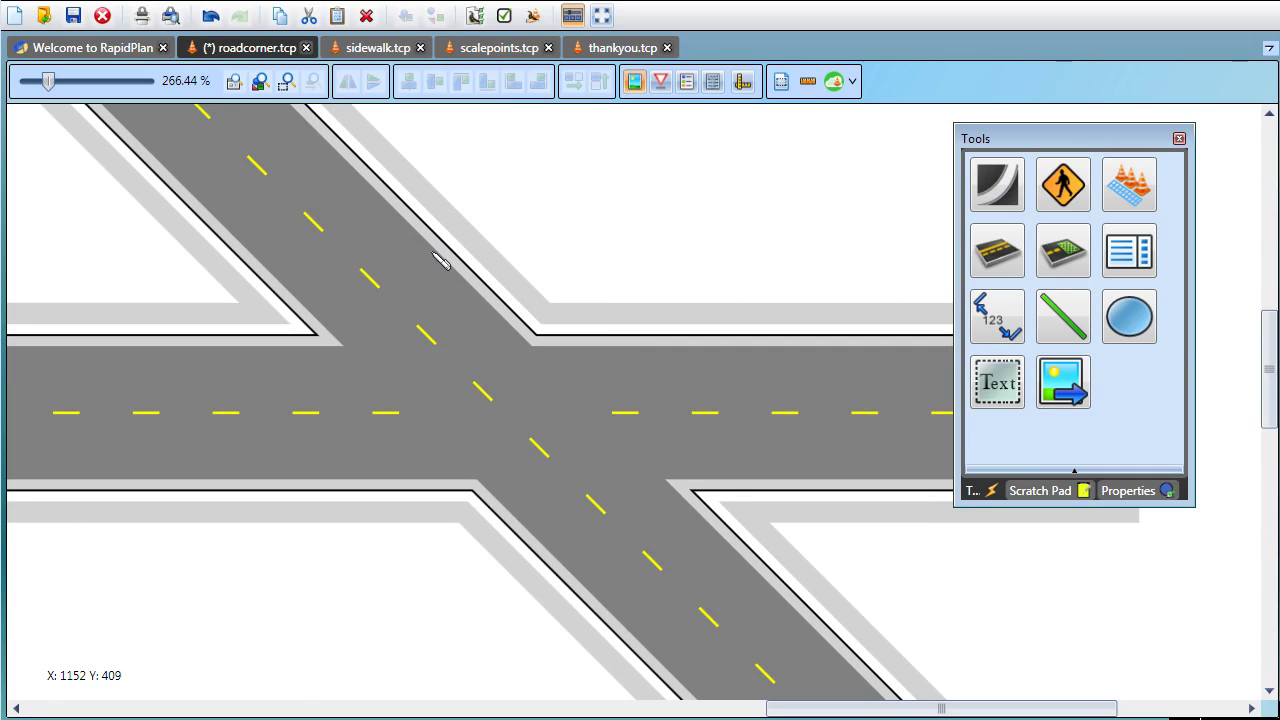
{"action": "left_click", "coordinate": [426, 243]}
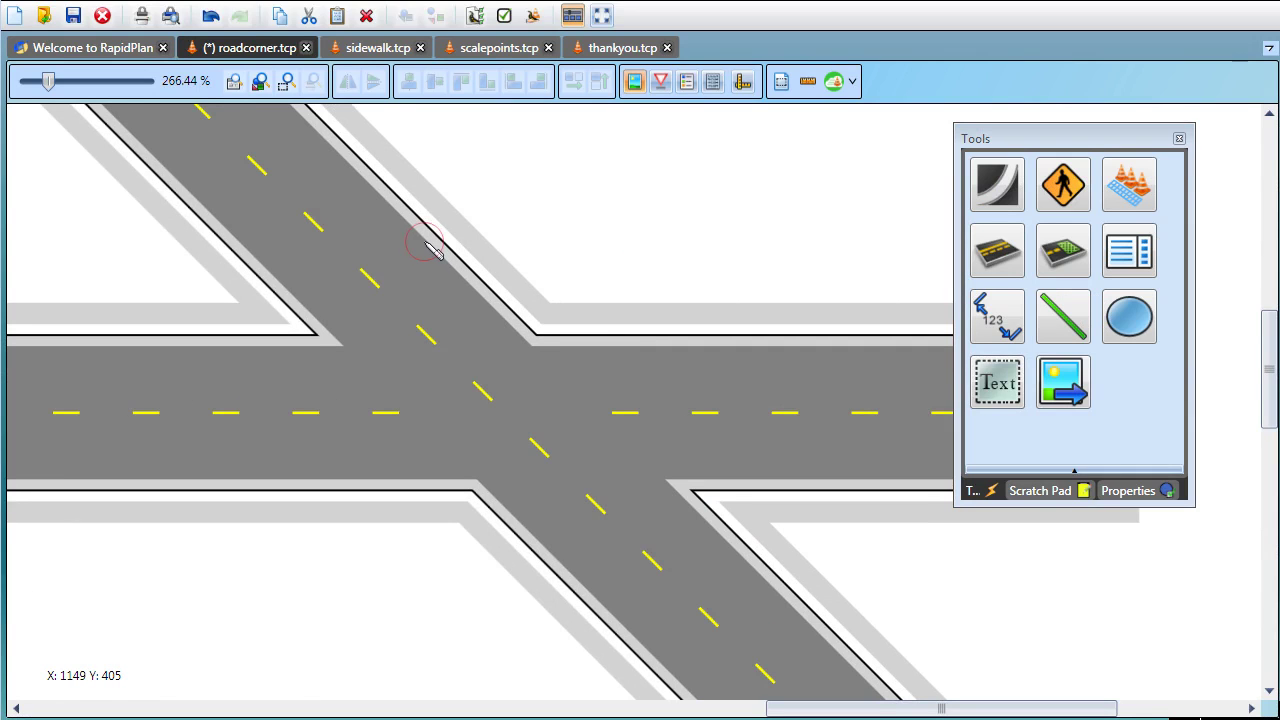
{"action": "left_click", "coordinate": [532, 353]}
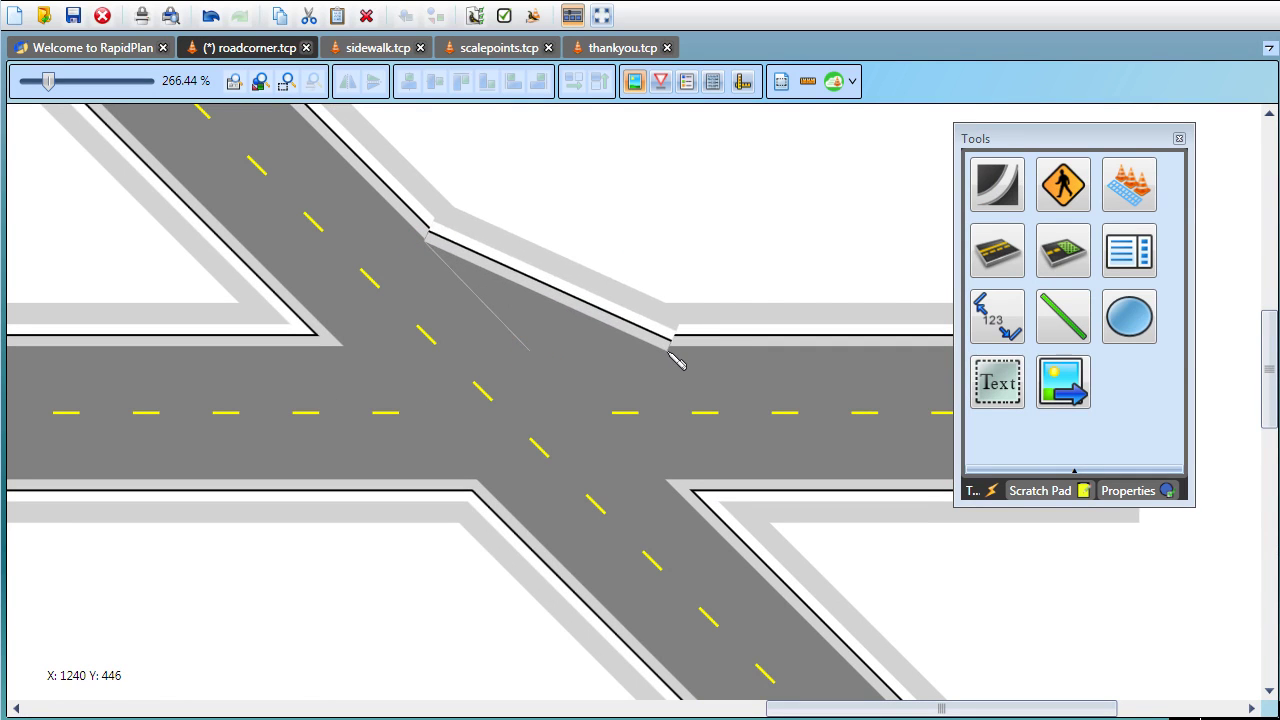
{"action": "left_click", "coordinate": [677, 352]}
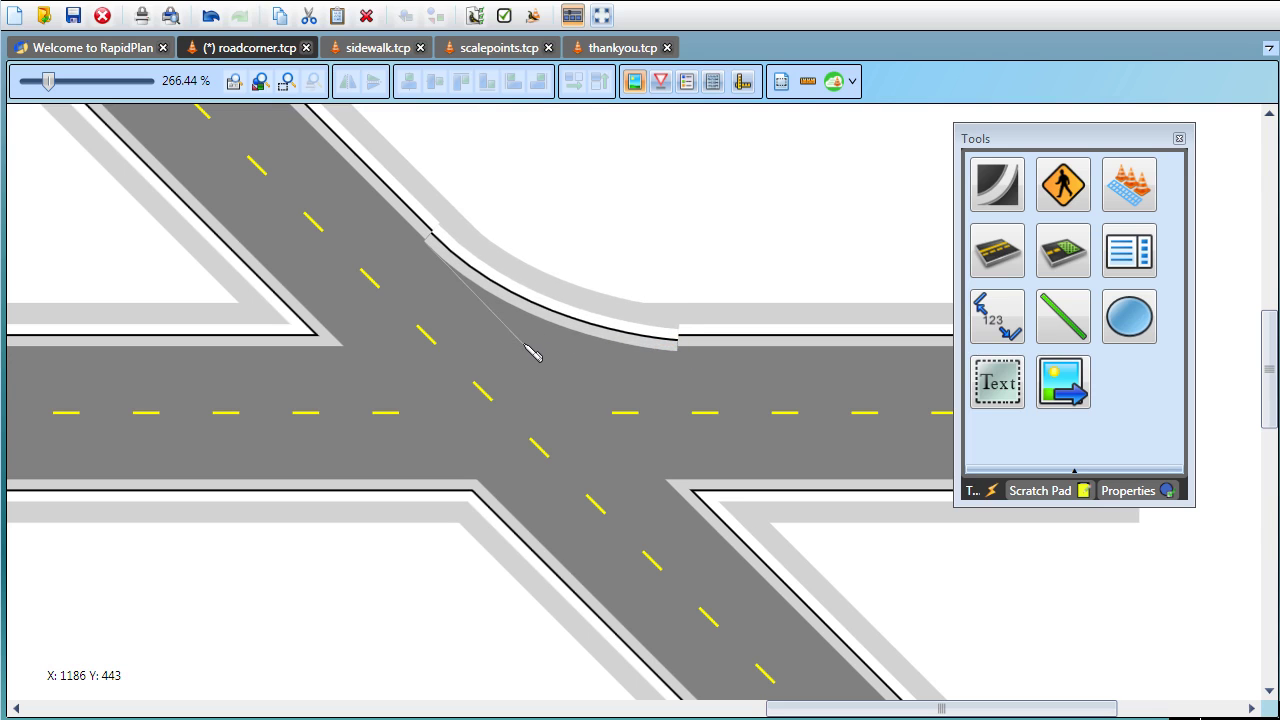
{"action": "left_click", "coordinate": [524, 345]}
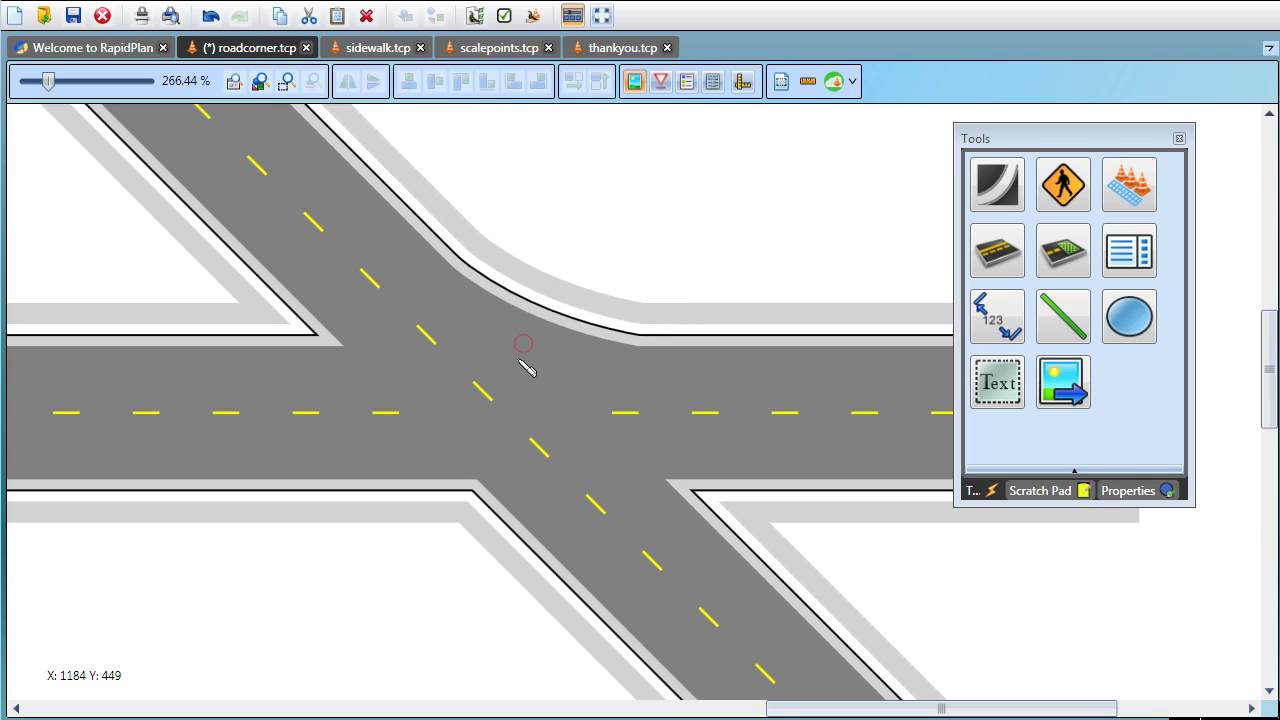
Round the upper-left corner where the diagonal road meets the horizontal road.
{"action": "left_click", "coordinate": [201, 345]}
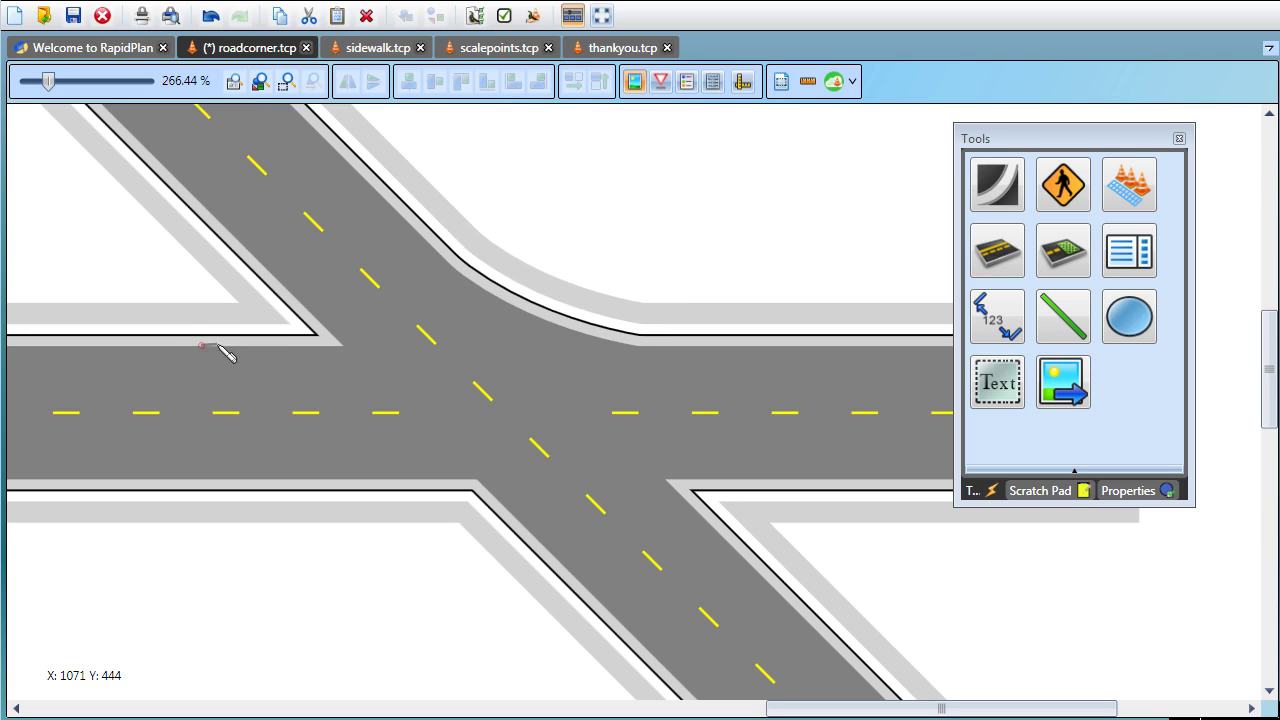
{"action": "left_click", "coordinate": [345, 346]}
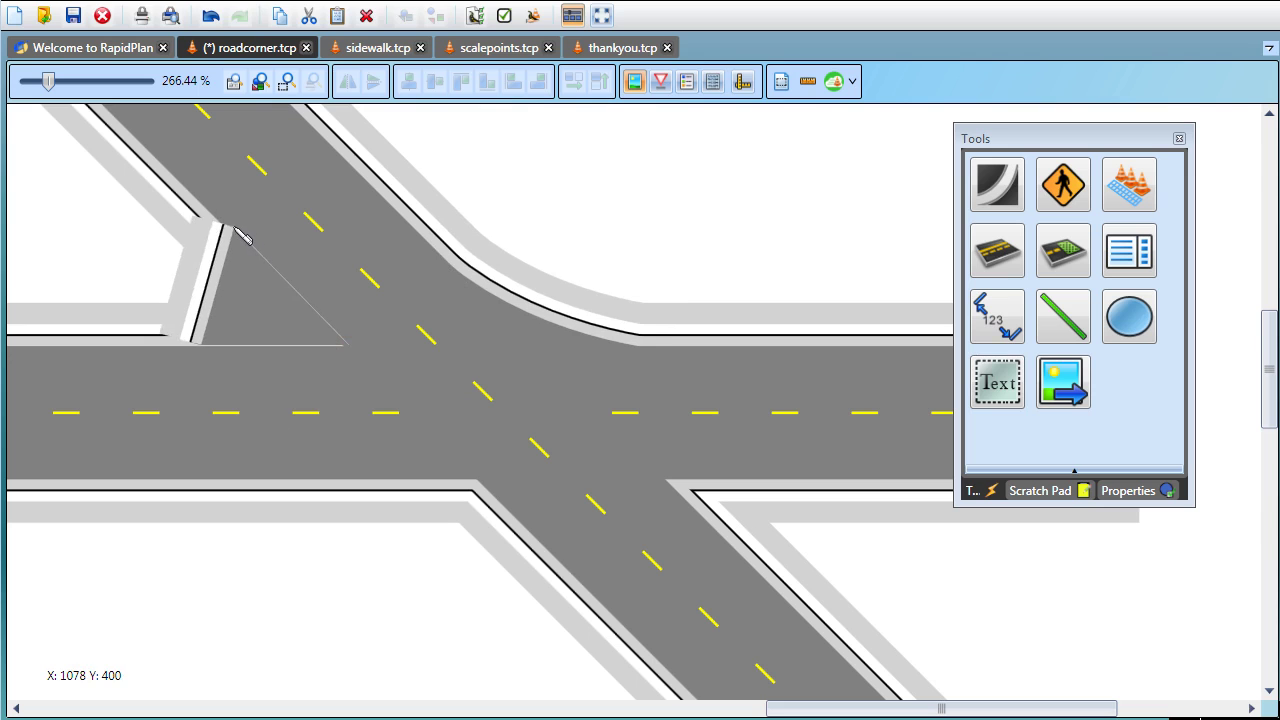
{"action": "left_click", "coordinate": [225, 224]}
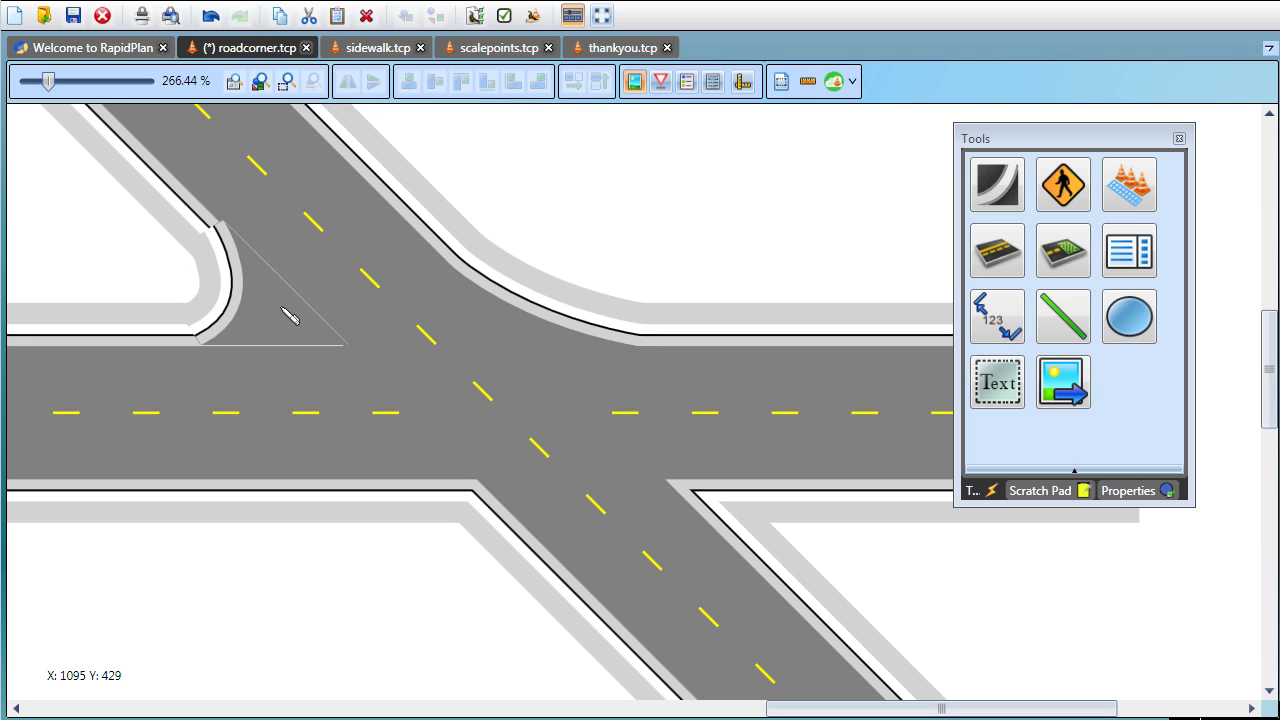
{"action": "left_click", "coordinate": [280, 307]}
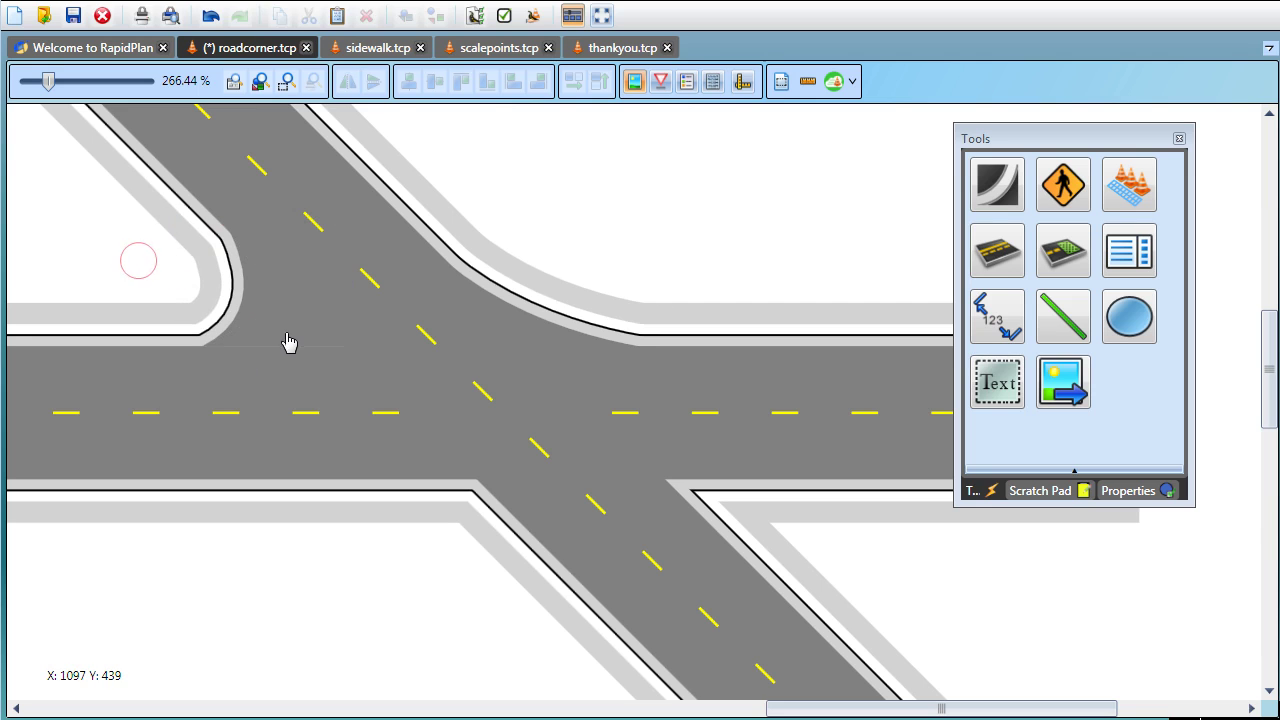
{"action": "left_click", "coordinate": [96, 245]}
Round the lower-left corner joining the vertical road to the lower horizontal road.
{"action": "scroll", "coordinate": [487, 370], "scroll_direction": "down", "scroll_amount": 5}
{"action": "scroll", "coordinate": [487, 370], "scroll_direction": "down", "scroll_amount": 3}
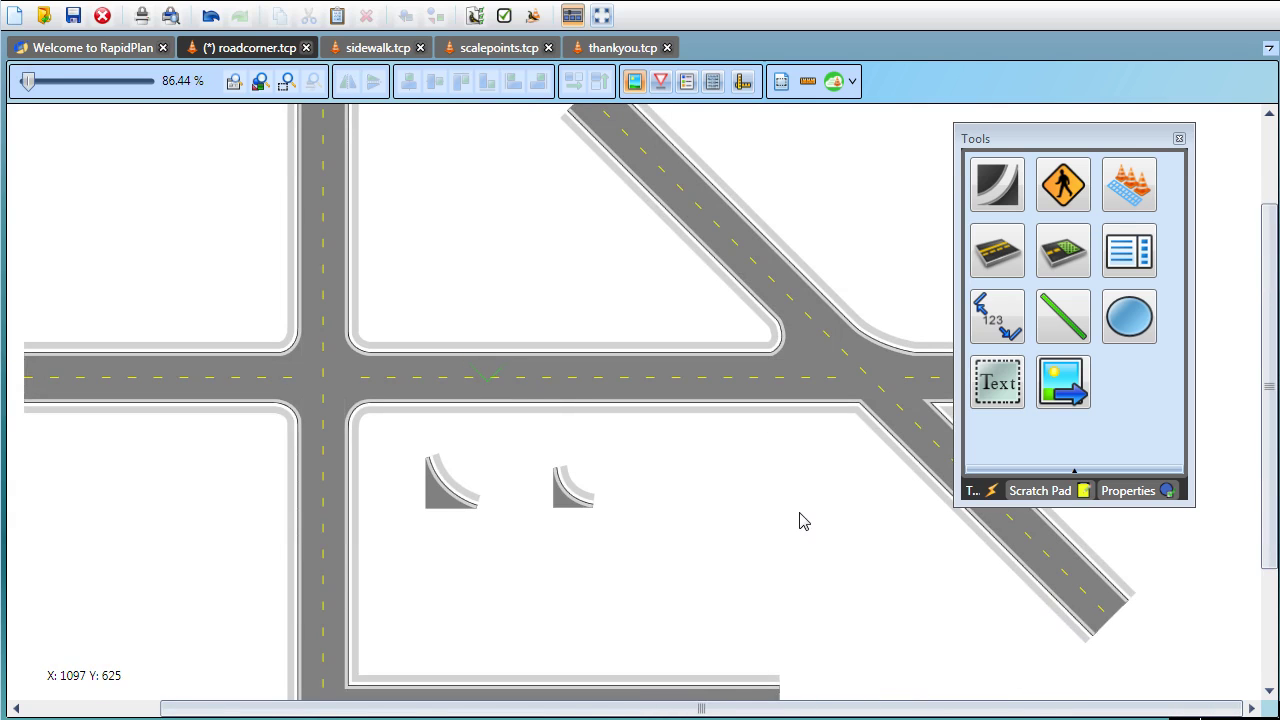
{"action": "scroll", "coordinate": [546, 580], "scroll_direction": "down", "scroll_amount": 2}
{"action": "scroll", "coordinate": [546, 580], "scroll_direction": "left", "scroll_amount": 2}
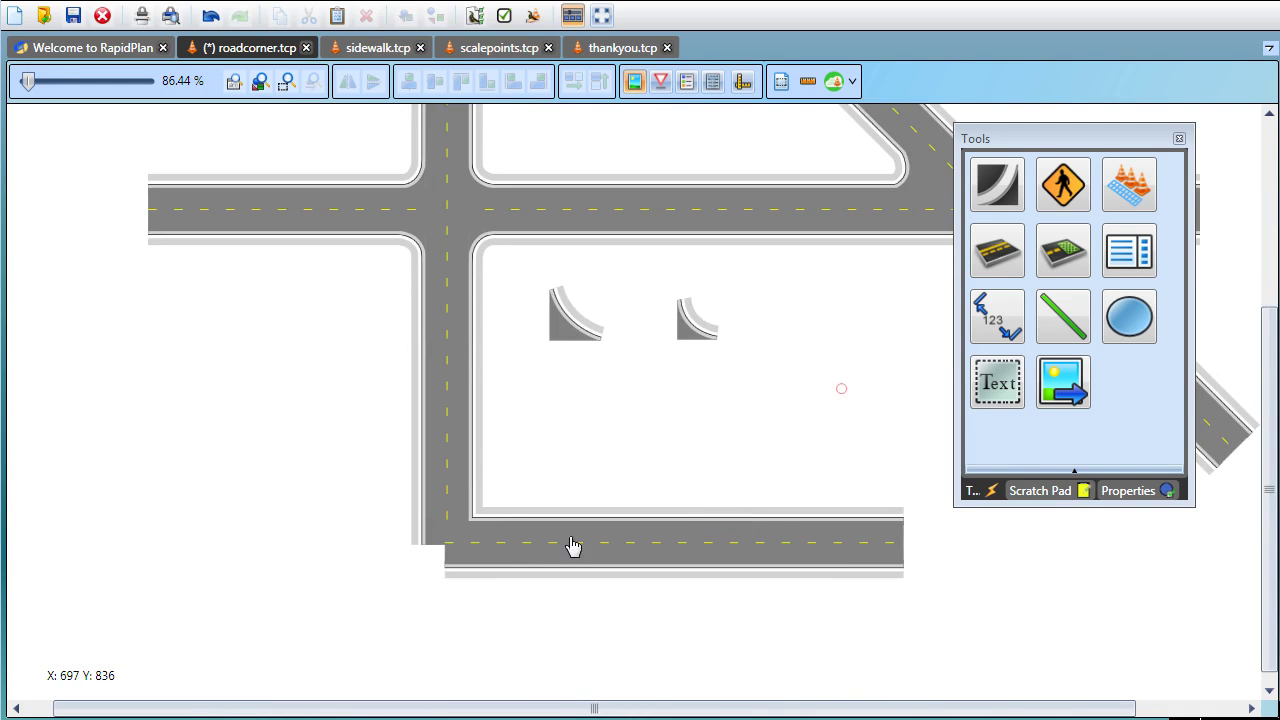
{"action": "scroll", "coordinate": [472, 565], "scroll_direction": "up", "scroll_amount": 6}
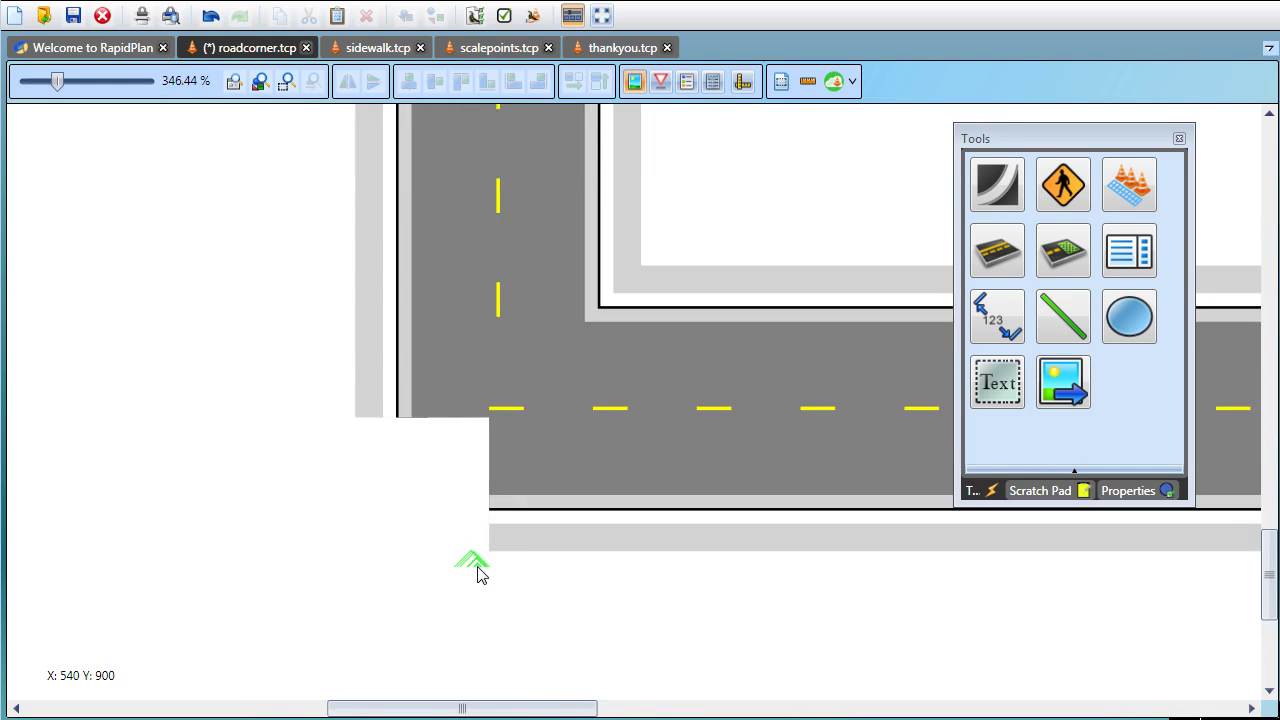
{"action": "scroll", "coordinate": [540, 500], "scroll_direction": "up", "scroll_amount": 5}
{"action": "scroll", "coordinate": [540, 500], "scroll_direction": "up", "scroll_amount": 4}
{"action": "left_click", "coordinate": [997, 184]}
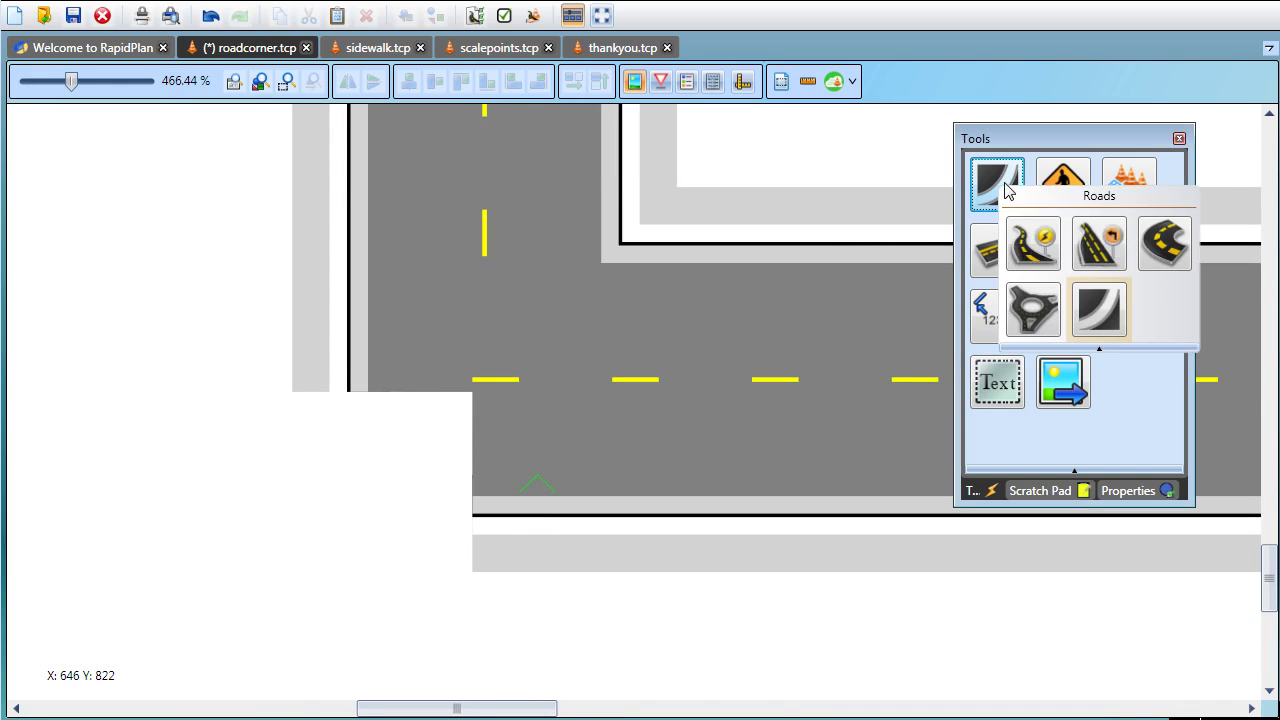
{"action": "left_click", "coordinate": [371, 391]}
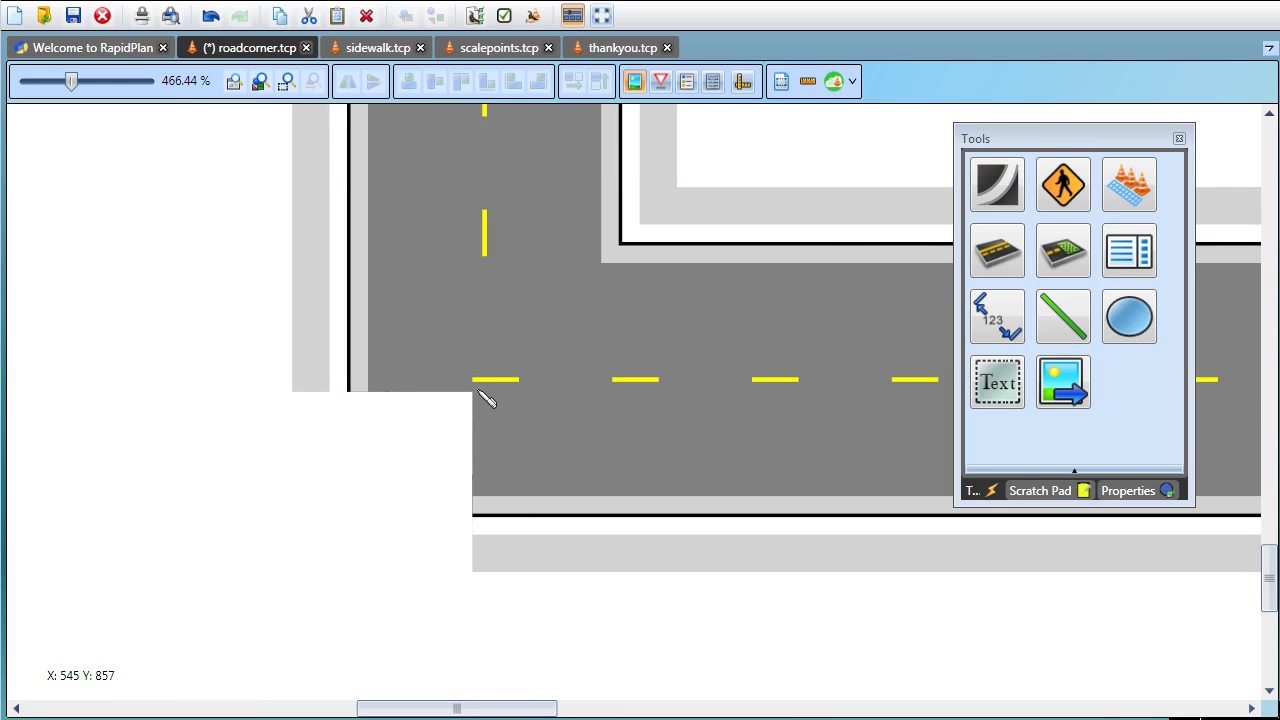
{"action": "left_click_drag", "start_coordinate": [479, 396], "coordinate": [349, 497]}
{"action": "left_click", "coordinate": [360, 510]}
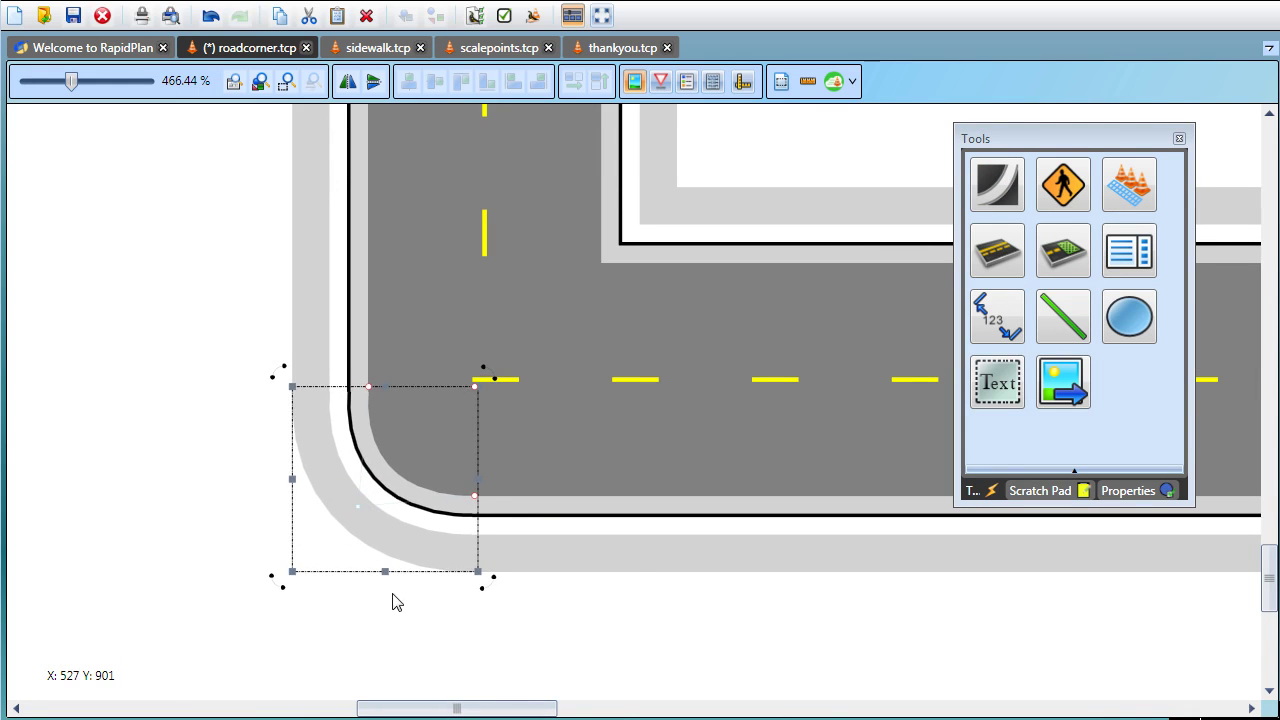
{"action": "left_click", "coordinate": [514, 664]}
{"action": "scroll", "coordinate": [631, 584], "scroll_direction": "down", "scroll_amount": 2}
{"action": "scroll", "coordinate": [650, 538], "scroll_direction": "down", "scroll_amount": 1}
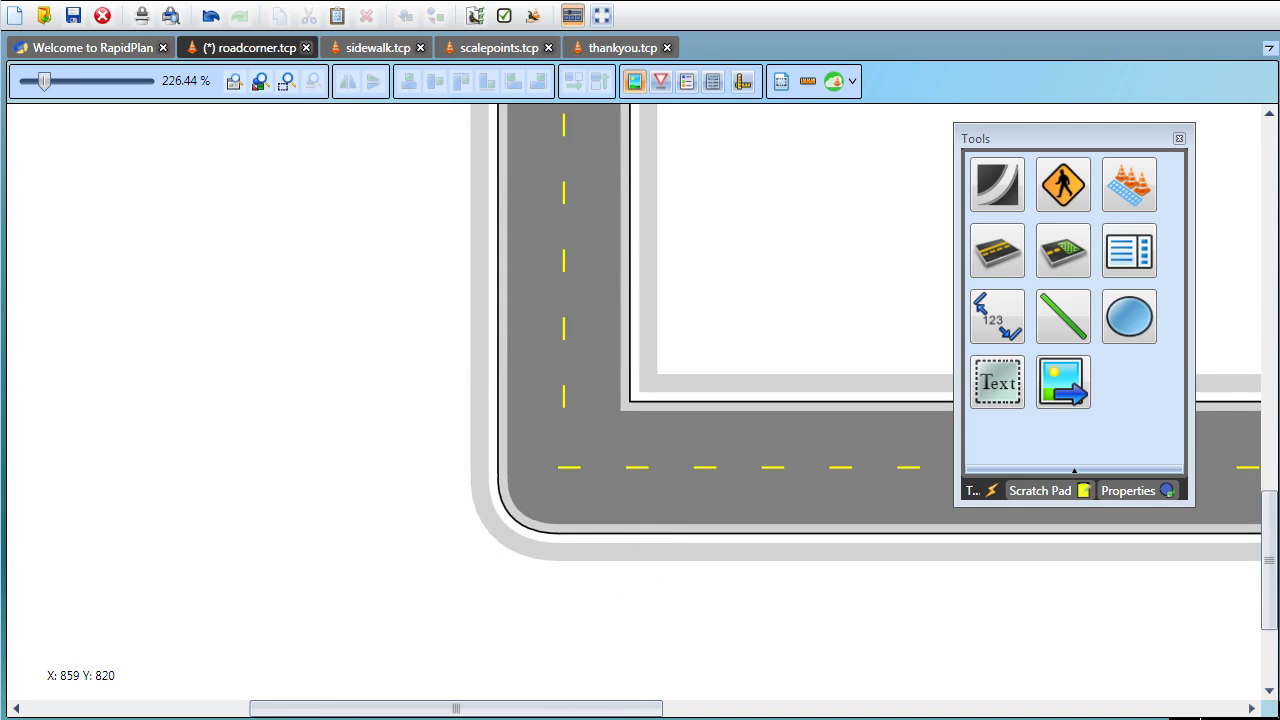
Switch to the sidewalk plan and place the BUS sign from the scratch pad onto the road.
{"action": "left_click", "coordinate": [366, 58]}
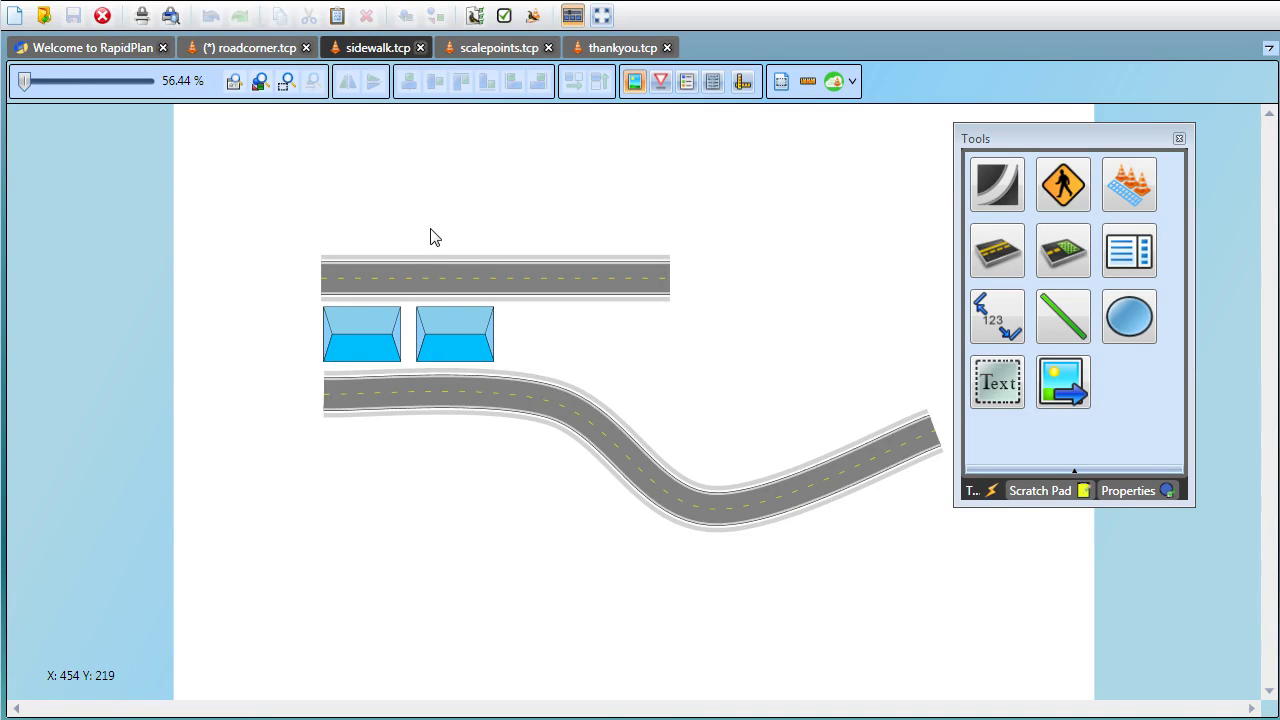
{"action": "scroll", "coordinate": [343, 246], "scroll_direction": "up", "scroll_amount": 9}
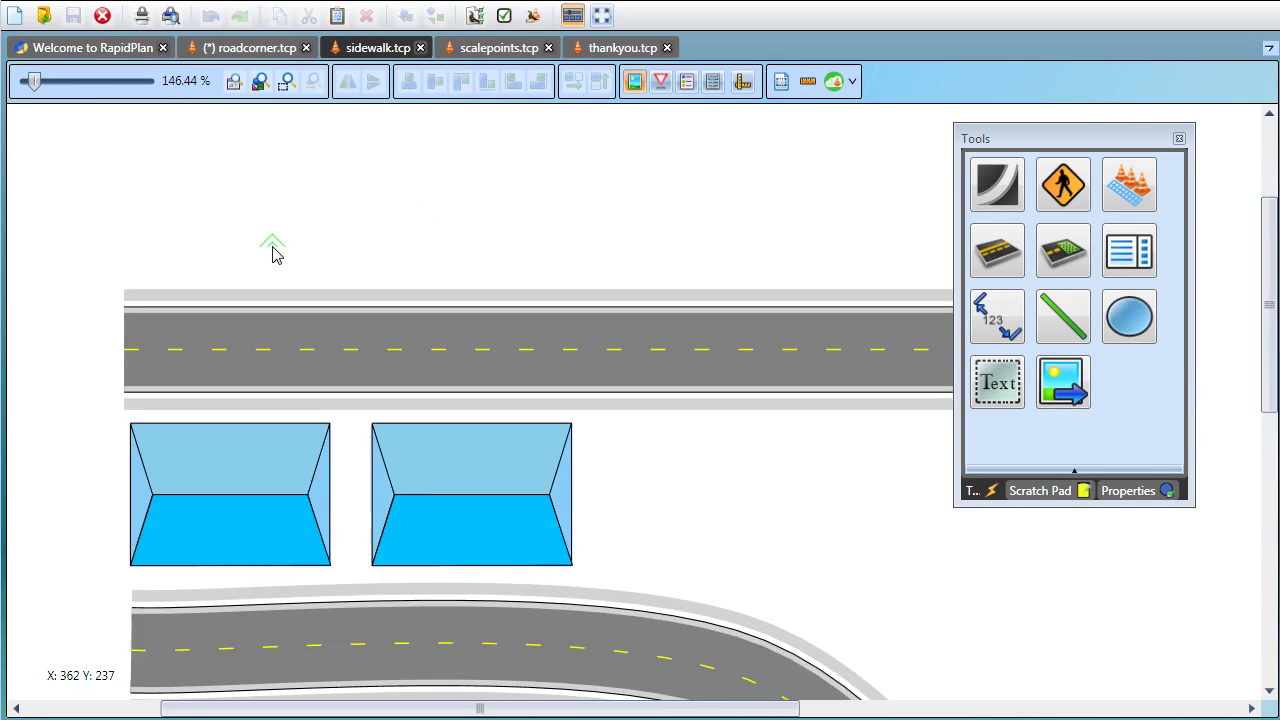
{"action": "left_click", "coordinate": [1040, 491]}
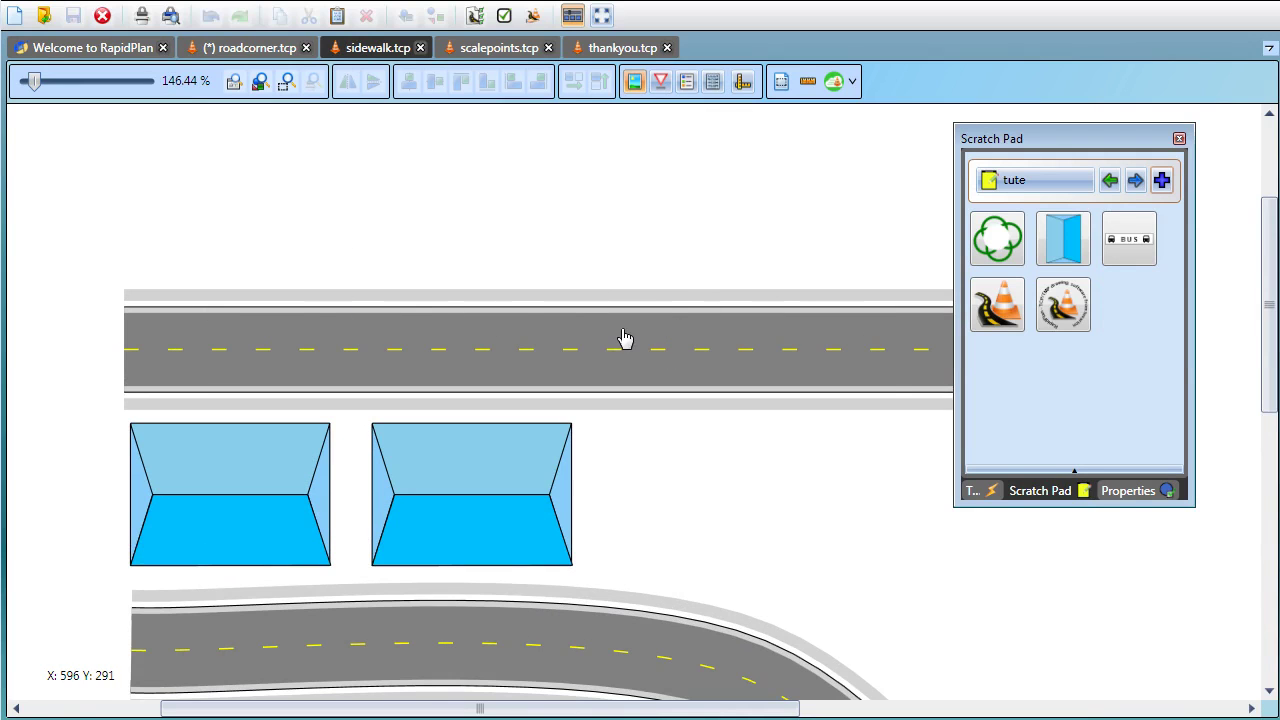
{"action": "mouse_move", "coordinate": [1130, 258]}
{"action": "left_click_drag", "start_coordinate": [1130, 258], "coordinate": [553, 296]}
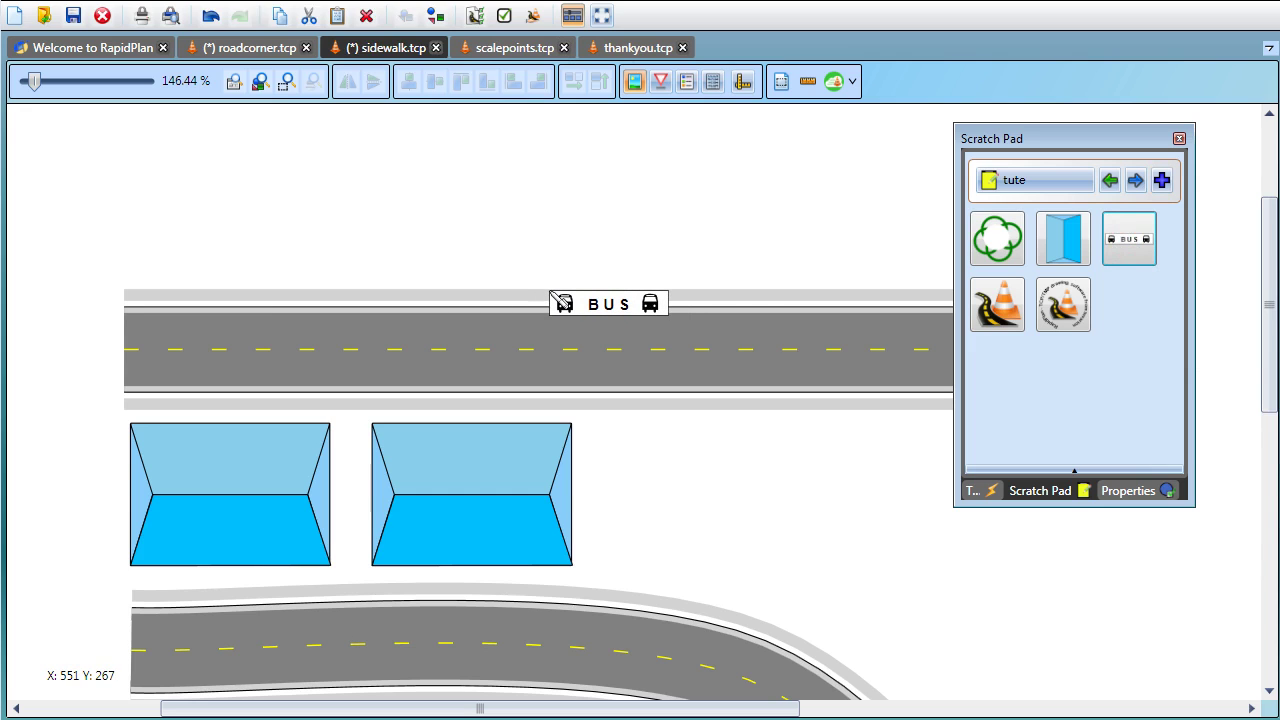
{"action": "left_click_drag", "start_coordinate": [553, 297], "coordinate": [602, 234], "text": "ctrl"}
{"action": "key", "text": "Escape"}
Set the straight road's Sidewalks Show Right to False, hiding its upper sidewalk.
{"action": "left_click", "coordinate": [716, 304]}
{"action": "left_click", "coordinate": [1128, 490]}
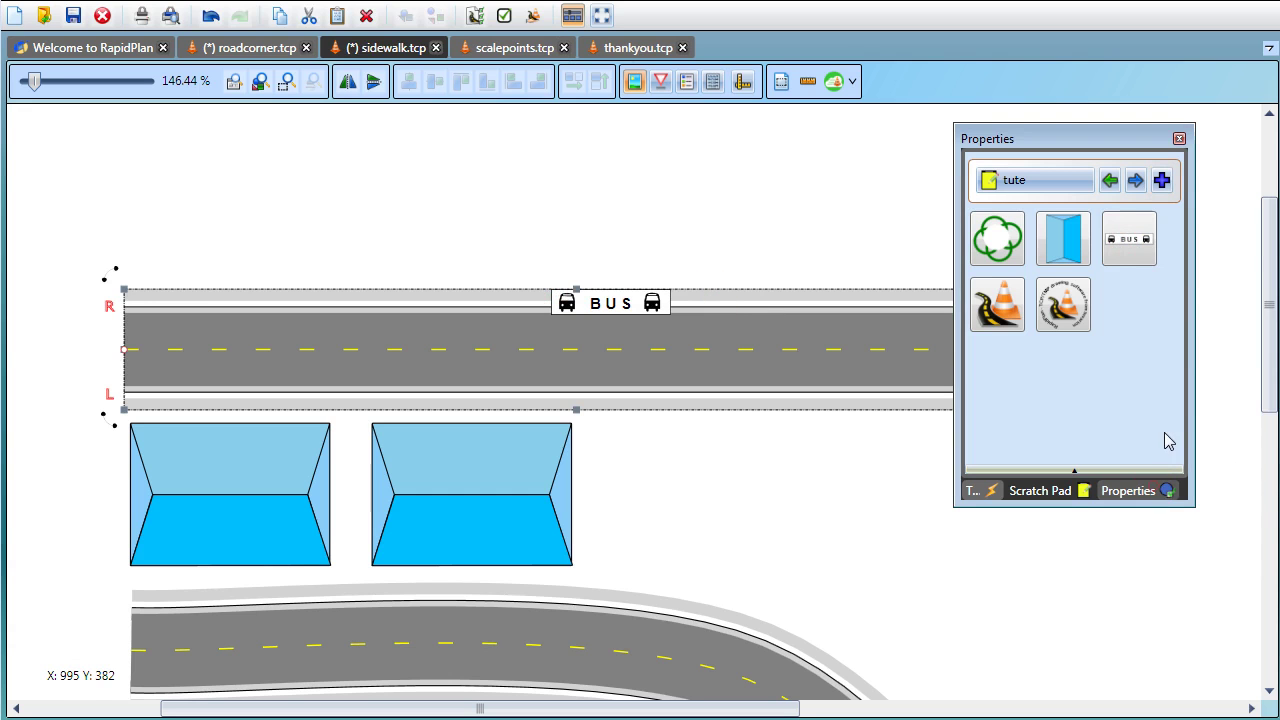
{"action": "scroll", "coordinate": [1180, 418], "scroll_direction": "down", "scroll_amount": 10}
{"action": "scroll", "coordinate": [1180, 410], "scroll_direction": "up", "scroll_amount": 5}
{"action": "left_click", "coordinate": [1132, 324]}
{"action": "left_click", "coordinate": [1132, 324]}
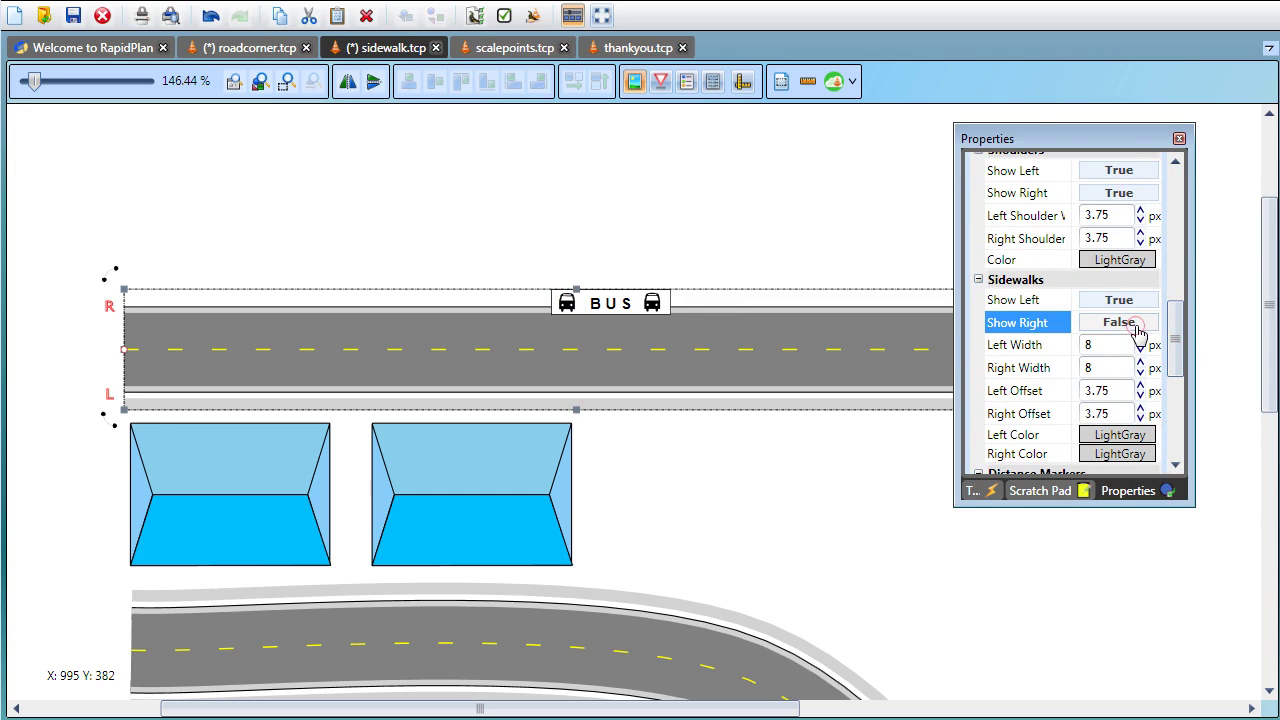
{"action": "left_click", "coordinate": [975, 490]}
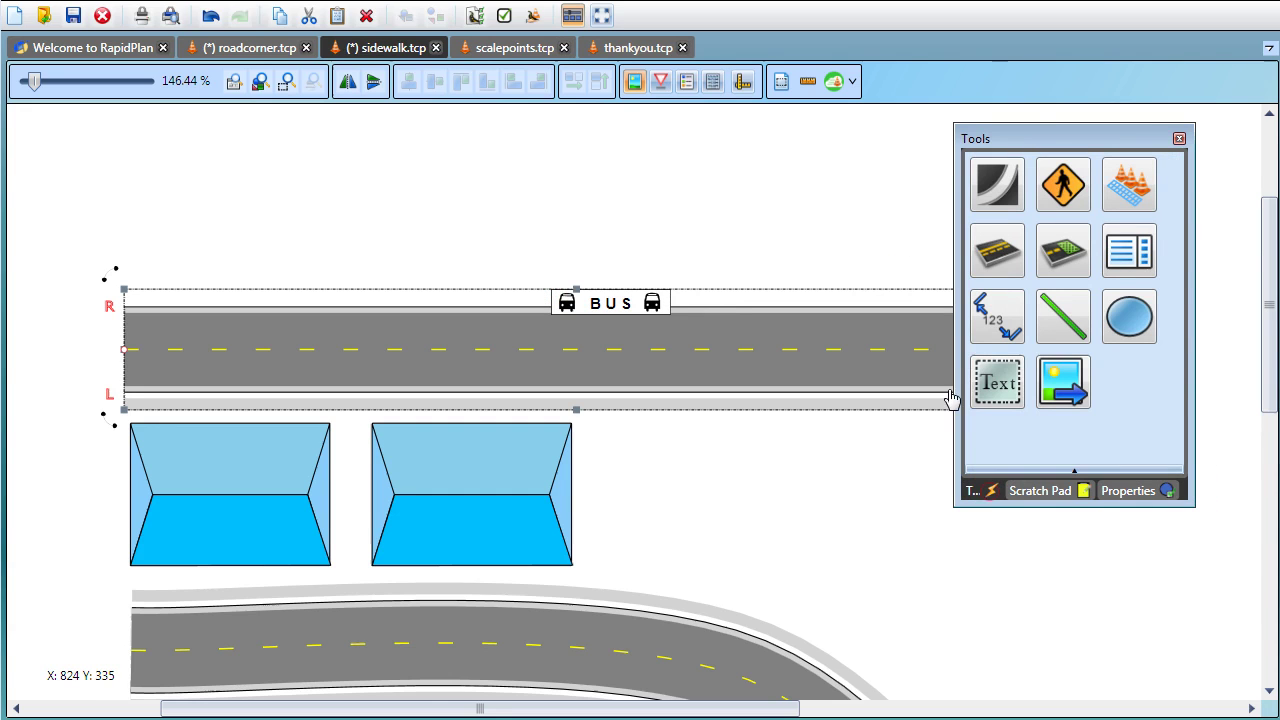
{"action": "left_click", "coordinate": [1062, 180]}
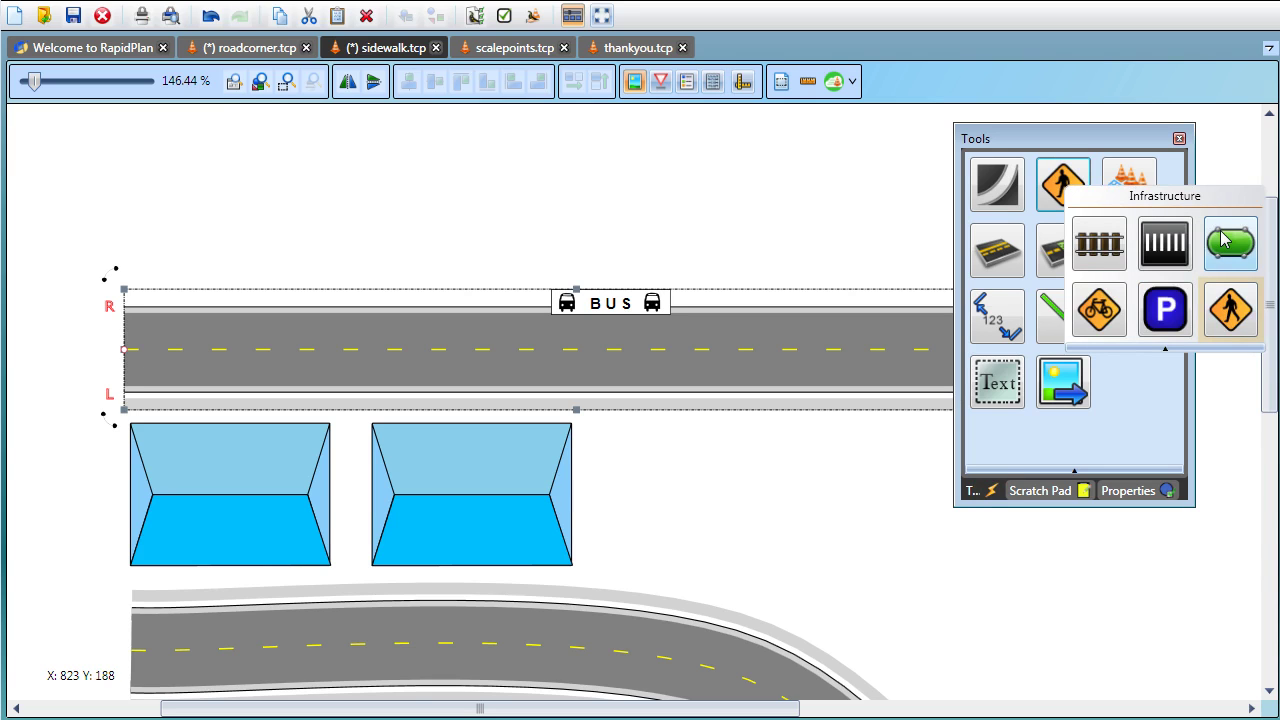
Draw a sidewalk along the bus road's top edge and bend its vertices around the BUS sign.
{"action": "left_click", "coordinate": [1232, 315]}
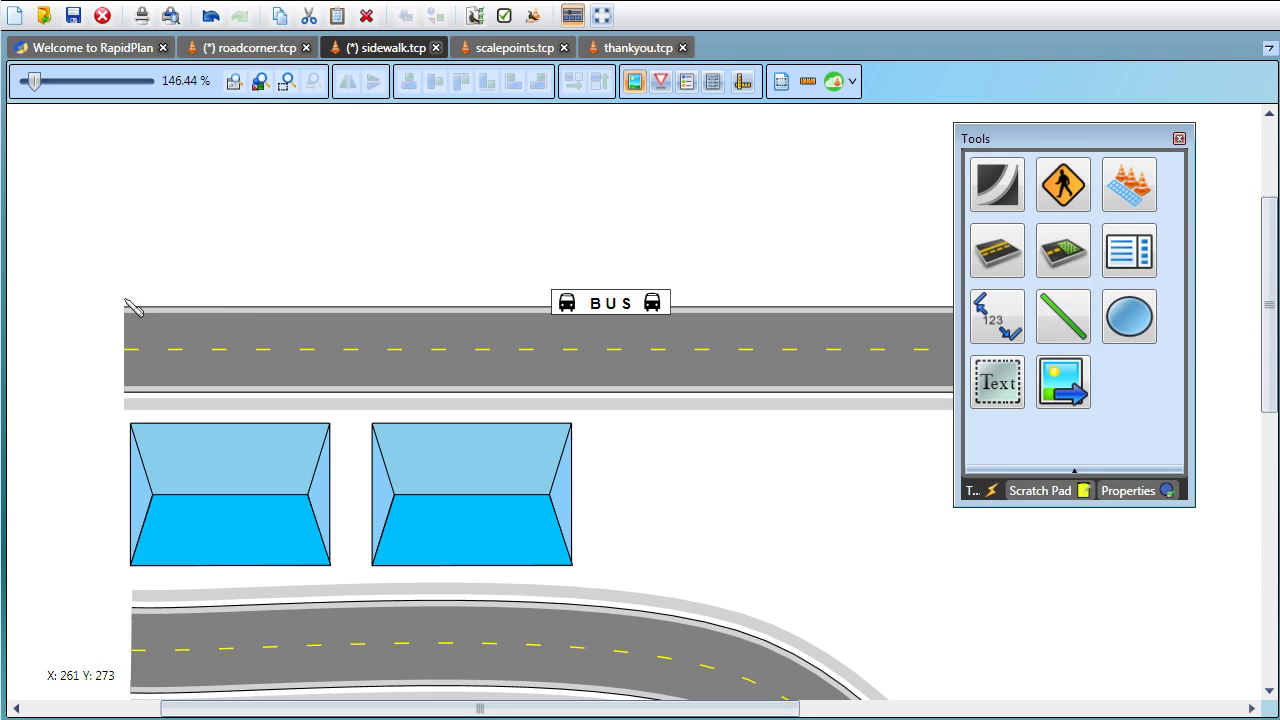
{"action": "mouse_move", "coordinate": [125, 298]}
{"action": "left_mouse_down"}
{"action": "mouse_move", "coordinate": [406, 284]}
{"action": "mouse_move", "coordinate": [518, 287]}
{"action": "mouse_move", "coordinate": [522, 298]}
{"action": "mouse_move", "coordinate": [562, 286]}
{"action": "mouse_move", "coordinate": [557, 274]}
{"action": "mouse_move", "coordinate": [664, 273]}
{"action": "mouse_move", "coordinate": [716, 297]}
{"action": "mouse_move", "coordinate": [700, 712]}
{"action": "mouse_move", "coordinate": [808, 306]}
{"action": "left_mouse_up"}
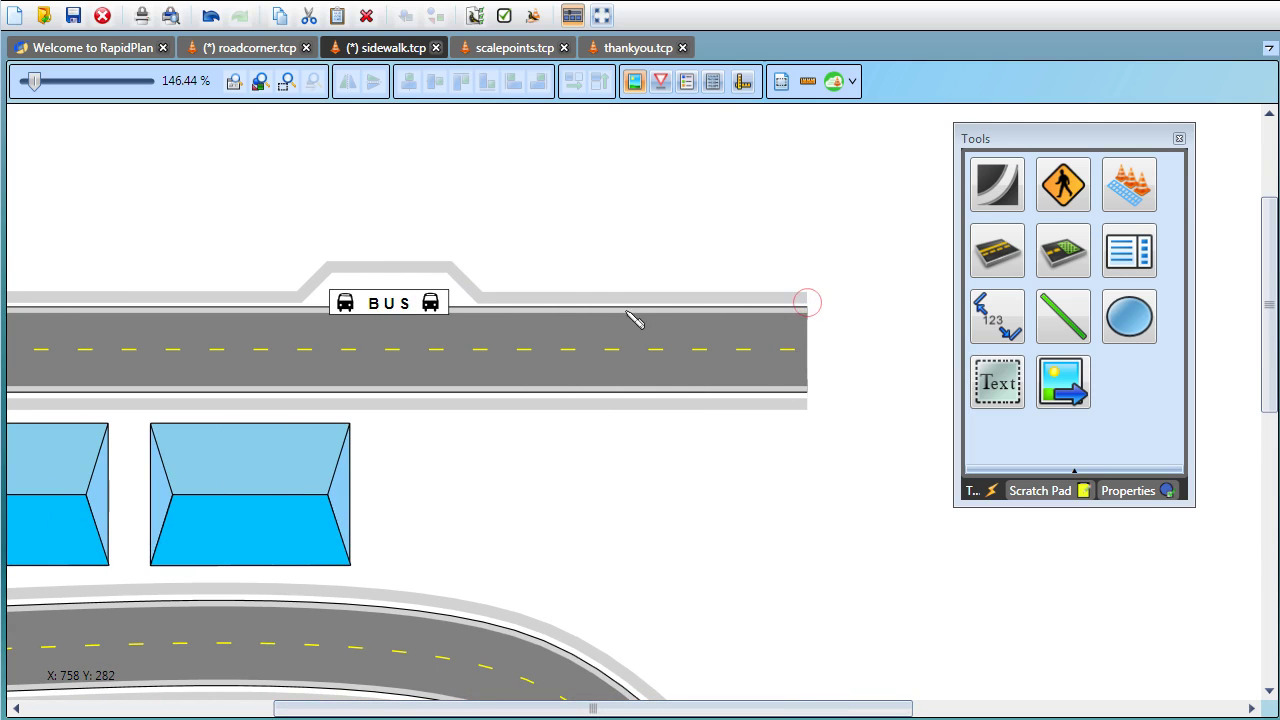
{"action": "left_click", "coordinate": [548, 285]}
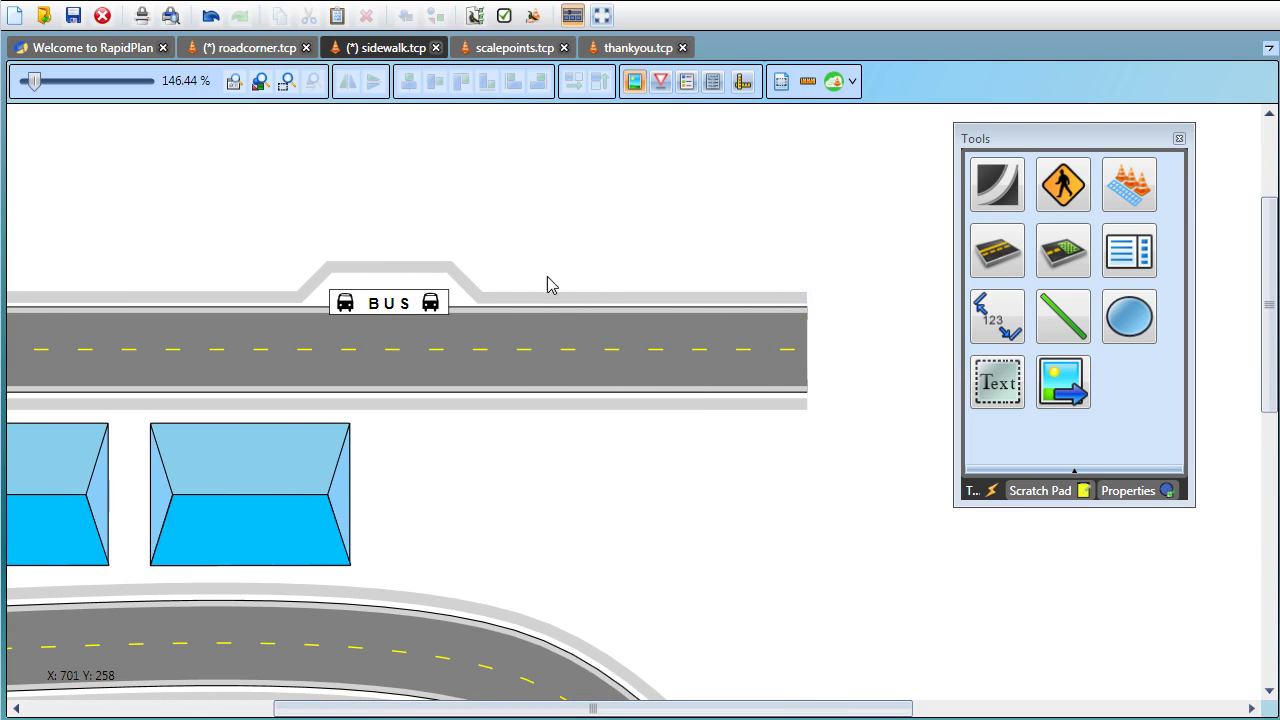
{"action": "left_click", "coordinate": [452, 268]}
{"action": "left_click_drag", "start_coordinate": [452, 268], "coordinate": [446, 277]}
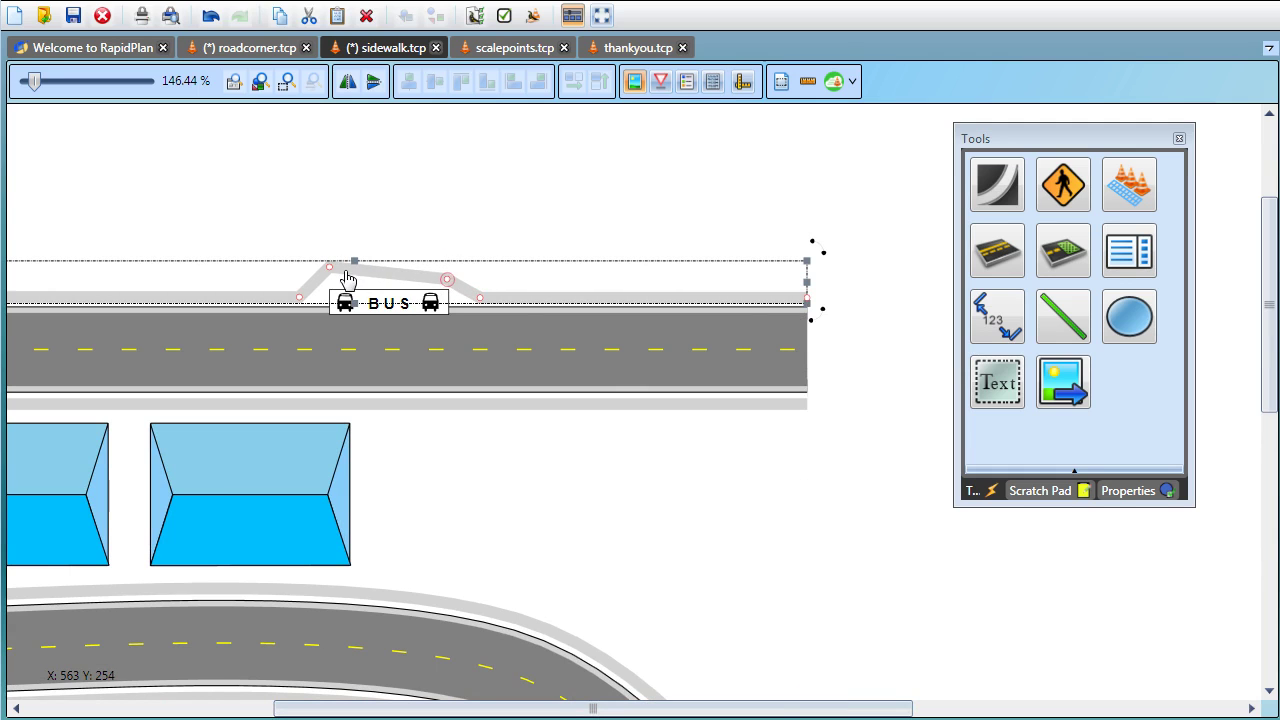
{"action": "left_click_drag", "start_coordinate": [329, 261], "coordinate": [336, 275]}
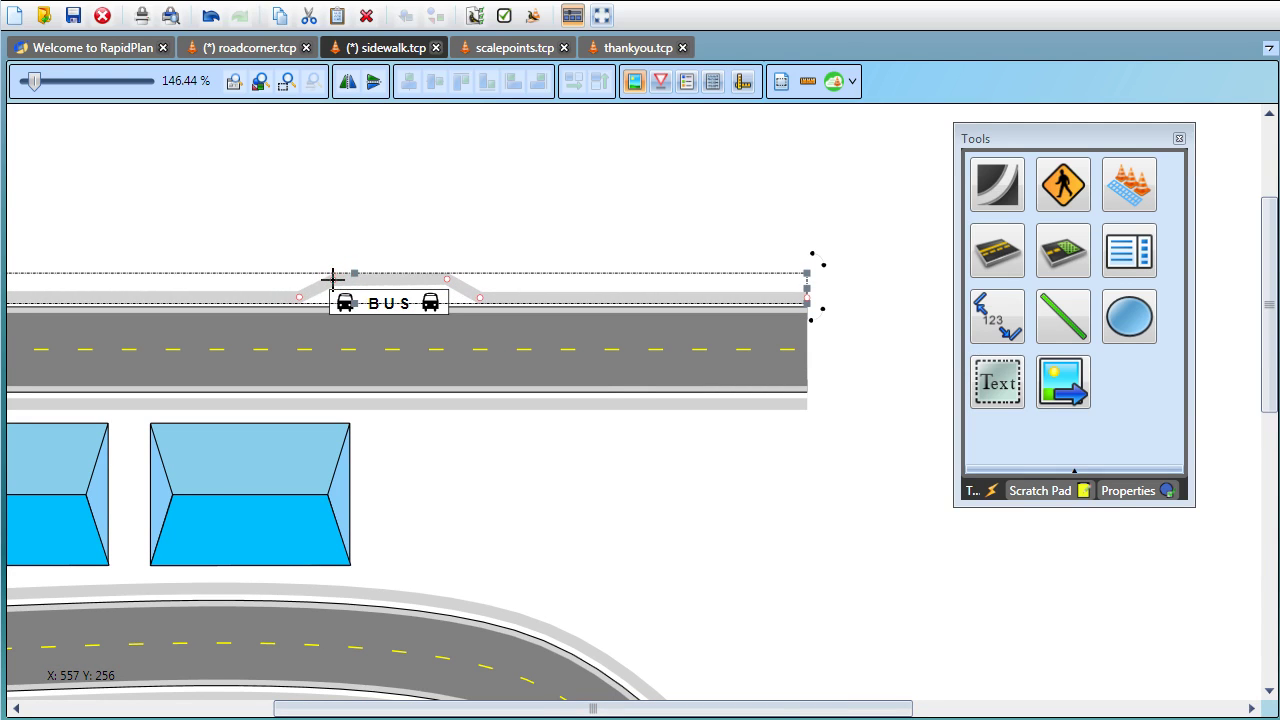
{"action": "left_click", "coordinate": [332, 238]}
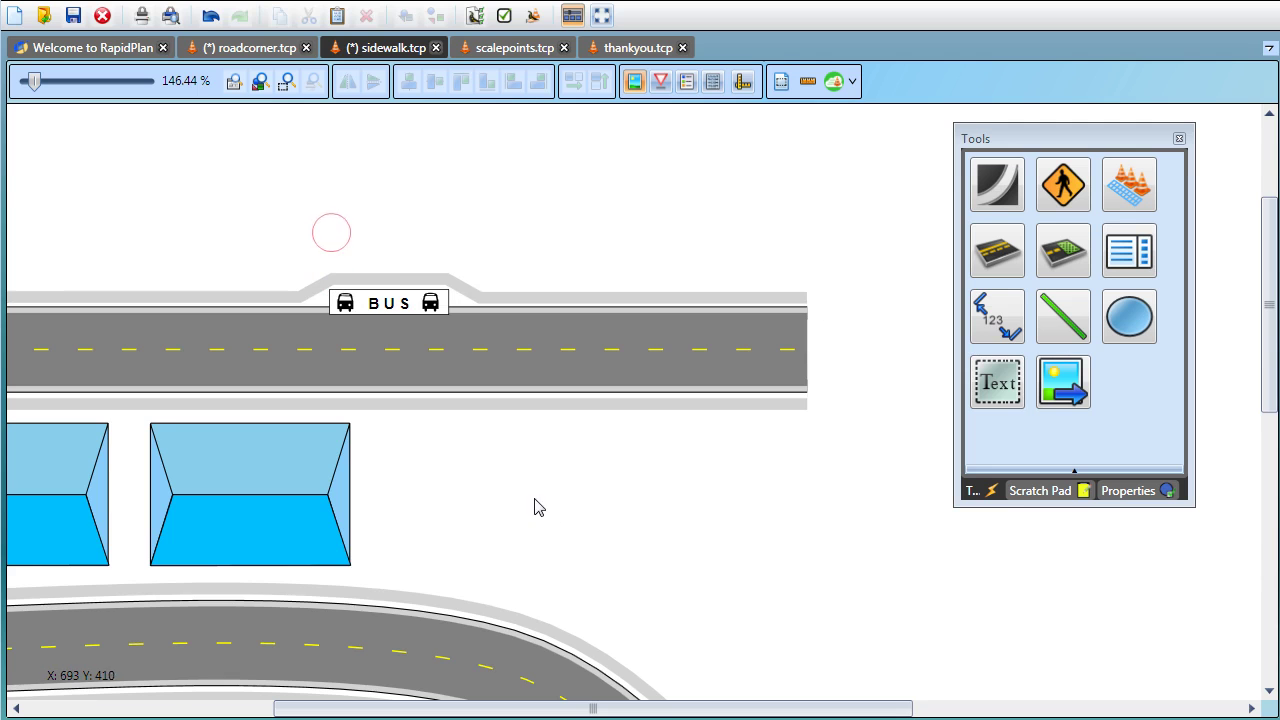
Draw a sidewalk between the two buildings, from the bus road down to the curved road.
{"action": "left_click_drag", "start_coordinate": [529, 511], "coordinate": [693, 445]}
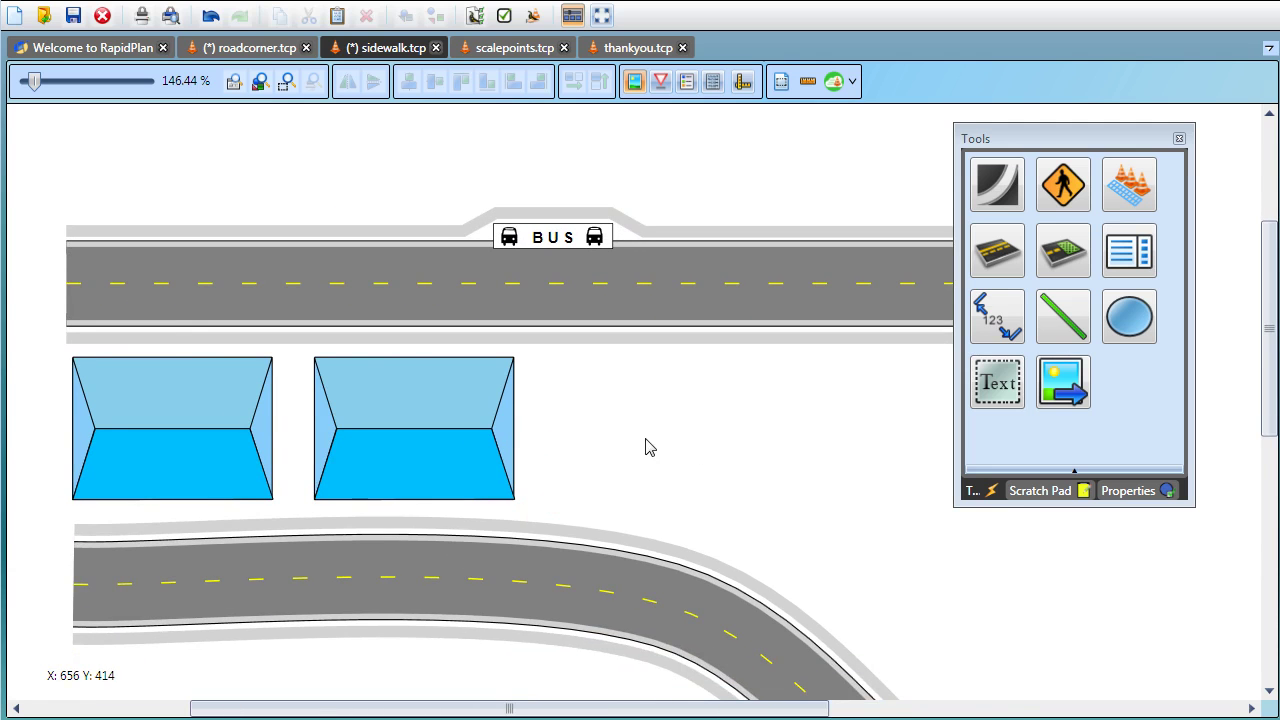
{"action": "middle_click_drag", "start_coordinate": [630, 458], "coordinate": [760, 369]}
{"action": "mouse_move", "coordinate": [1080, 190]}
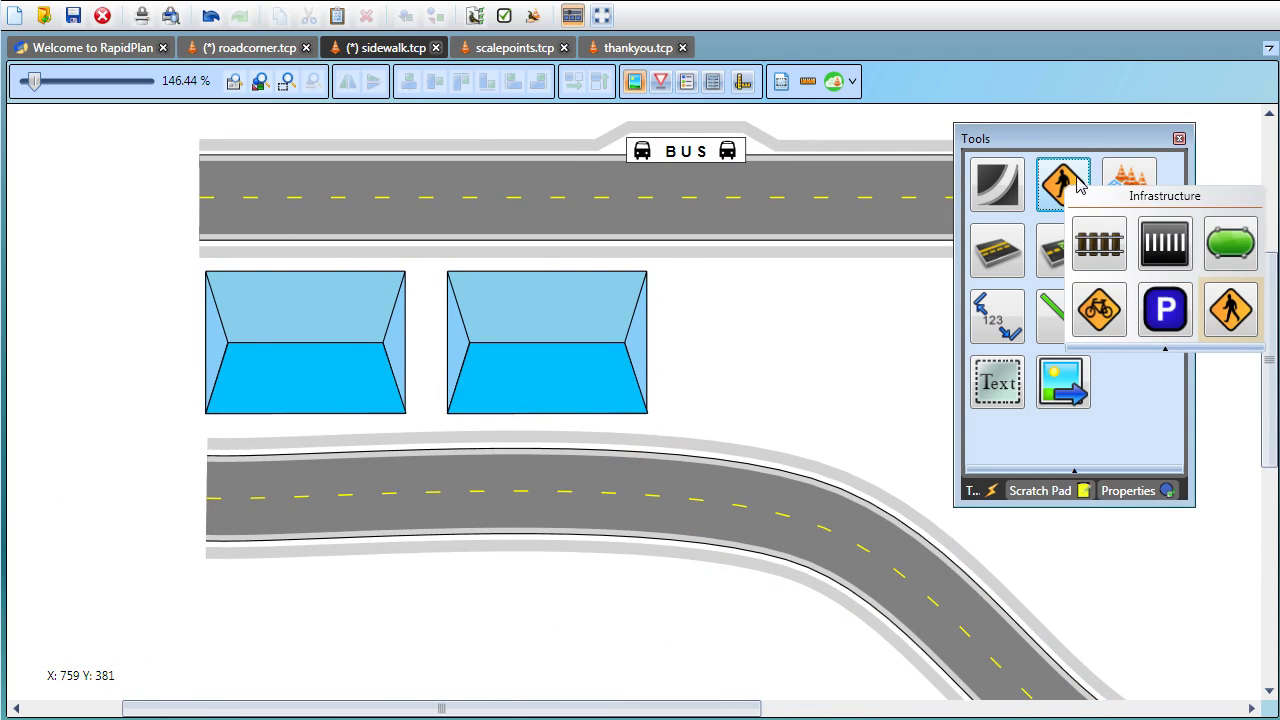
{"action": "left_click", "coordinate": [1232, 316]}
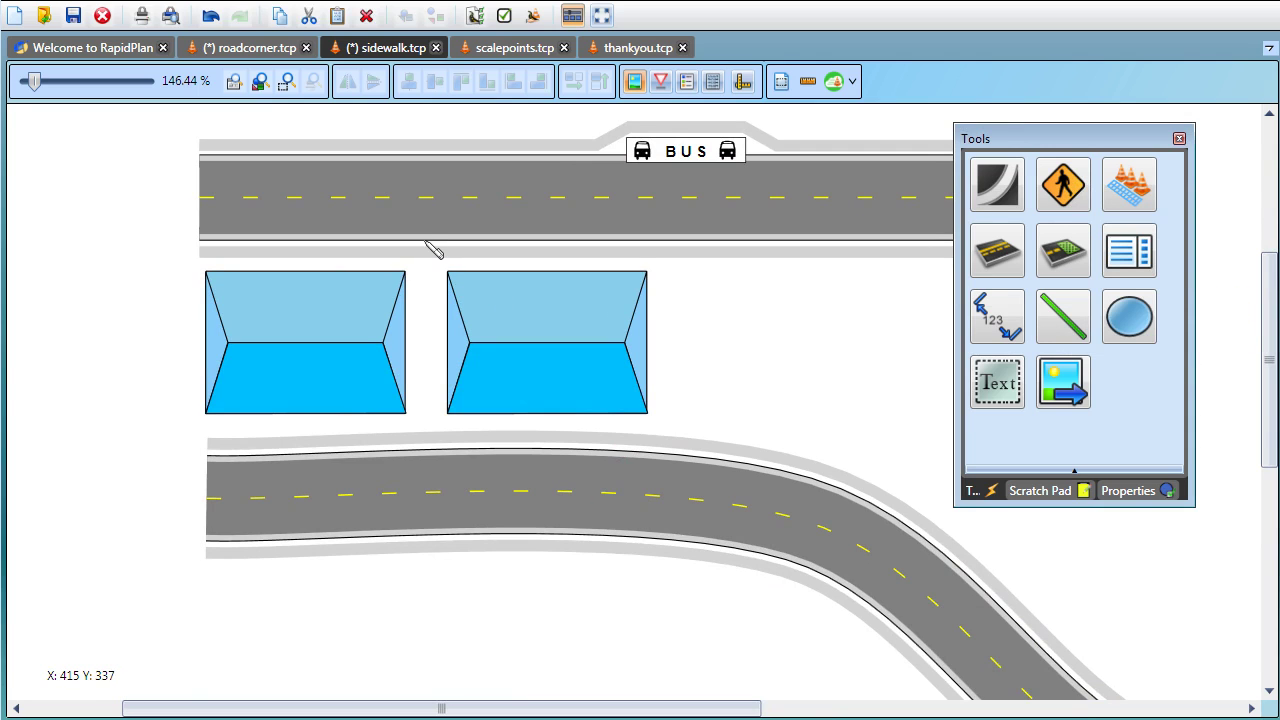
{"action": "left_click_drag", "start_coordinate": [424, 251], "coordinate": [433, 434]}
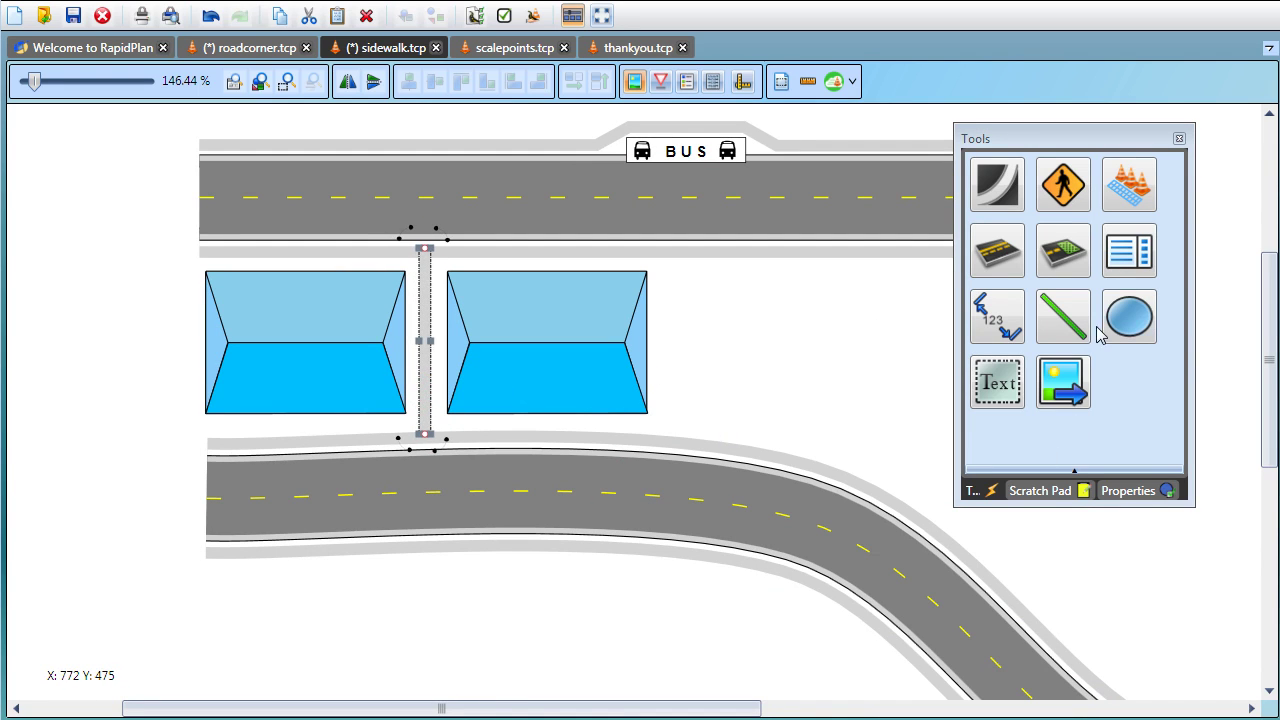
Draw a slanted sidewalk from the curved road up to the bus road, right of the buildings.
{"action": "left_click", "coordinate": [1064, 186]}
{"action": "left_click", "coordinate": [1066, 190]}
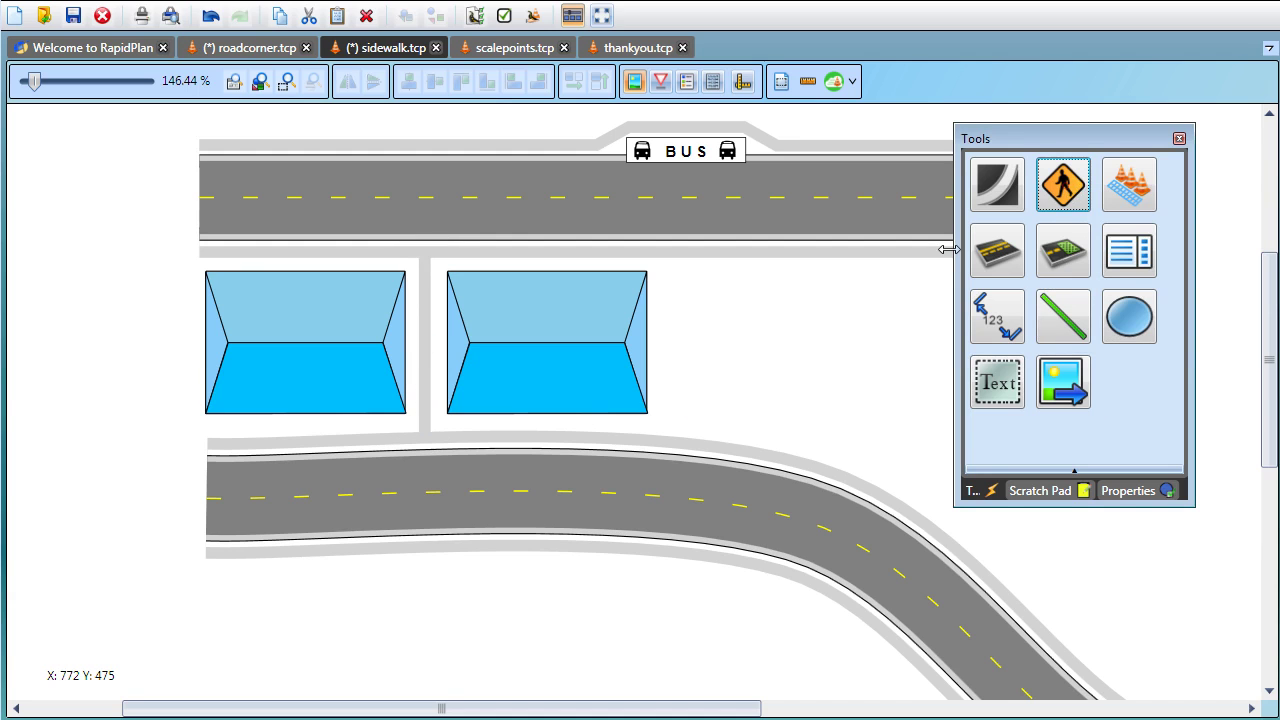
{"action": "mouse_move", "coordinate": [660, 466]}
{"action": "left_mouse_down"}
{"action": "mouse_move", "coordinate": [712, 256]}
{"action": "mouse_move", "coordinate": [745, 240]}
{"action": "mouse_move", "coordinate": [728, 215]}
{"action": "mouse_move", "coordinate": [731, 229]}
{"action": "mouse_move", "coordinate": [716, 223]}
{"action": "left_mouse_up"}
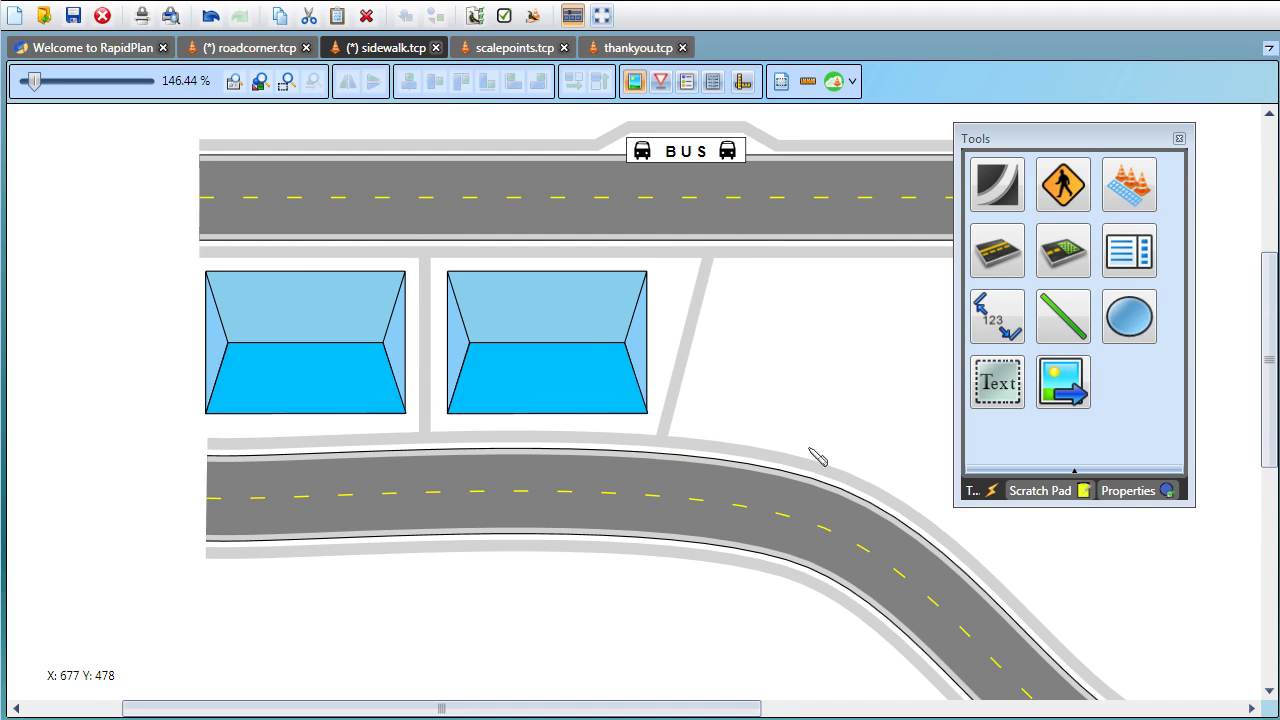
{"action": "key", "text": "Escape"}
{"action": "scroll", "coordinate": [712, 272], "scroll_direction": "up", "scroll_amount": 2}
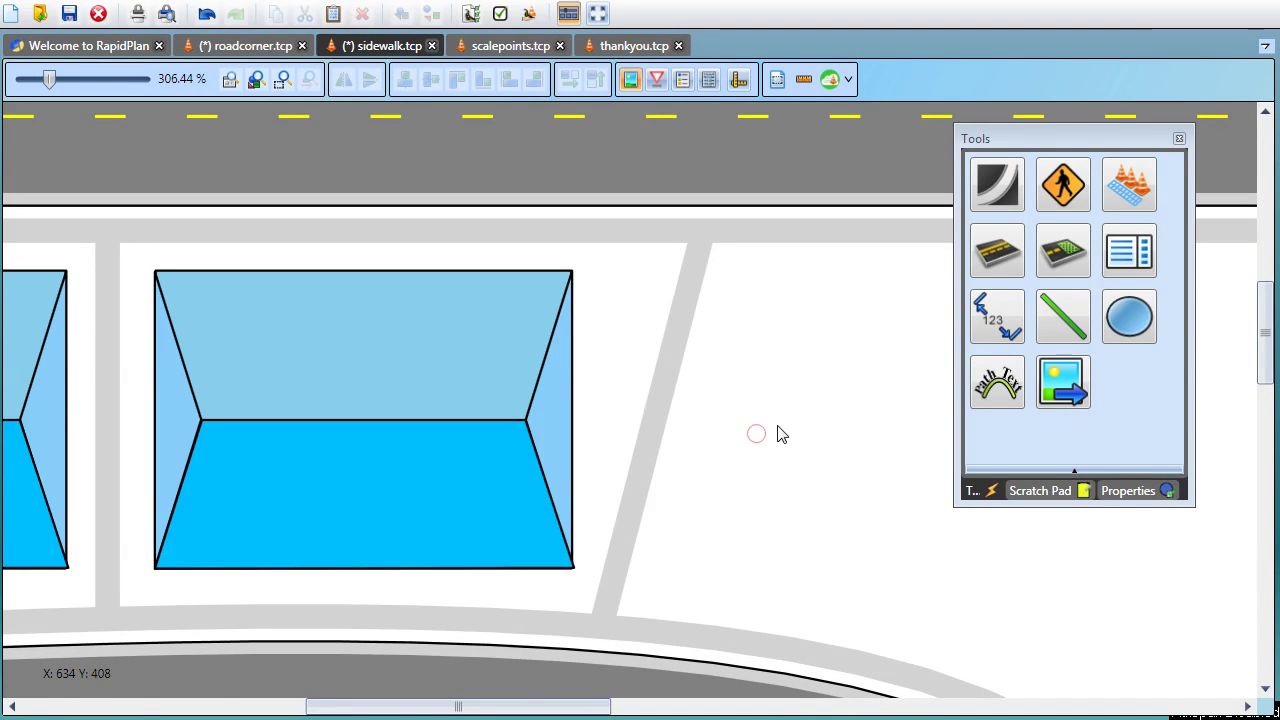
Zoom in on the curved road and pick the Path Text tool from the Tools panel.
{"action": "scroll", "coordinate": [775, 437], "scroll_direction": "down", "scroll_amount": 3}
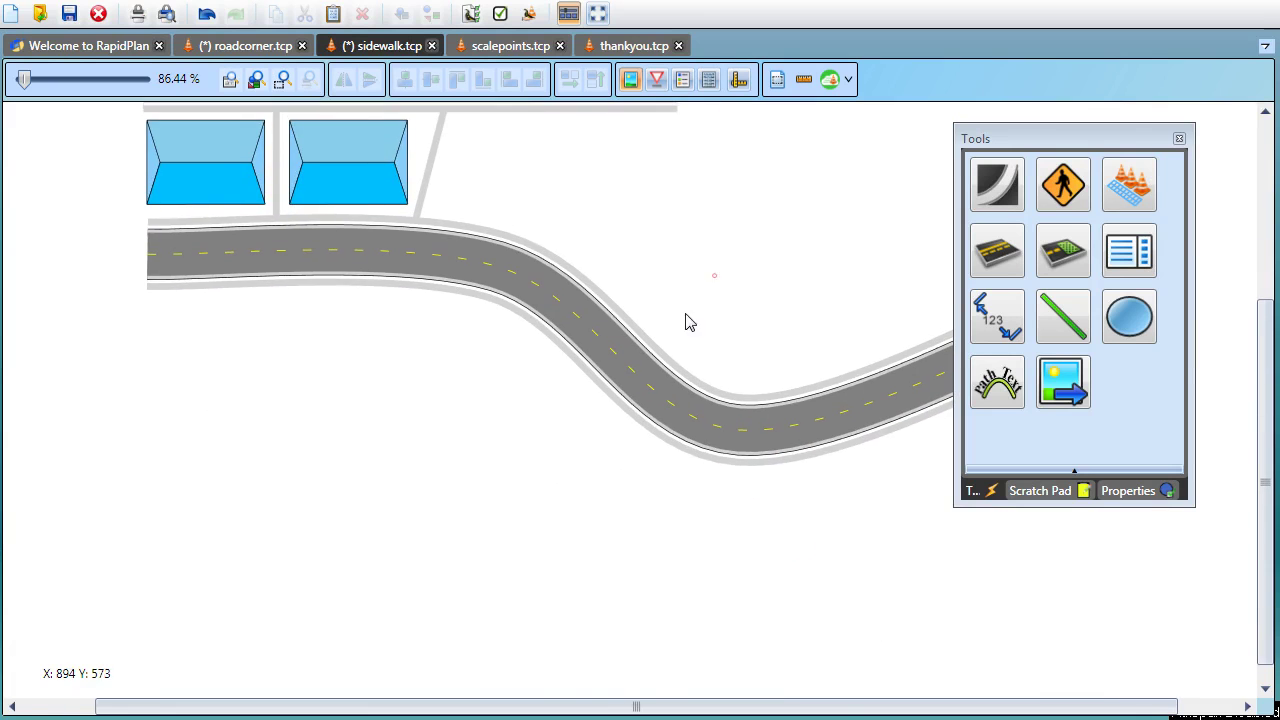
{"action": "scroll", "coordinate": [814, 366], "scroll_direction": "up", "scroll_amount": 2}
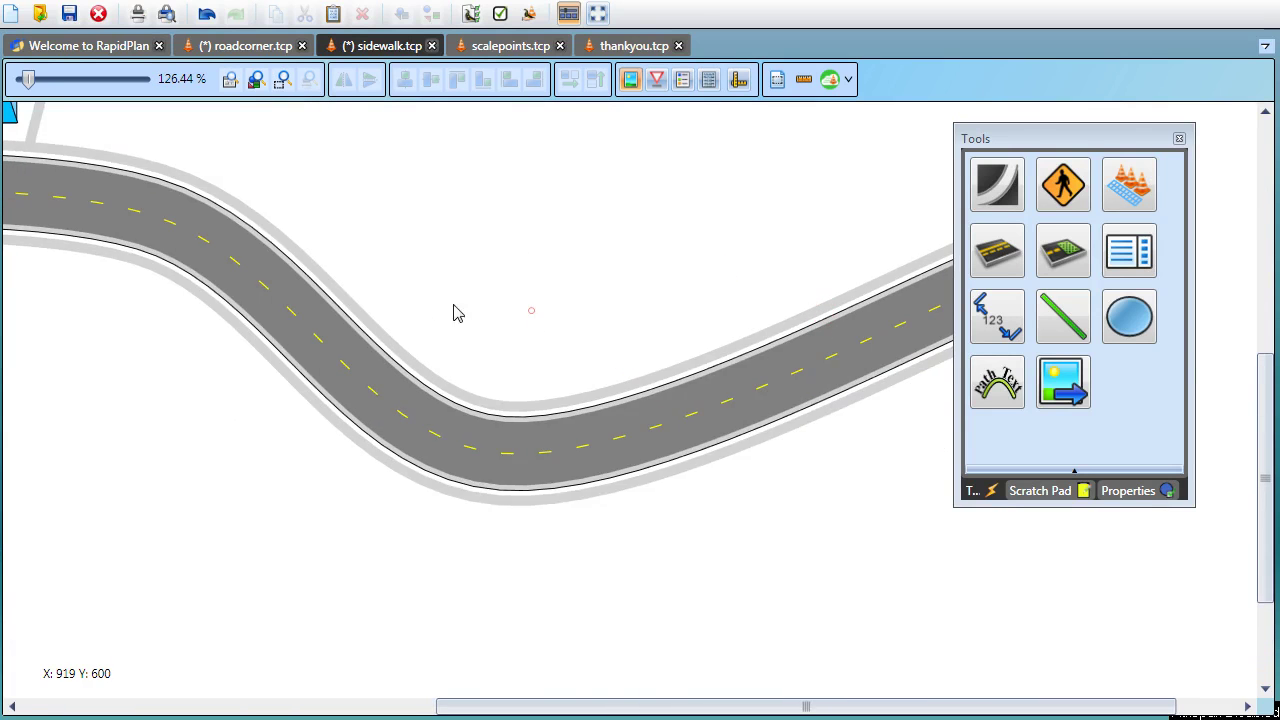
{"action": "scroll", "coordinate": [434, 303], "scroll_direction": "up", "scroll_amount": 4}
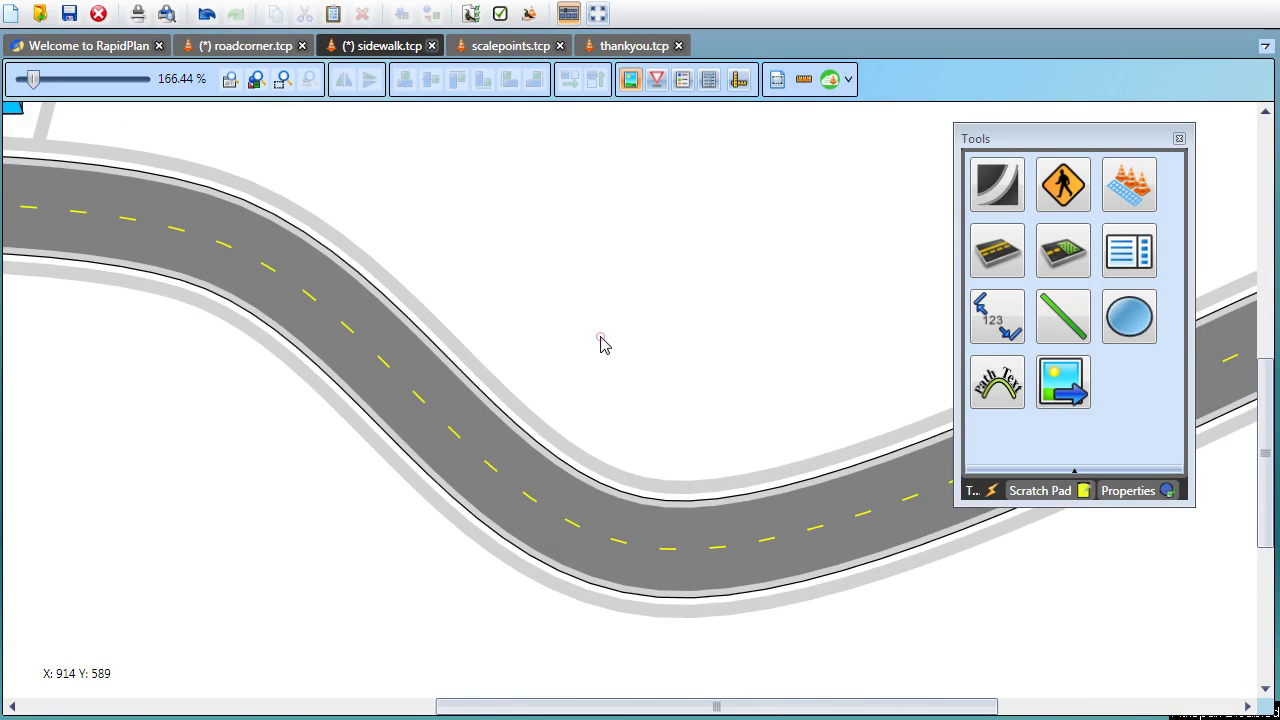
{"action": "left_click", "coordinate": [600, 342]}
{"action": "left_click", "coordinate": [1058, 187]}
{"action": "left_click", "coordinate": [1012, 378]}
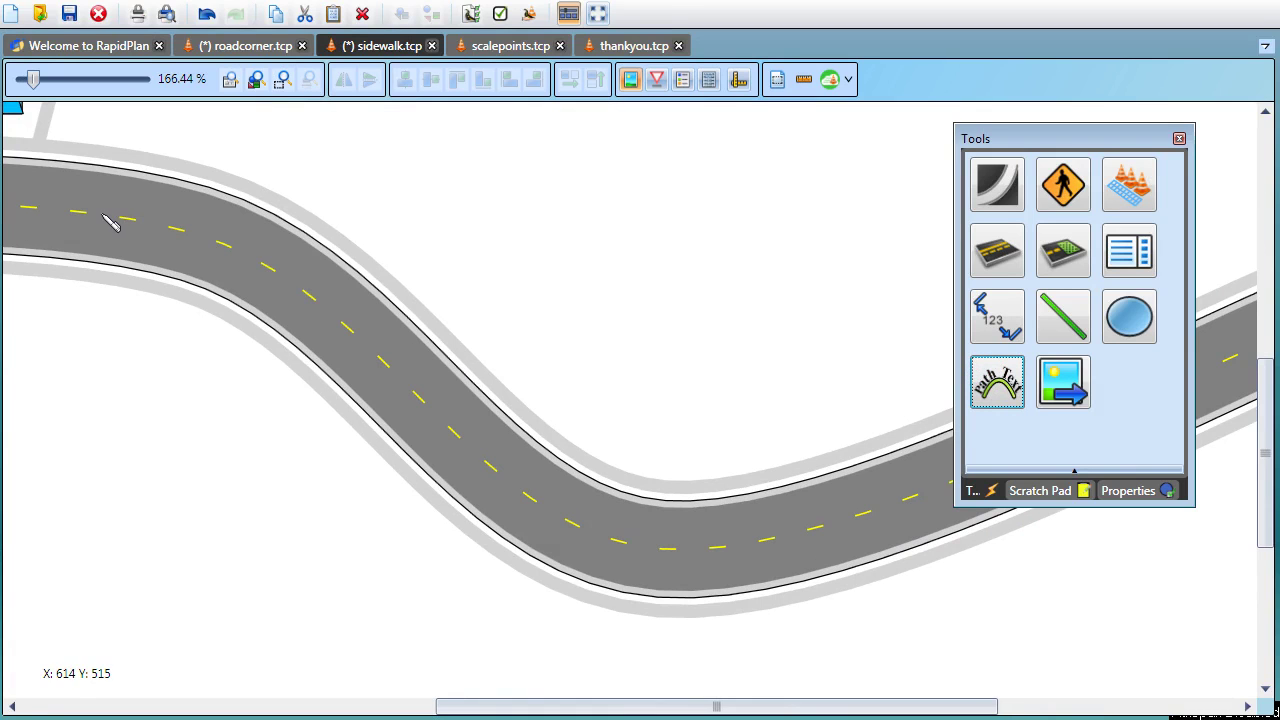
Lay path text along the curved road, colour it White, and set it to 'William Holmes Borders Drive'.
{"action": "mouse_move", "coordinate": [80, 217]}
{"action": "left_mouse_down"}
{"action": "mouse_move", "coordinate": [250, 257]}
{"action": "mouse_move", "coordinate": [335, 312]}
{"action": "mouse_move", "coordinate": [545, 512]}
{"action": "mouse_move", "coordinate": [665, 562]}
{"action": "mouse_move", "coordinate": [838, 534]}
{"action": "mouse_move", "coordinate": [818, 527]}
{"action": "left_mouse_up"}
{"action": "left_click", "coordinate": [1130, 490]}
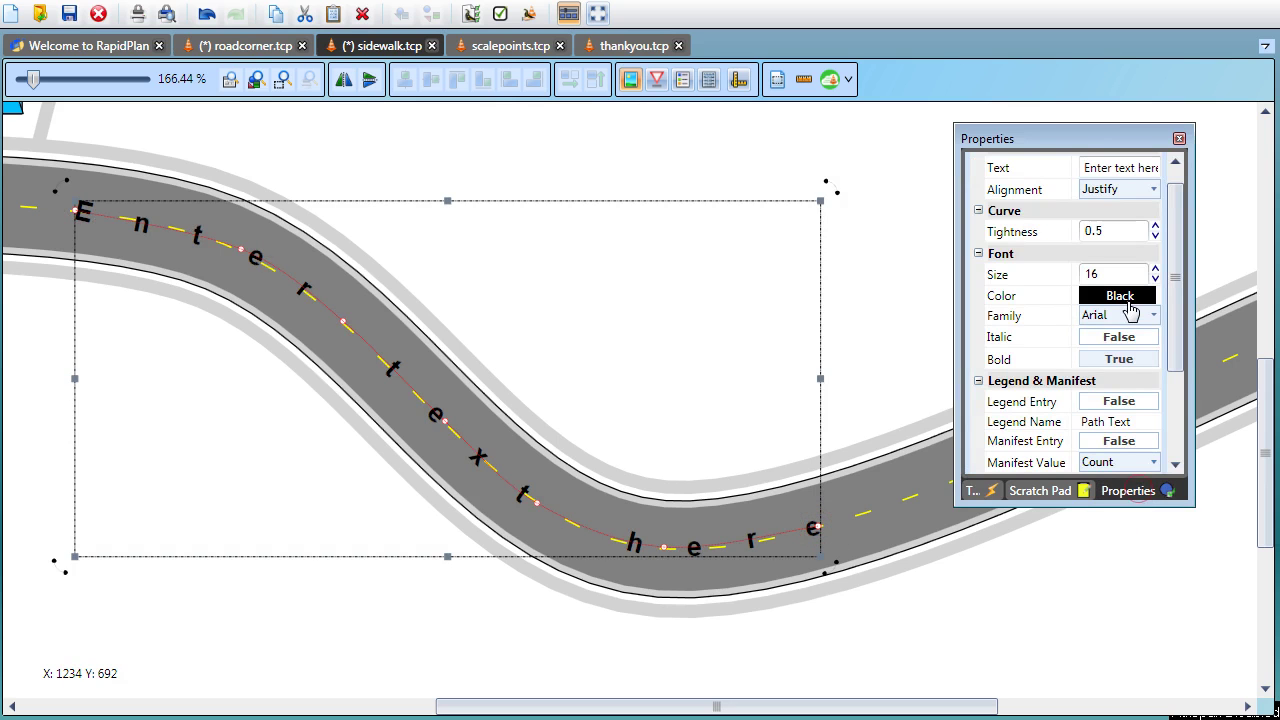
{"action": "left_click", "coordinate": [1125, 300]}
{"action": "left_click", "coordinate": [1250, 318]}
{"action": "left_click", "coordinate": [1133, 167]}
{"action": "left_click", "coordinate": [1143, 169]}
{"action": "type", "text": "W"}
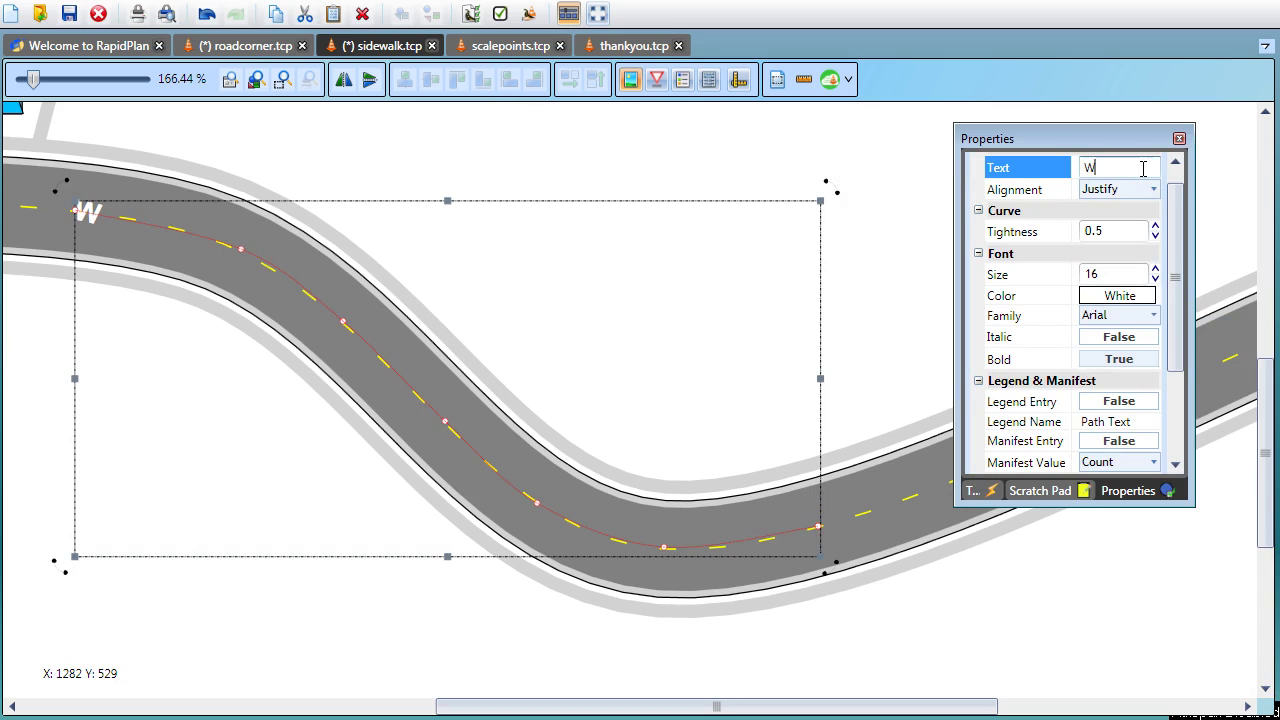
{"action": "type", "text": "illiam Hol"}
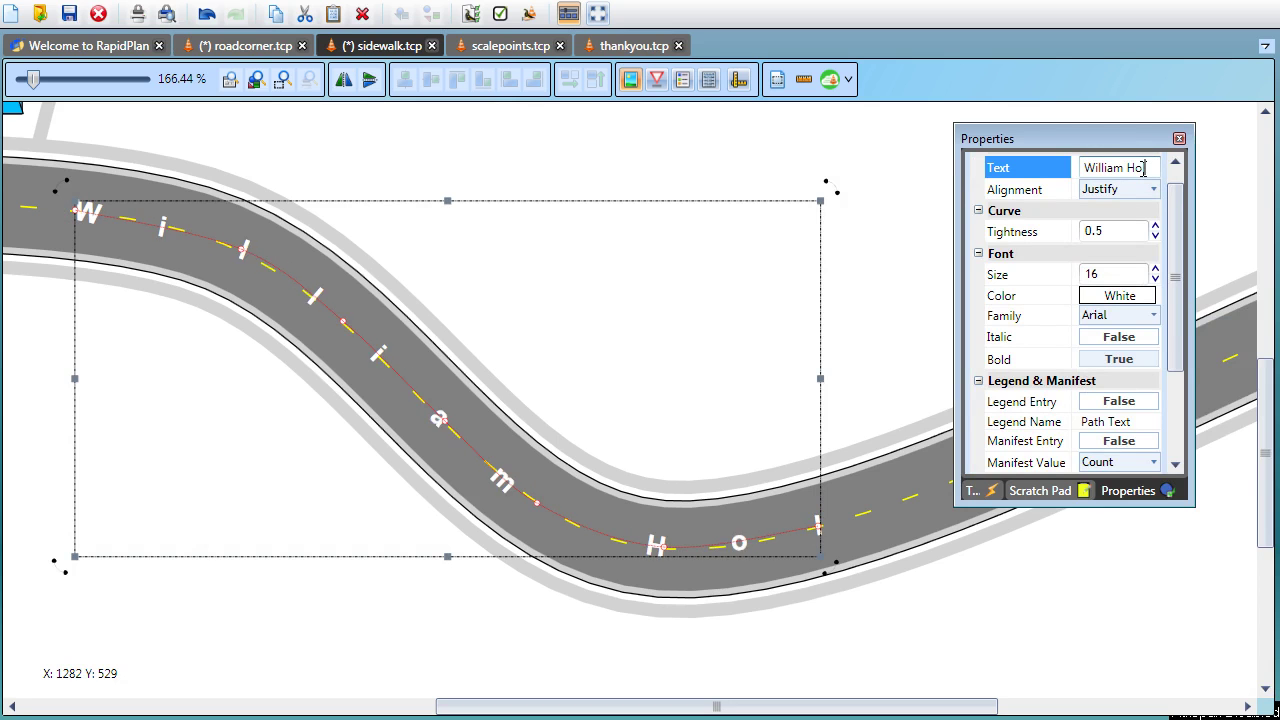
{"action": "type", "text": "mes Borde"}
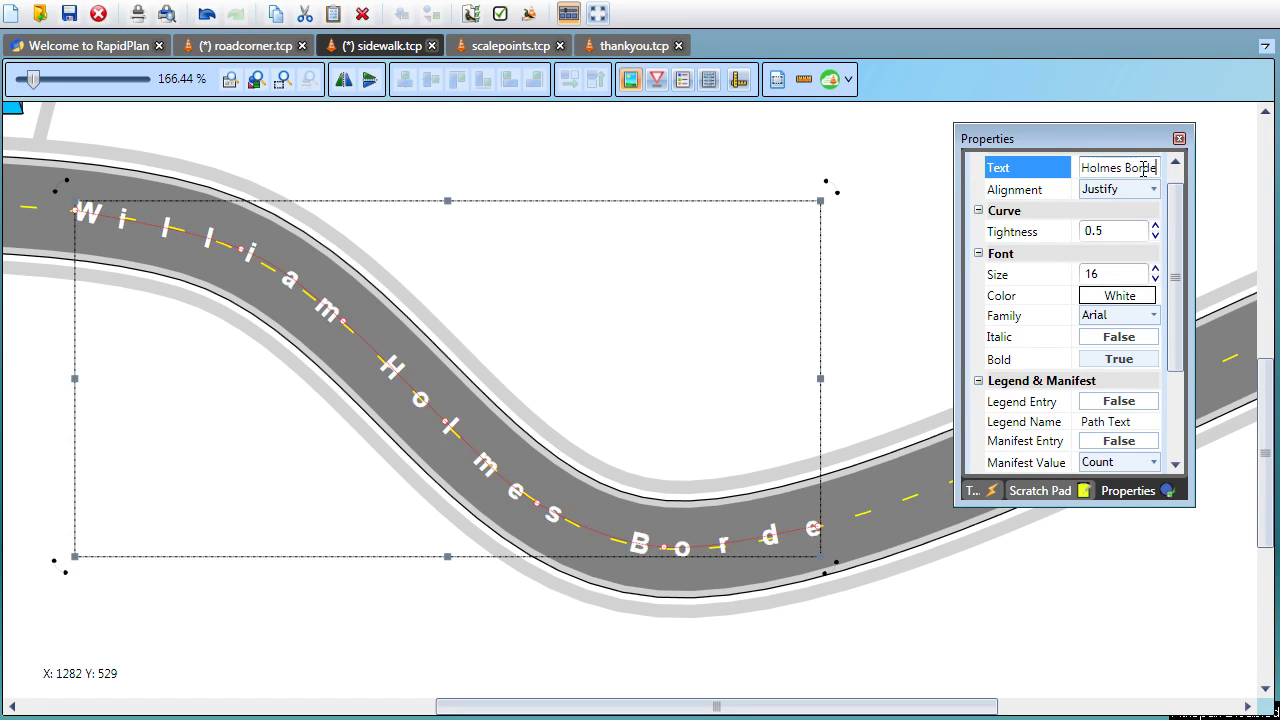
{"action": "type", "text": "rs Drive"}
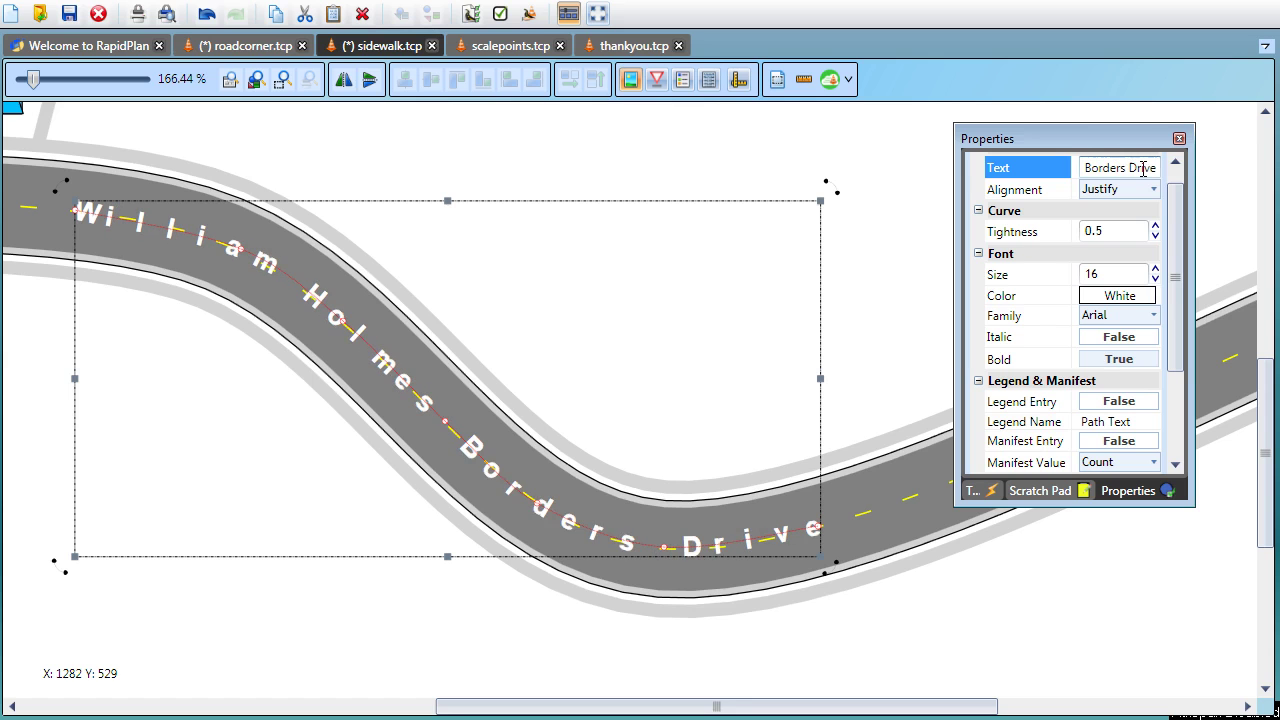
{"action": "left_click", "coordinate": [560, 322]}
Drag the circular cone logo from the Scratch Pad onto the canvas above the winding road.
{"action": "scroll", "coordinate": [551, 314], "scroll_direction": "down", "scroll_amount": 8}
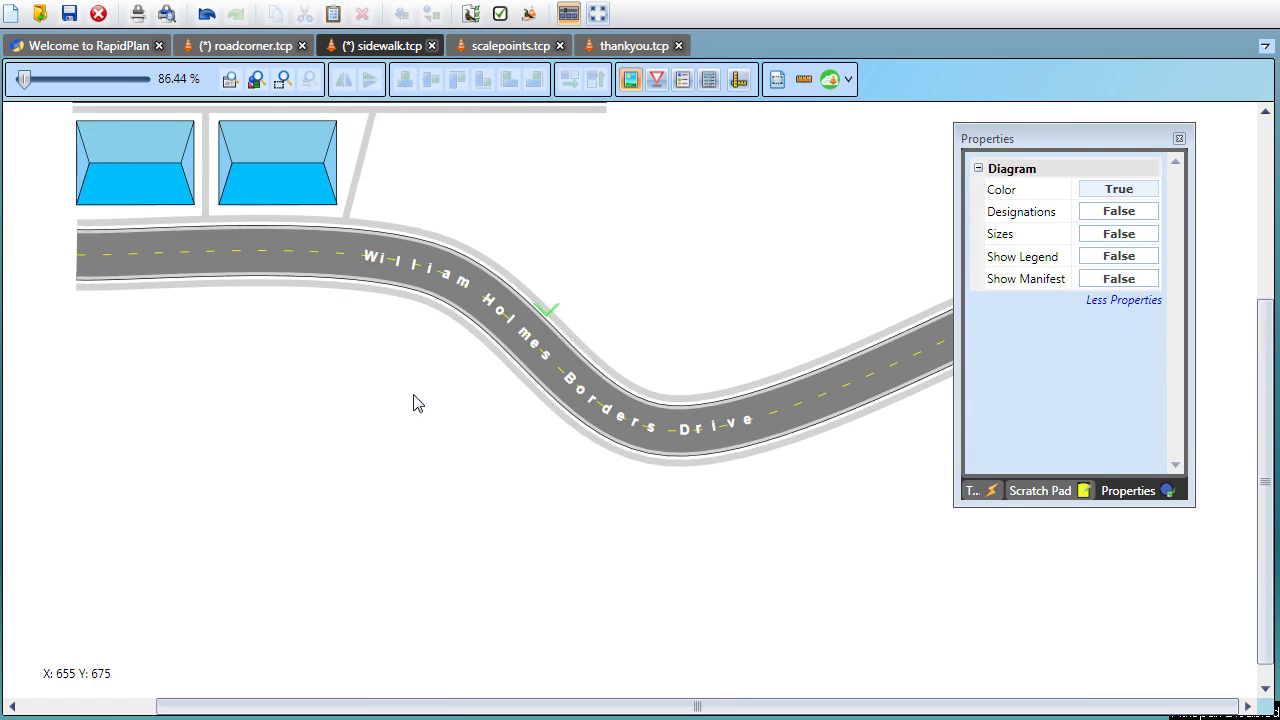
{"action": "middle_click_drag", "start_coordinate": [405, 439], "coordinate": [441, 492]}
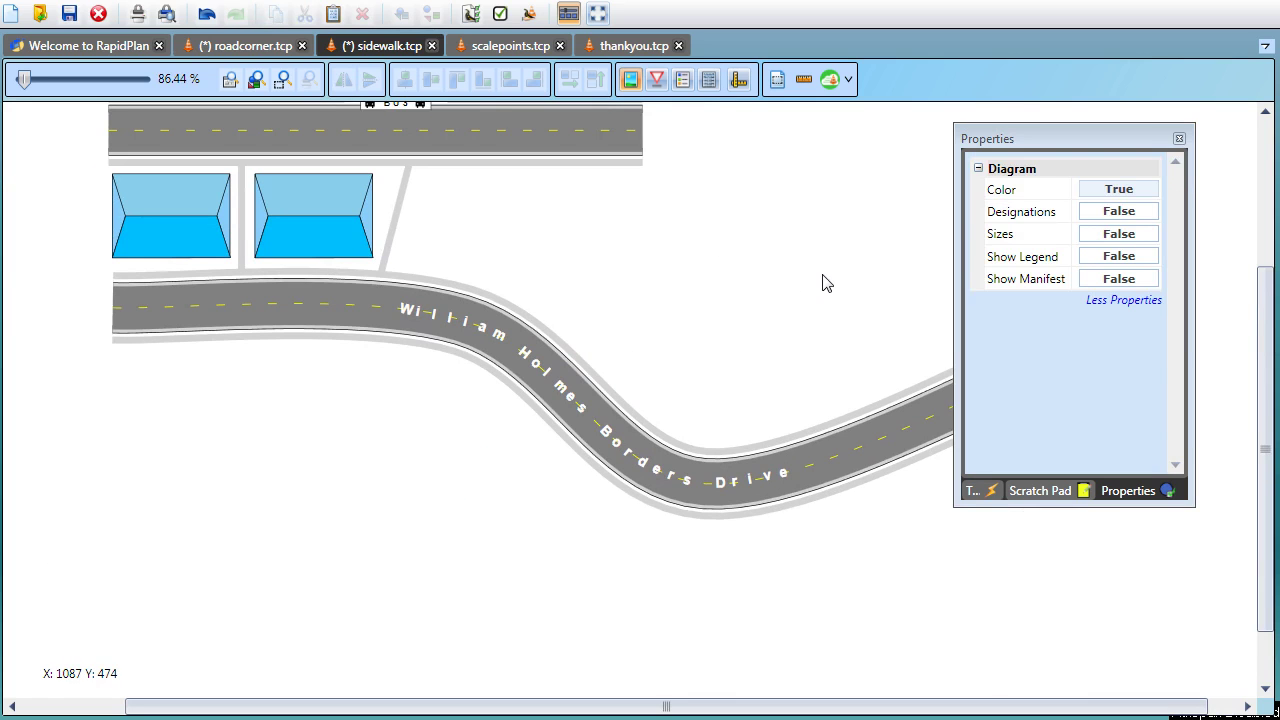
{"action": "left_click", "coordinate": [1045, 500]}
{"action": "left_click_drag", "start_coordinate": [1063, 304], "coordinate": [668, 245]}
{"action": "scroll", "coordinate": [663, 240], "scroll_direction": "up", "scroll_amount": 2}
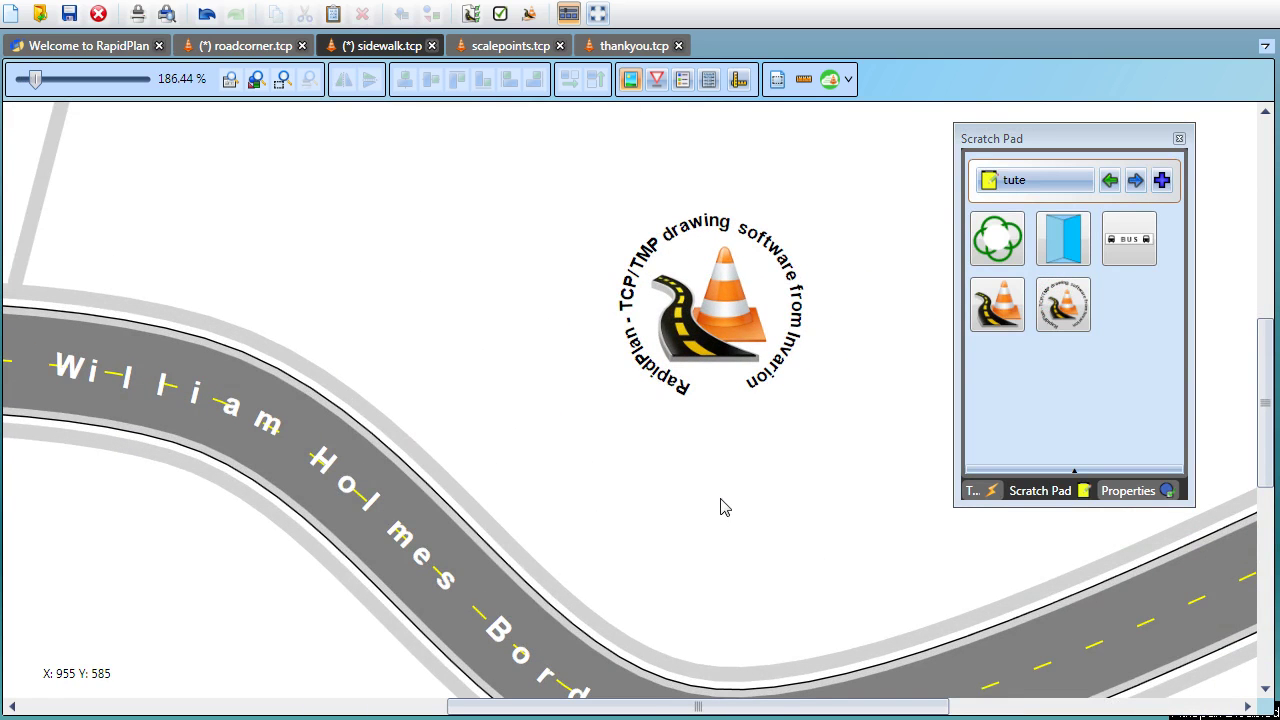
{"action": "left_click", "coordinate": [970, 490]}
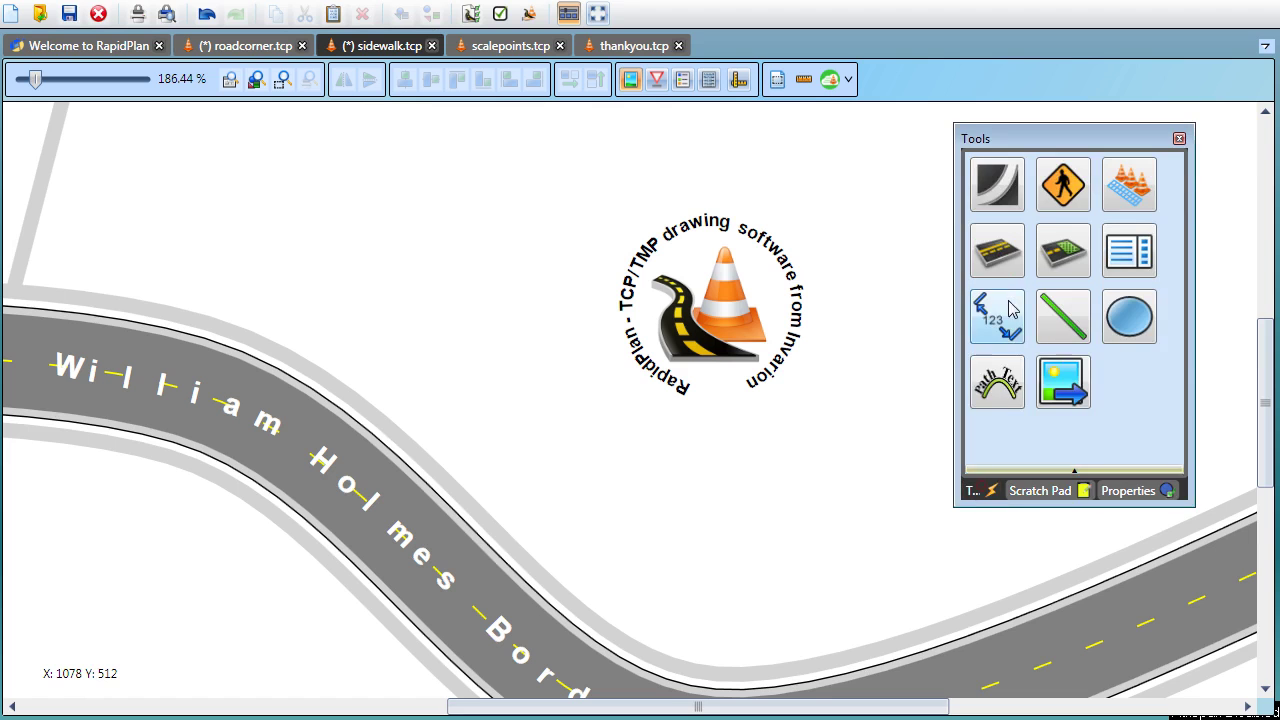
{"action": "left_click", "coordinate": [998, 383]}
Draw an S-shaped wavy path-text curve with two bends, ending with a double-click.
{"action": "scroll", "coordinate": [738, 482], "scroll_direction": "down", "scroll_amount": 5}
{"action": "left_click_drag", "start_coordinate": [150, 425], "coordinate": [275, 290]}
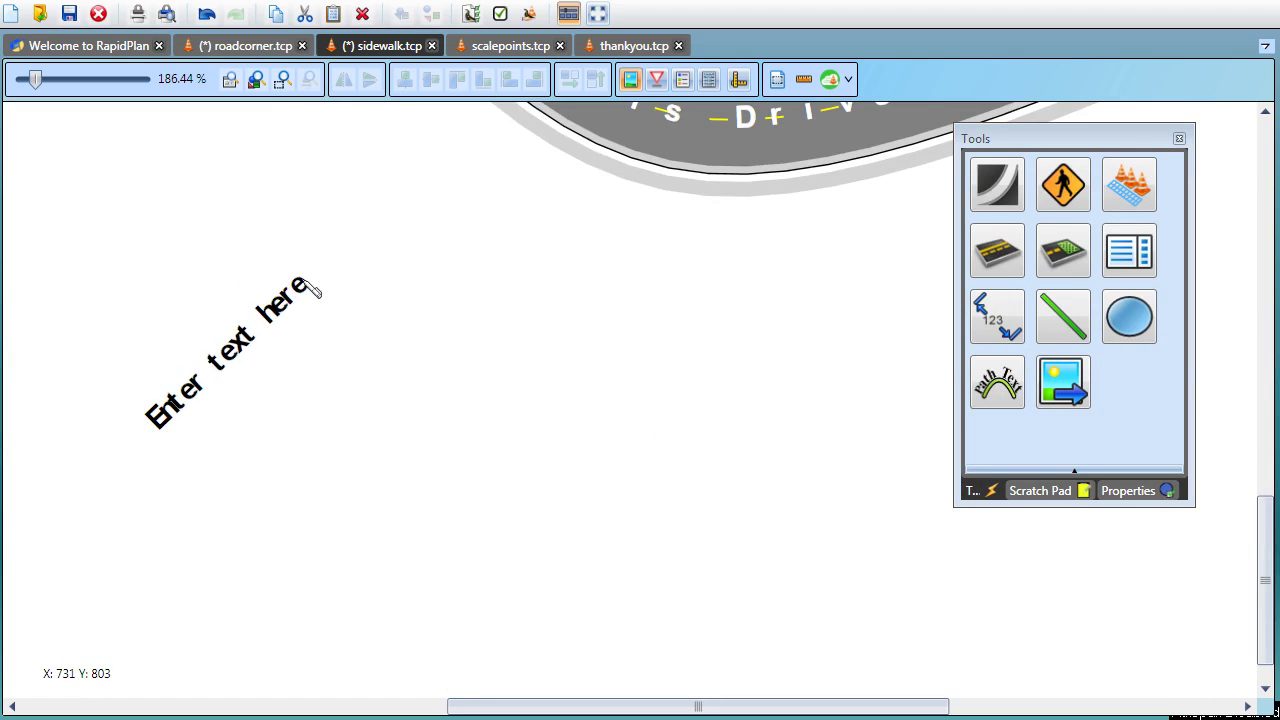
{"action": "left_click", "coordinate": [303, 284]}
{"action": "left_click", "coordinate": [492, 445]}
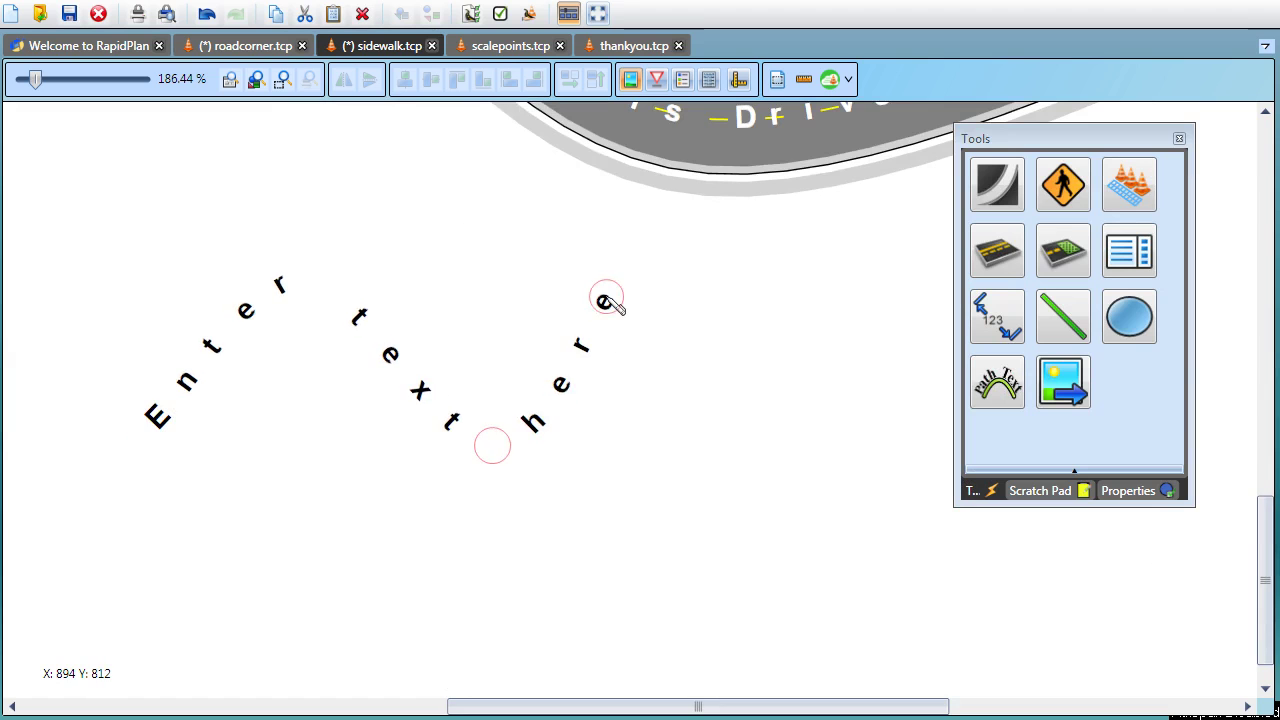
{"action": "double_click", "coordinate": [605, 296]}
{"action": "left_click", "coordinate": [613, 316]}
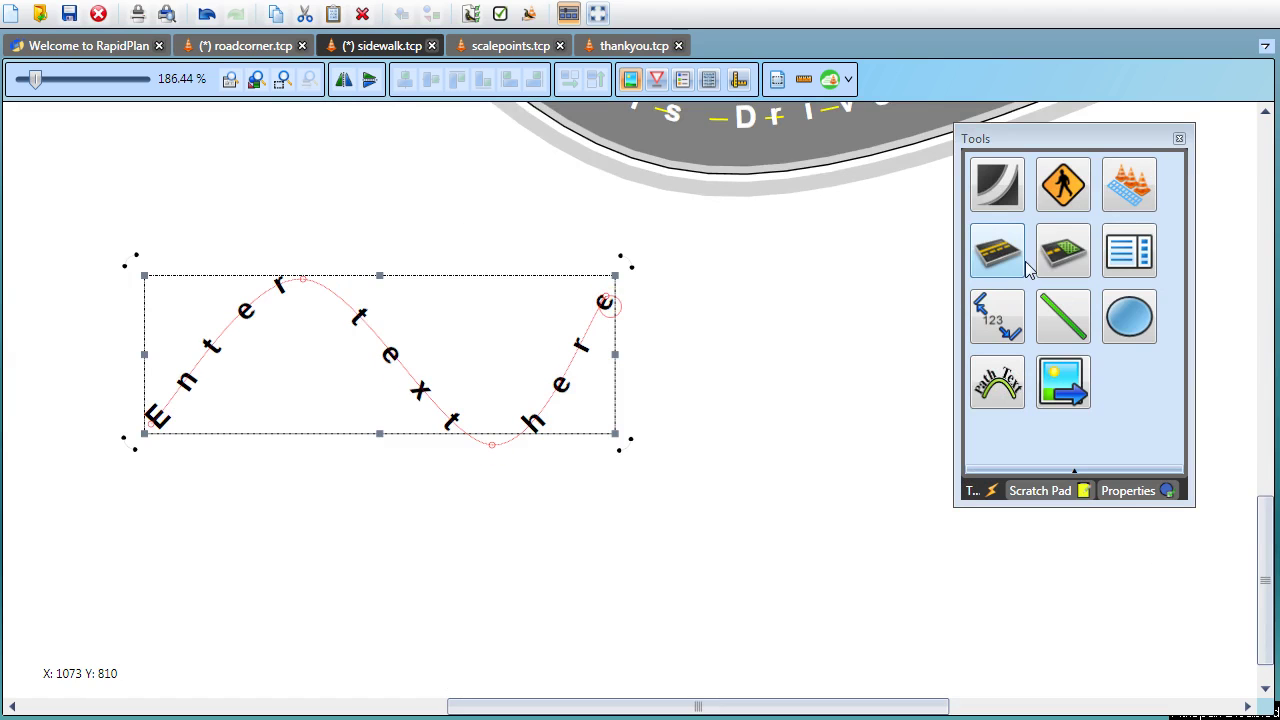
Try the Left, Right and Center alignments on the path text, ending on Justify.
{"action": "left_click", "coordinate": [1128, 490]}
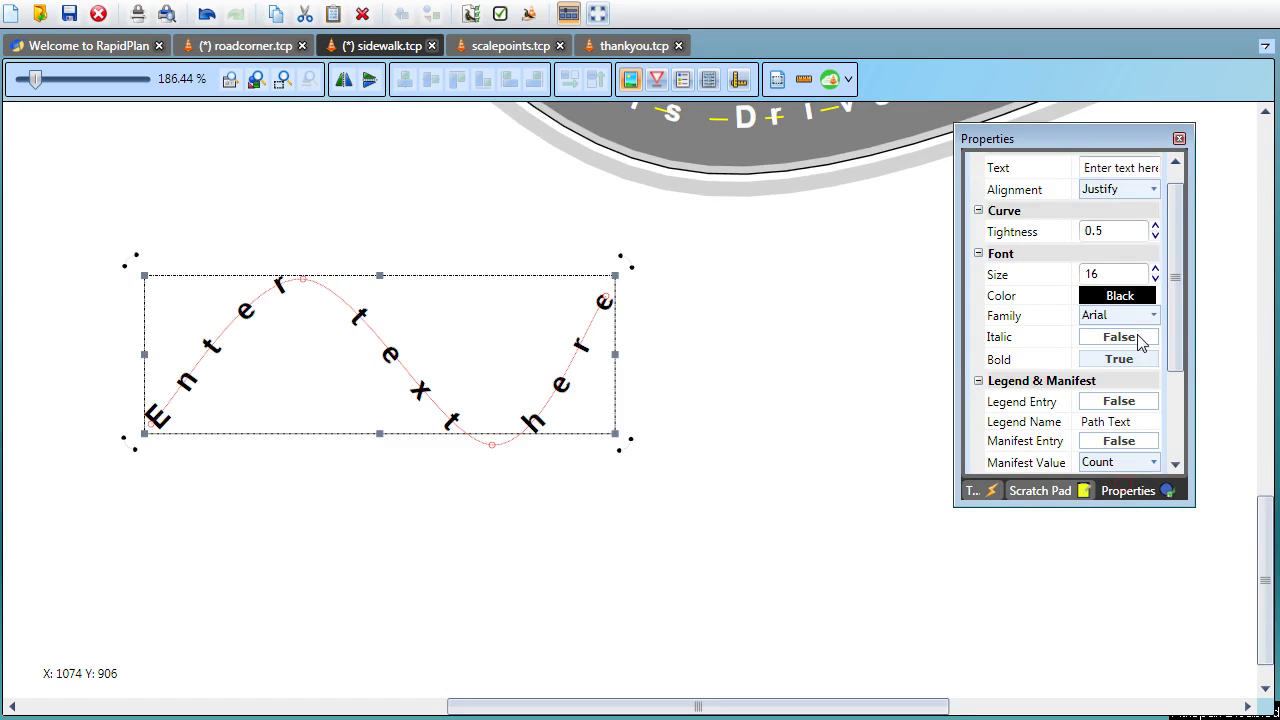
{"action": "left_click", "coordinate": [1155, 192]}
{"action": "left_click", "coordinate": [1104, 216]}
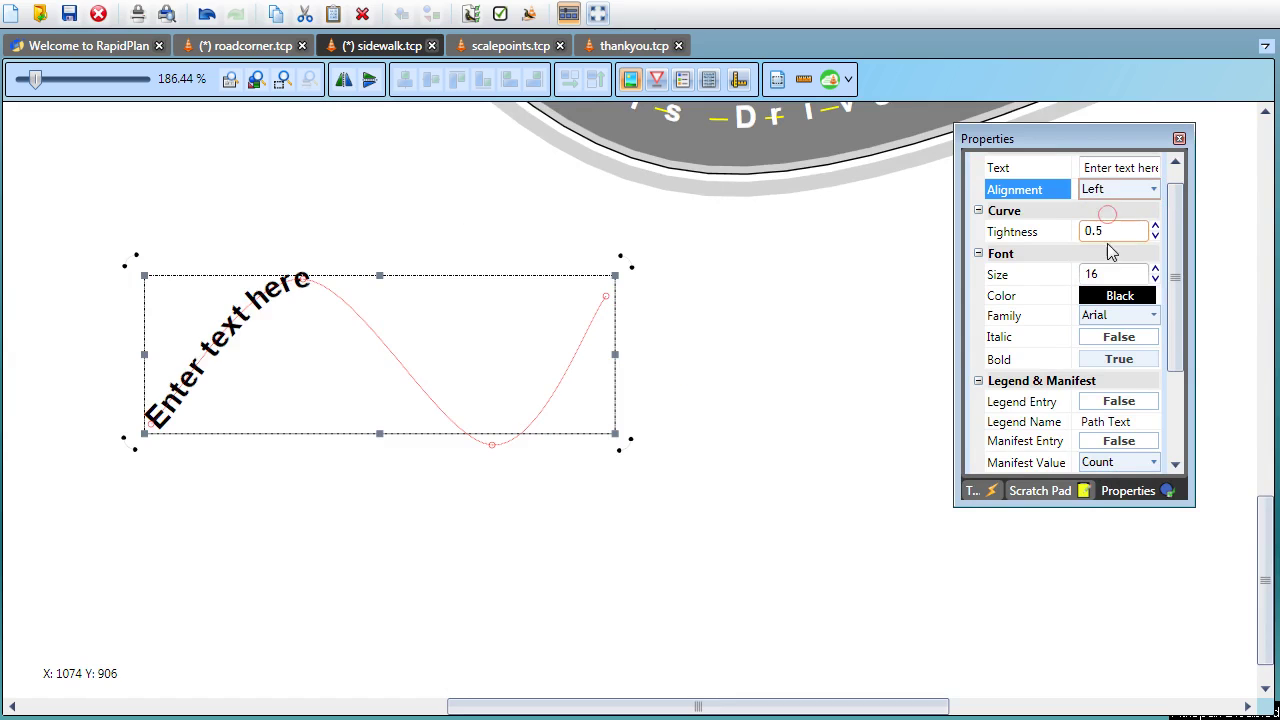
{"action": "double_click", "coordinate": [1122, 192]}
{"action": "double_click", "coordinate": [1128, 194]}
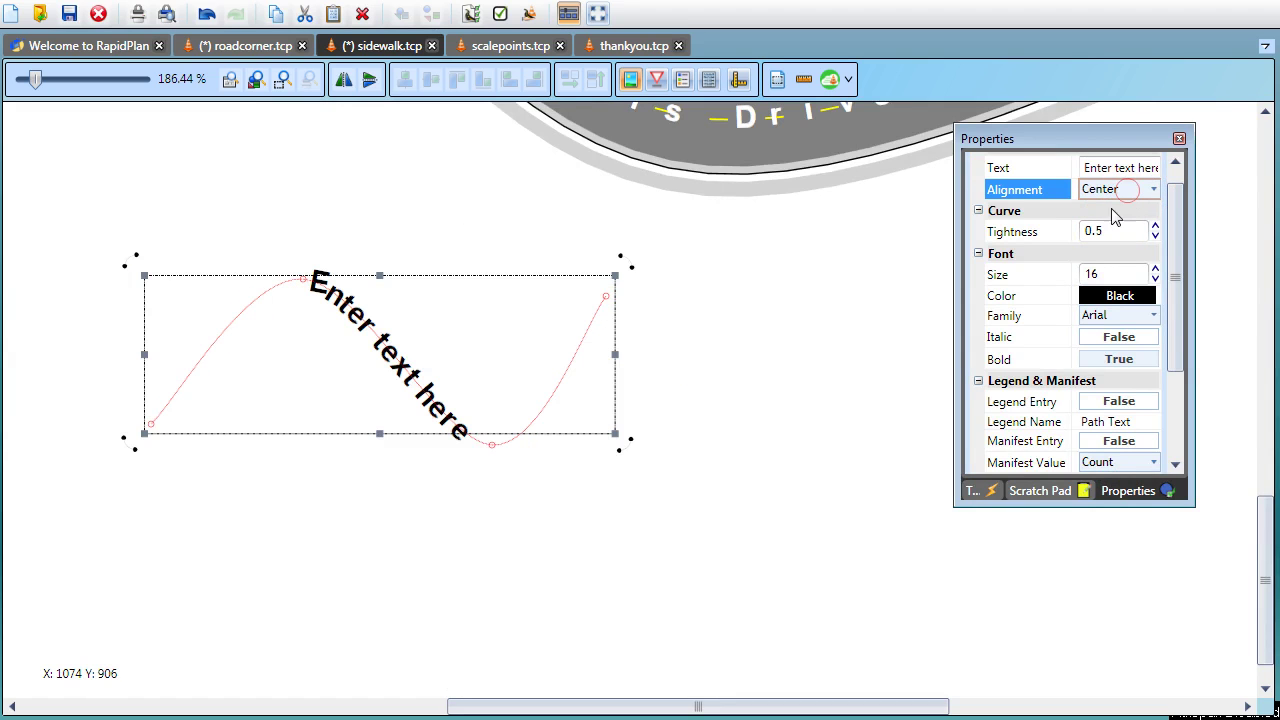
{"action": "double_click", "coordinate": [1120, 191]}
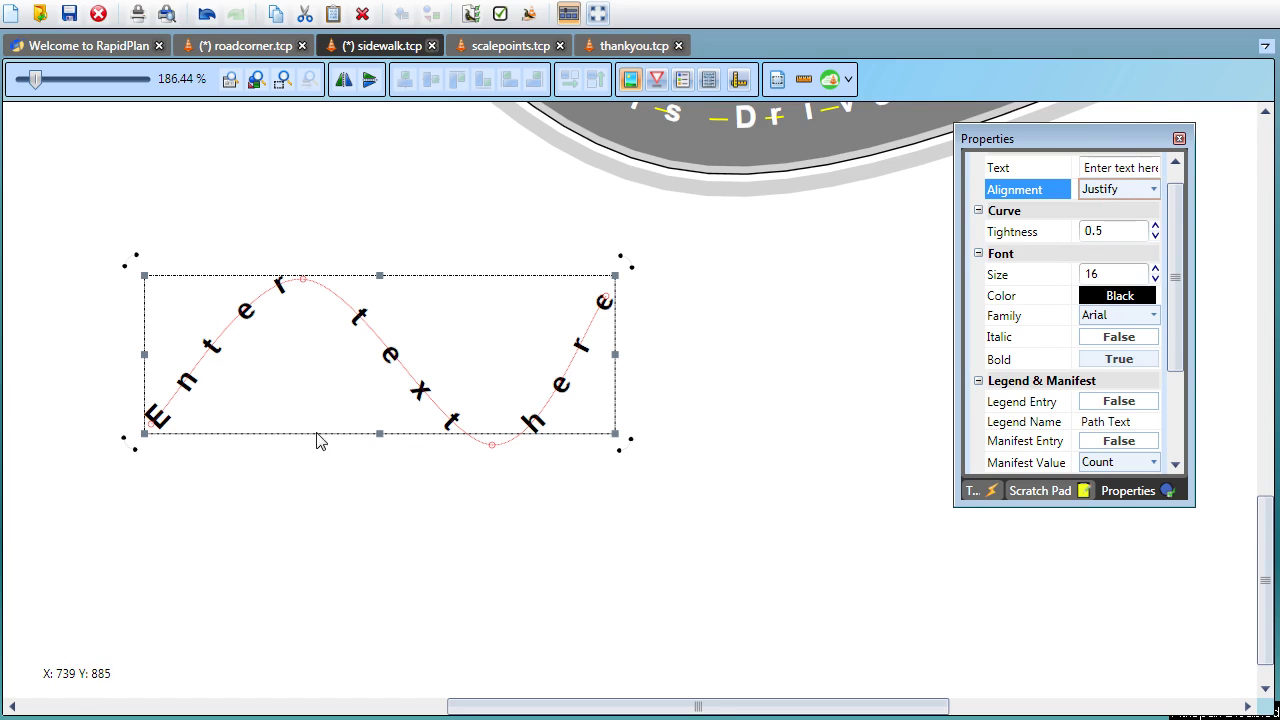
{"action": "double_click", "coordinate": [1112, 190]}
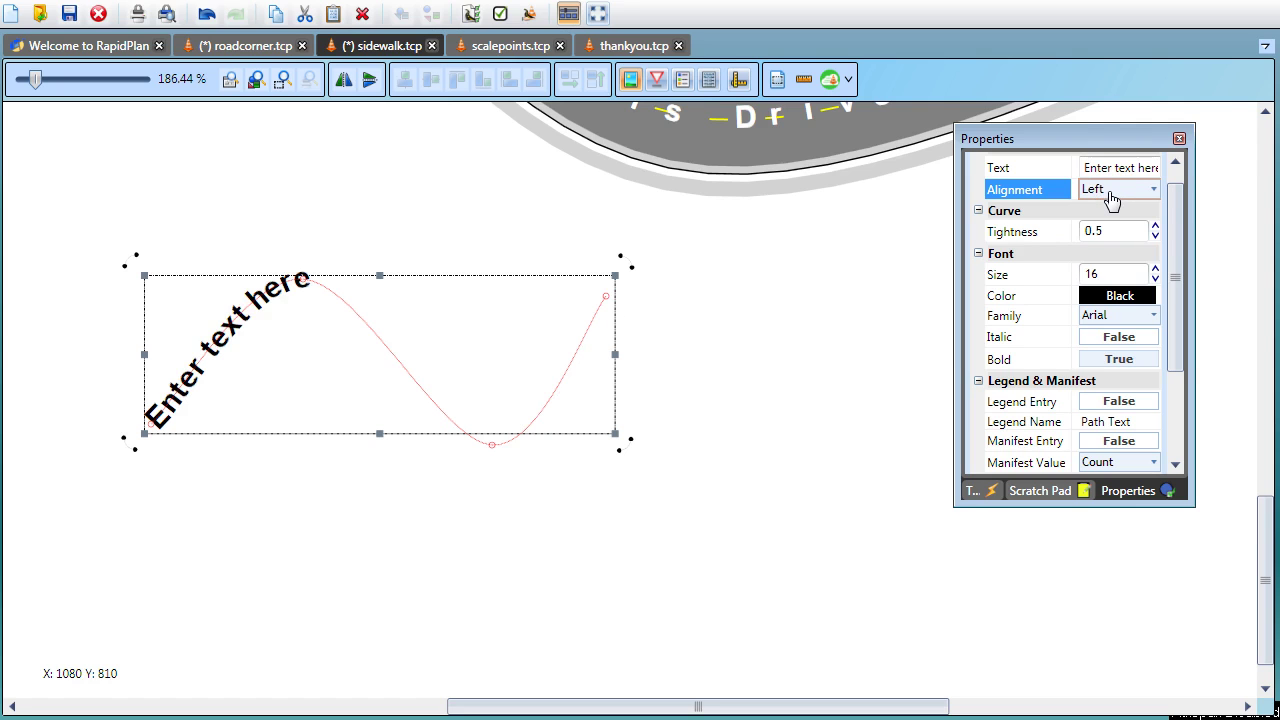
{"action": "double_click", "coordinate": [1112, 192]}
{"action": "double_click", "coordinate": [1112, 192]}
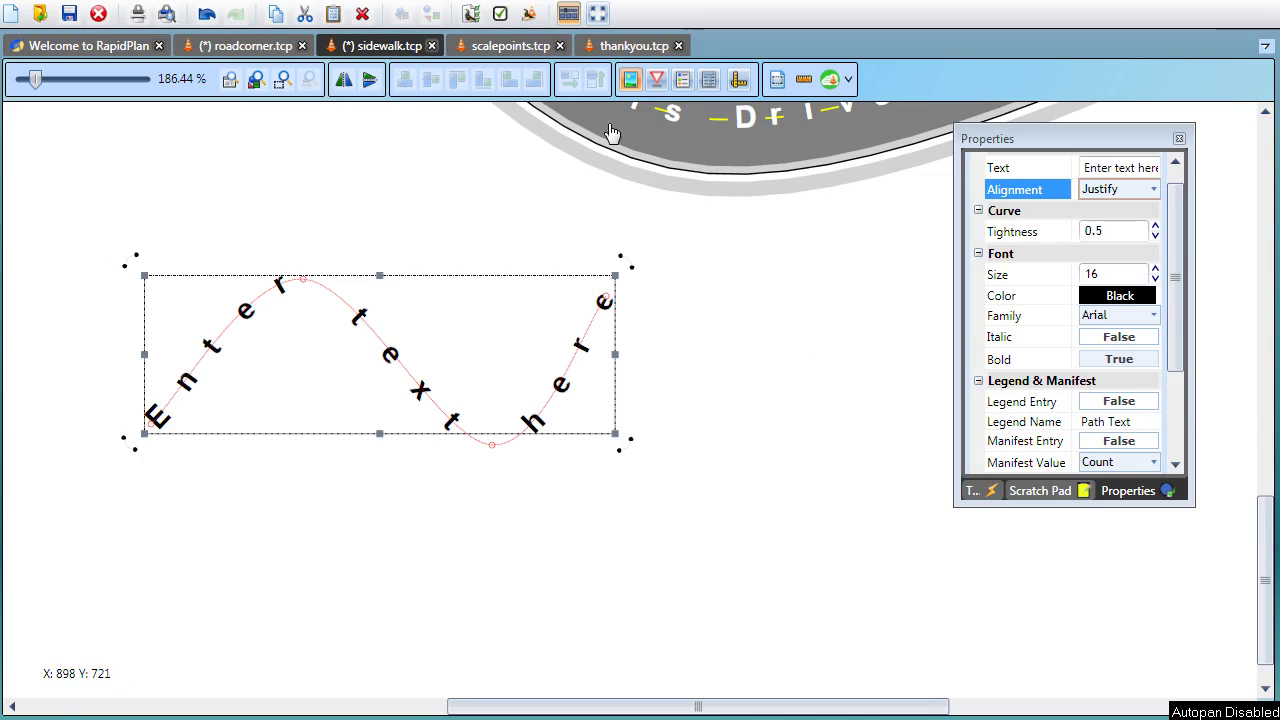
Open scalepoints.tcp, zoom in, and drag the upper circle's corner handle to stretch it into a wide ellipse.
{"action": "left_click", "coordinate": [516, 46]}
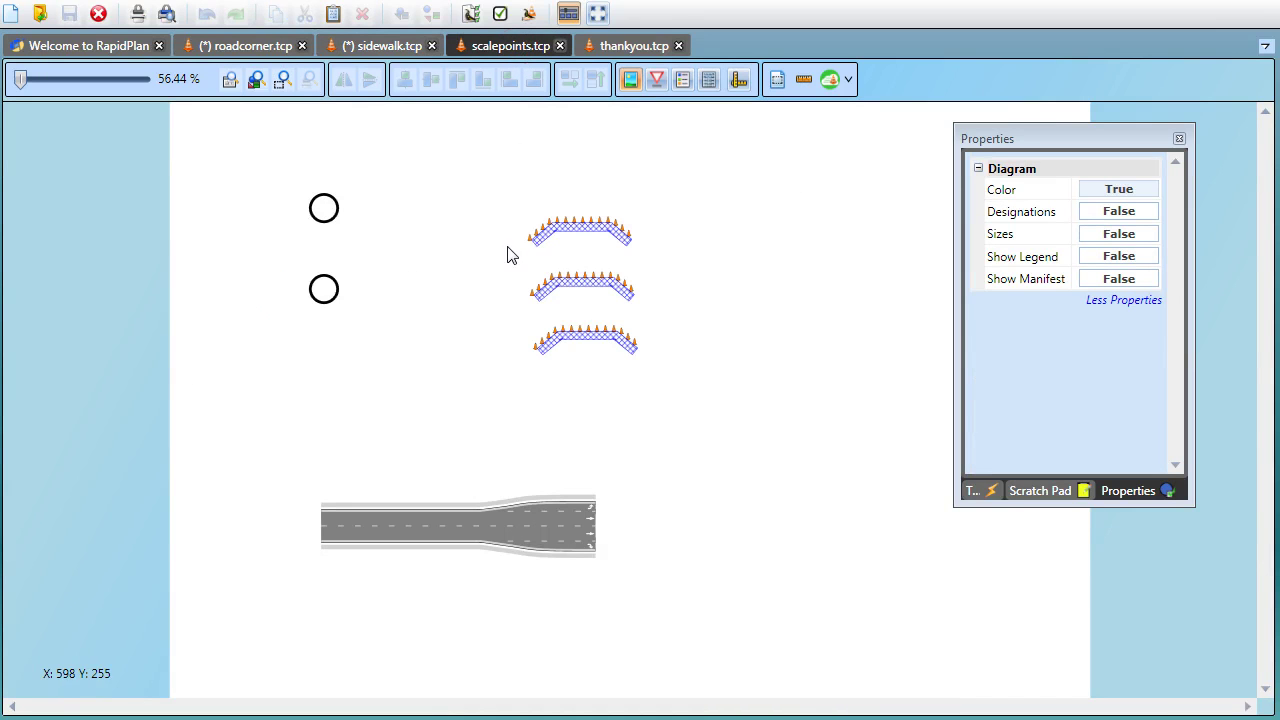
{"action": "scroll", "coordinate": [295, 205], "scroll_direction": "up", "scroll_amount": 3, "text": "ctrl"}
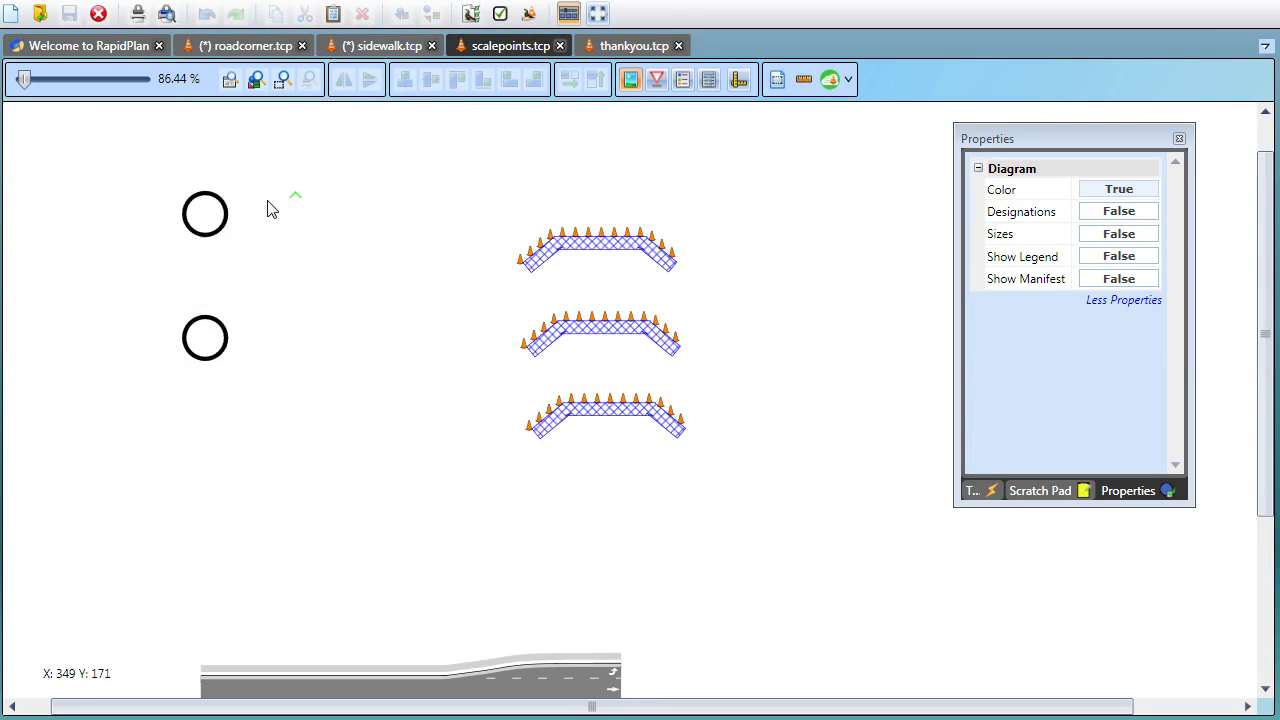
{"action": "left_click_drag", "start_coordinate": [178, 273], "coordinate": [211, 313]}
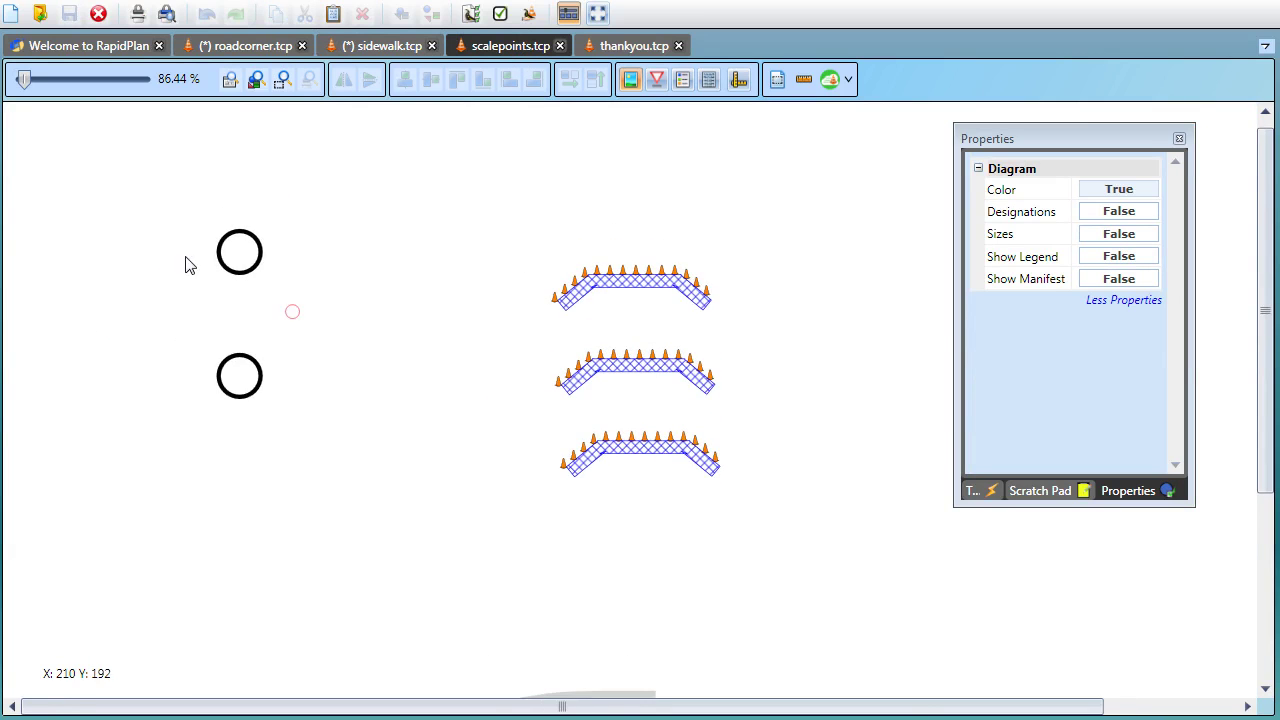
{"action": "scroll", "coordinate": [169, 263], "scroll_direction": "up", "scroll_amount": 4, "text": "ctrl"}
{"action": "scroll", "coordinate": [214, 318], "scroll_direction": "up", "scroll_amount": 2, "text": "ctrl"}
{"action": "scroll", "coordinate": [214, 318], "scroll_direction": "up", "scroll_amount": 4, "text": "ctrl"}
{"action": "left_click_drag", "start_coordinate": [296, 322], "coordinate": [305, 358]}
{"action": "left_click", "coordinate": [303, 350]}
{"action": "left_click", "coordinate": [314, 289]}
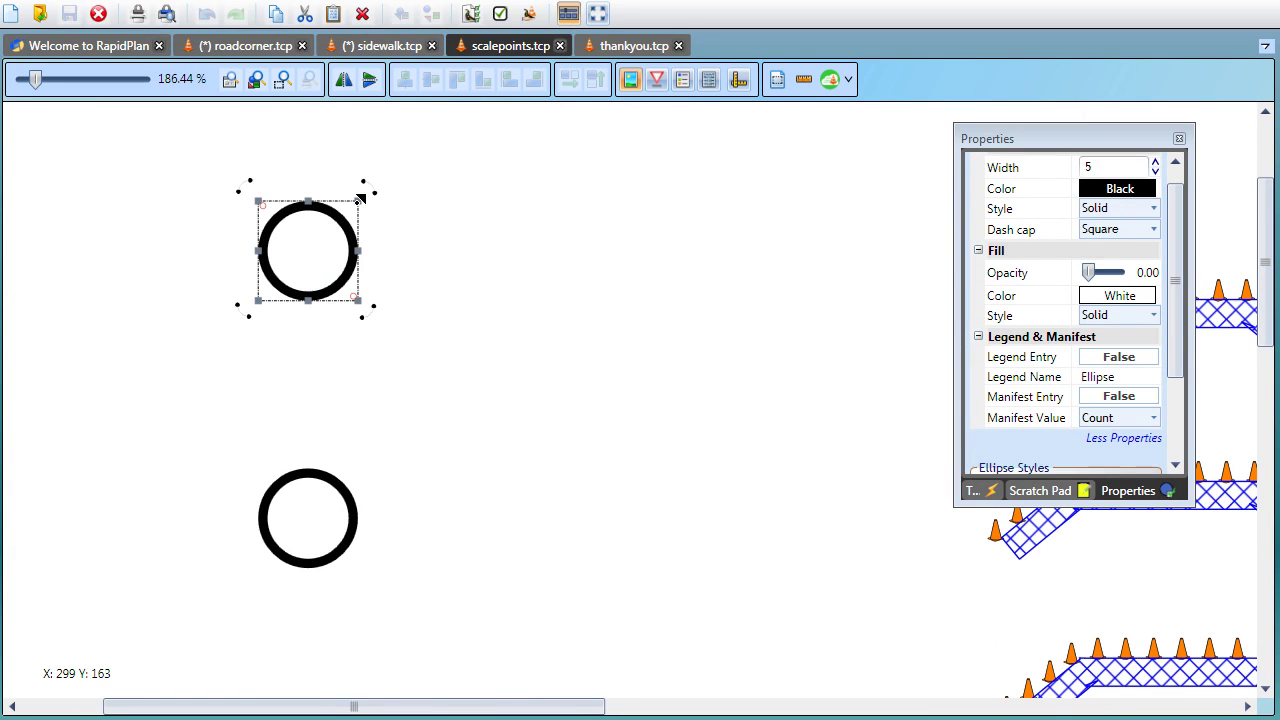
{"action": "left_click_drag", "start_coordinate": [358, 200], "coordinate": [686, 196]}
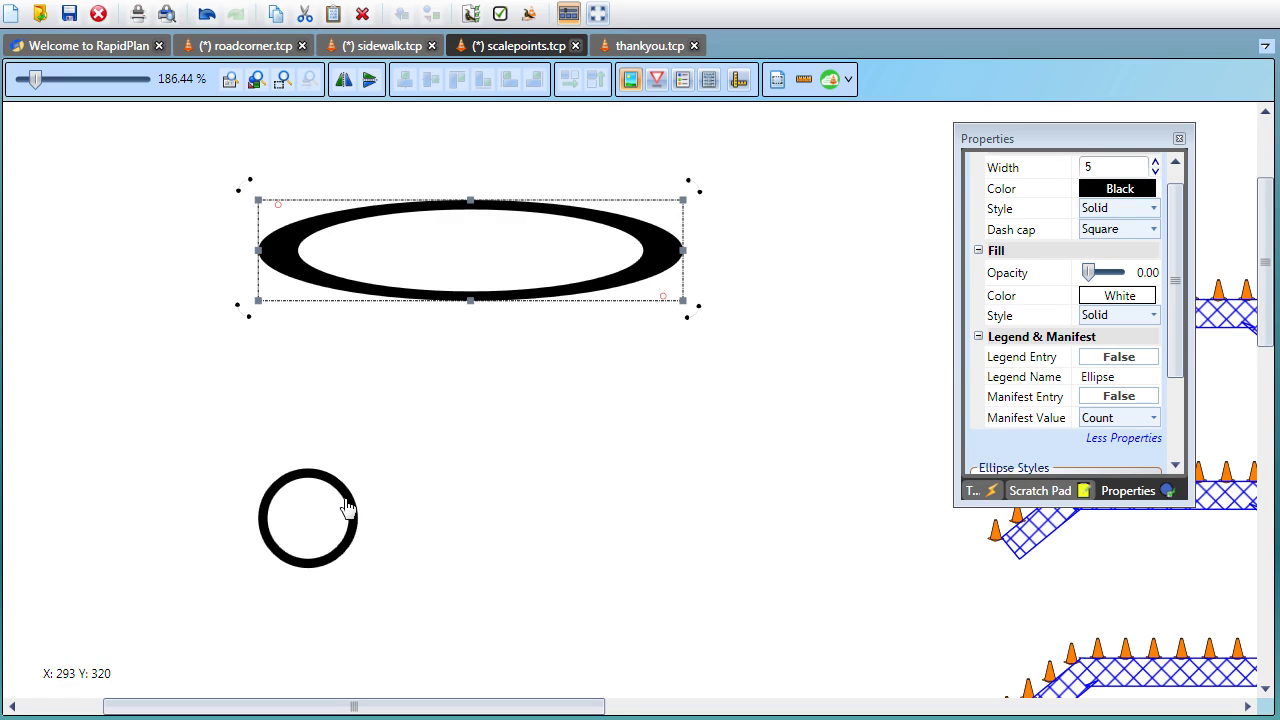
Select the lower circle and drag its top-right handle to stretch it into a flat ellipse.
{"action": "left_click", "coordinate": [325, 435]}
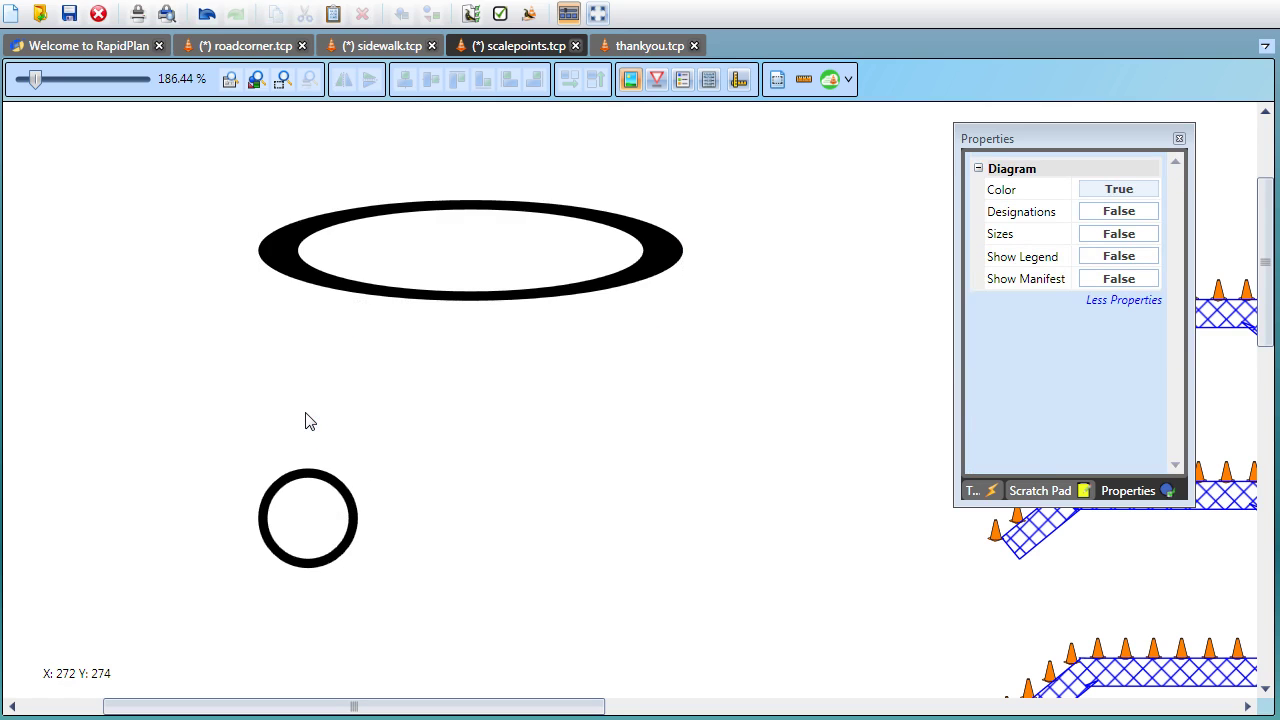
{"action": "left_click", "coordinate": [302, 523]}
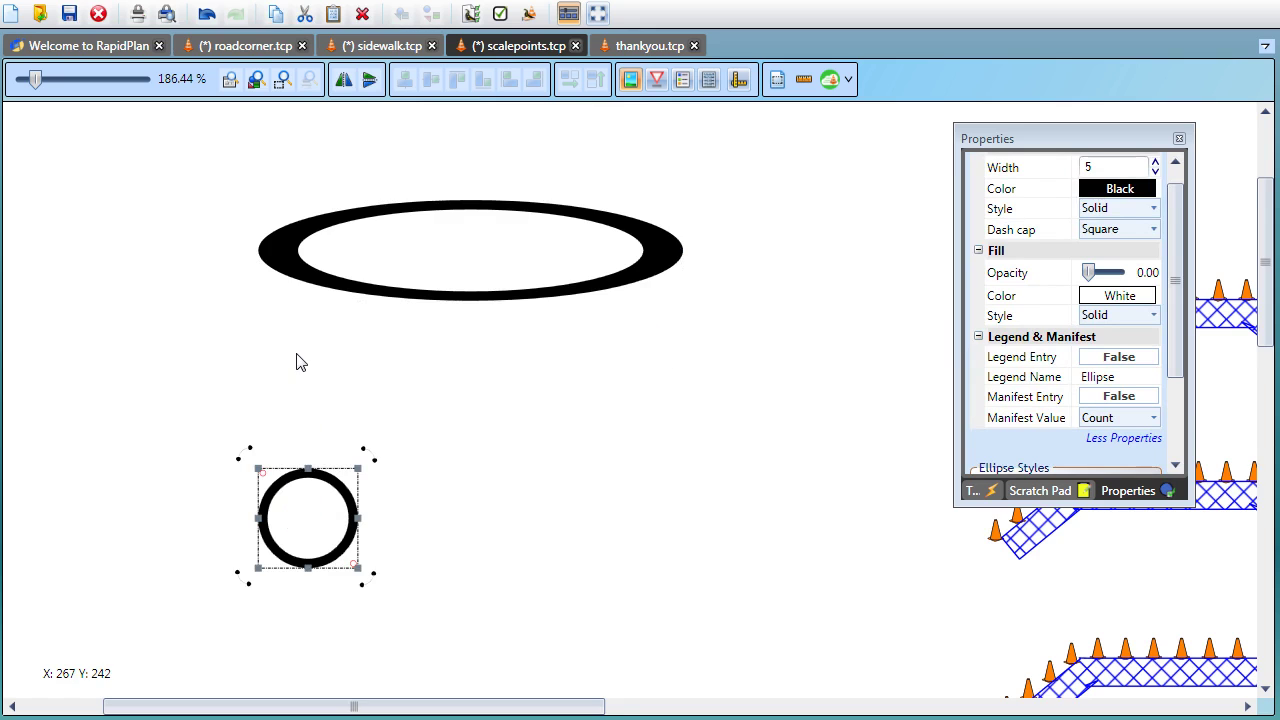
{"action": "scroll", "coordinate": [297, 362], "scroll_direction": "down", "scroll_amount": 1}
{"action": "scroll", "coordinate": [300, 360], "scroll_direction": "down", "scroll_amount": 1}
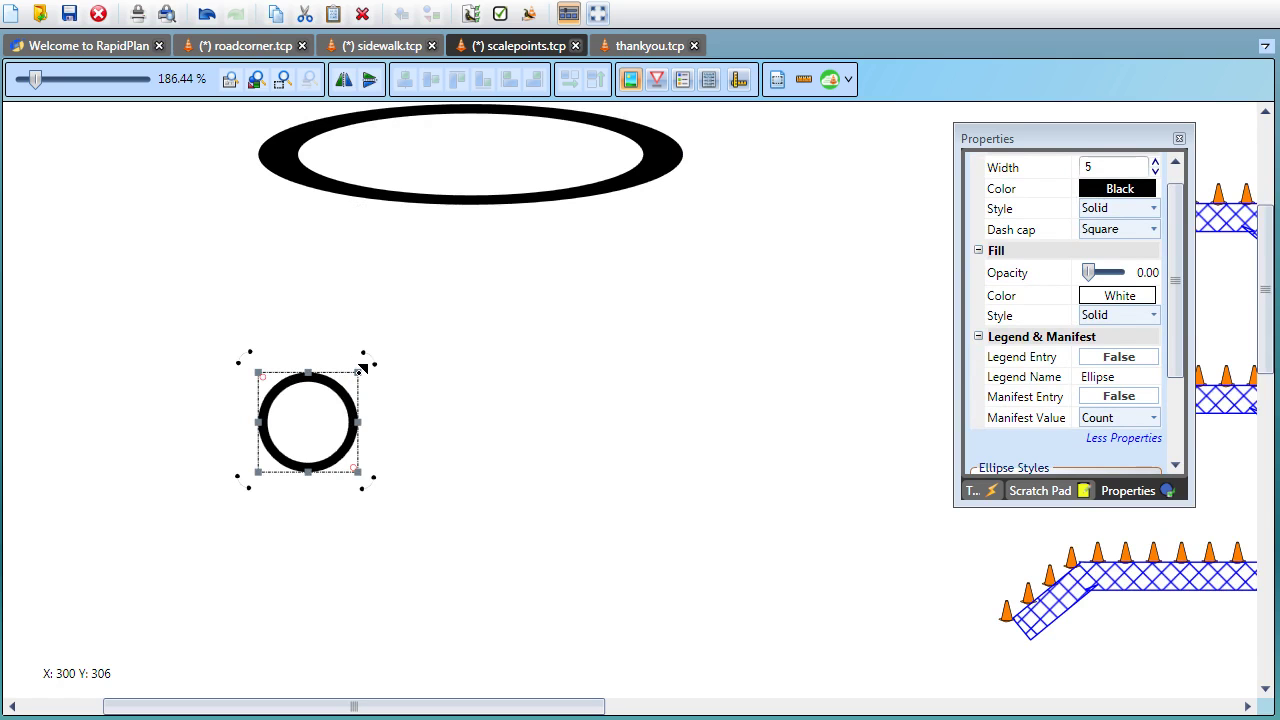
{"action": "left_click_drag", "start_coordinate": [359, 372], "coordinate": [634, 348]}
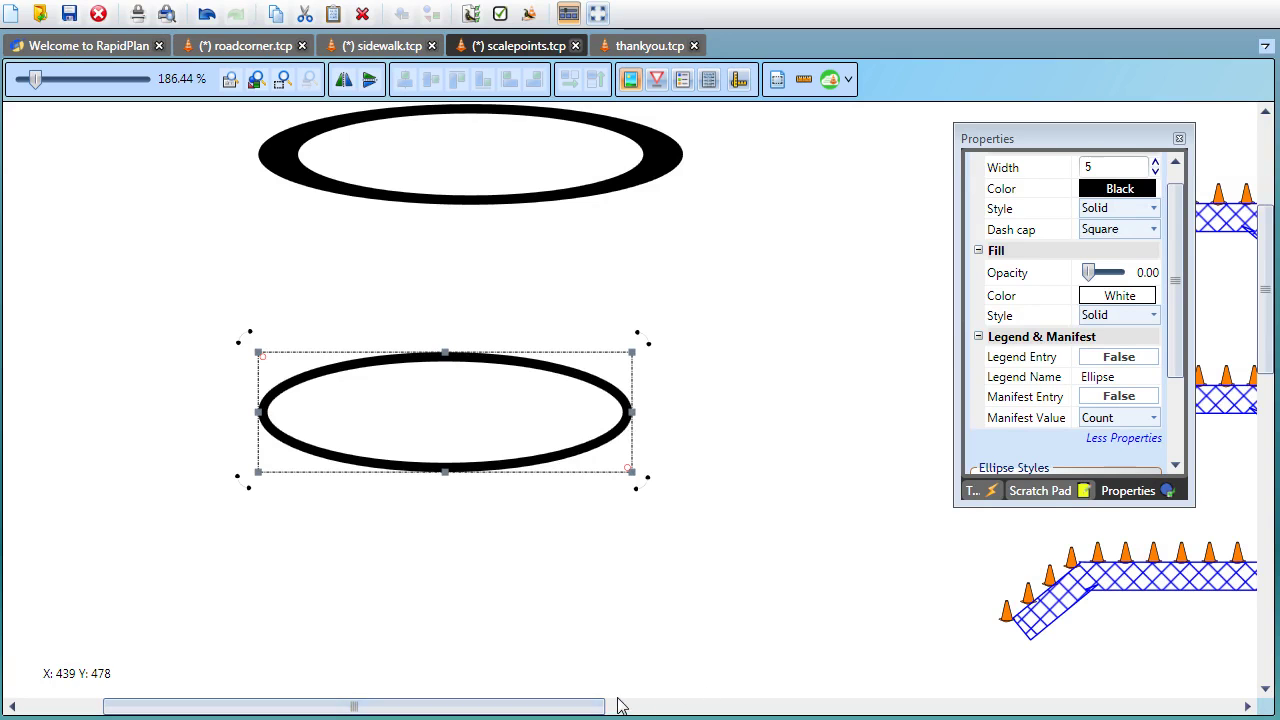
Make the lower ellipse slightly wider and flatter, then scroll right to the three cone-lined buffers.
{"action": "left_click", "coordinate": [588, 708]}
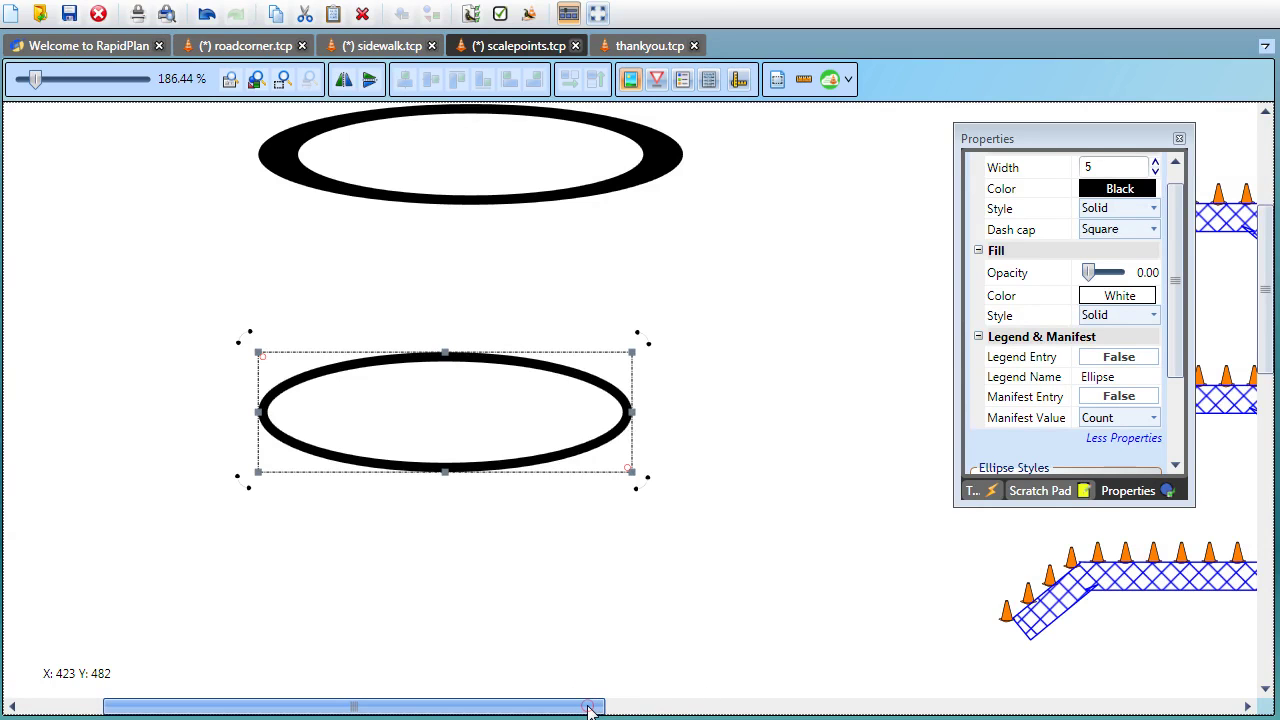
{"action": "left_click_drag", "start_coordinate": [588, 708], "coordinate": [680, 709]}
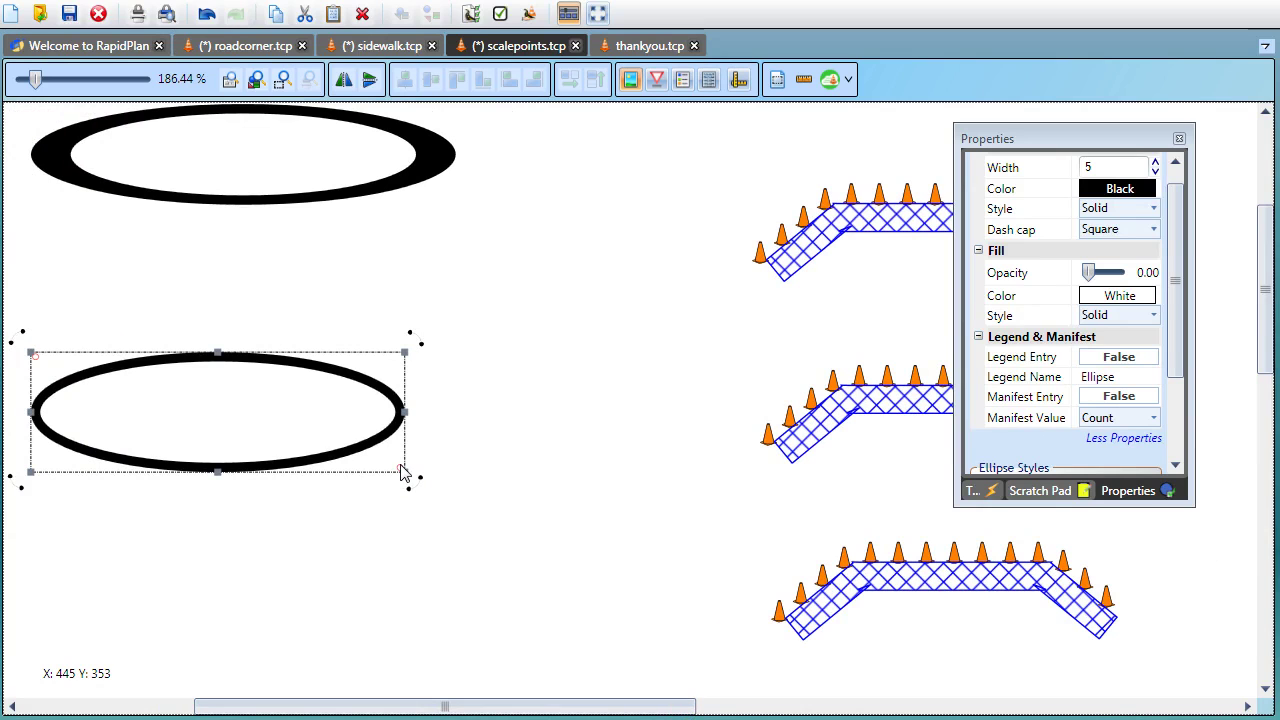
{"action": "mouse_move", "coordinate": [398, 467]}
{"action": "left_mouse_down"}
{"action": "mouse_move", "coordinate": [380, 563]}
{"action": "mouse_move", "coordinate": [386, 491]}
{"action": "mouse_move", "coordinate": [363, 514]}
{"action": "mouse_move", "coordinate": [421, 458]}
{"action": "left_mouse_up"}
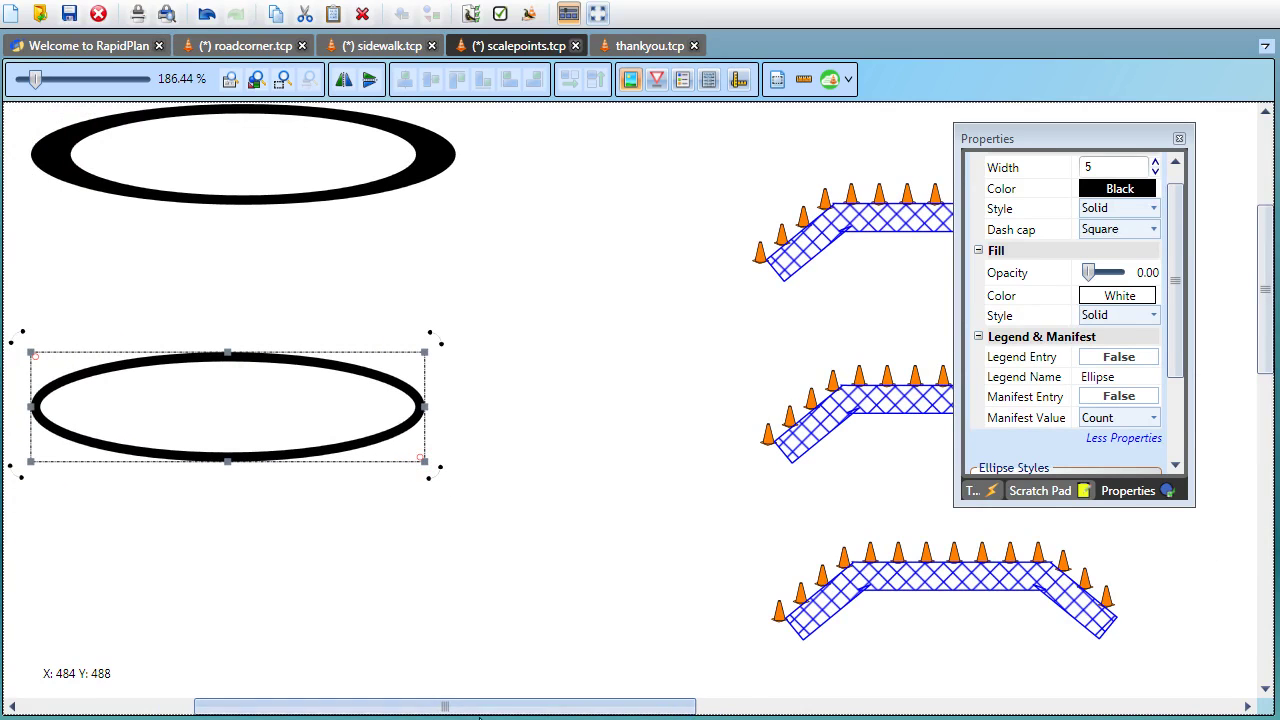
{"action": "left_click_drag", "start_coordinate": [482, 712], "coordinate": [617, 705]}
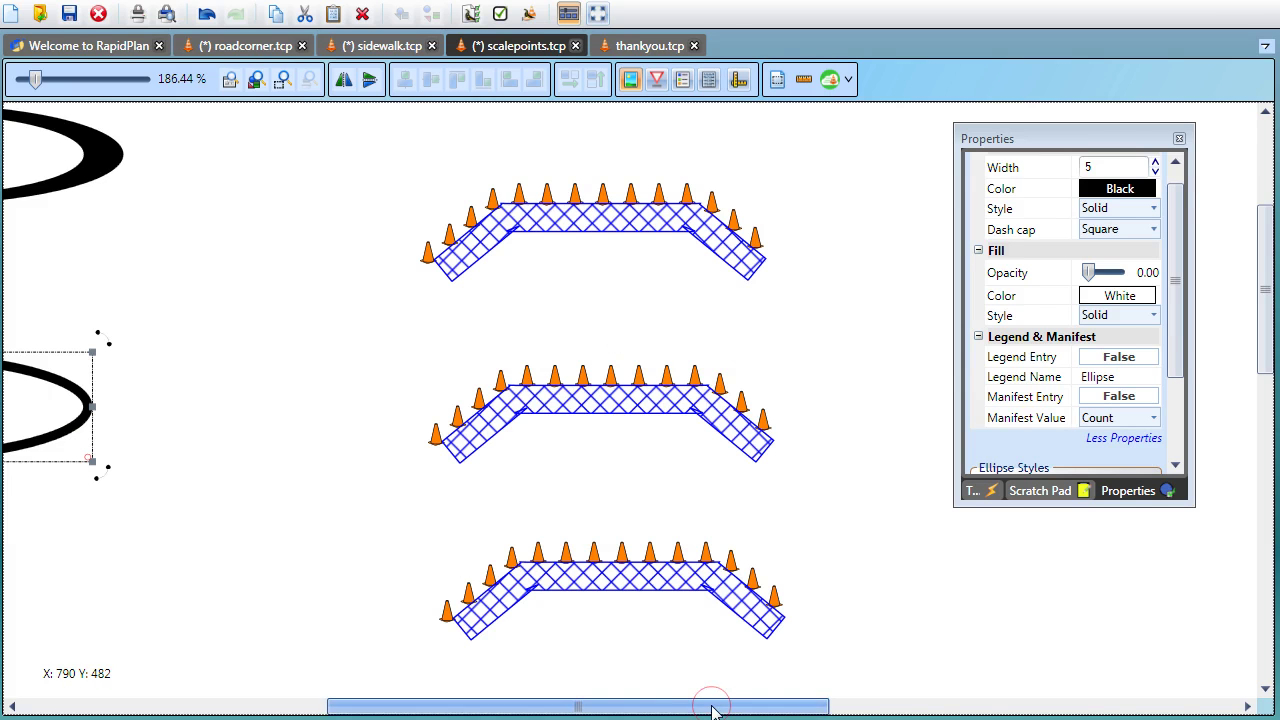
{"action": "left_click_drag", "start_coordinate": [714, 704], "coordinate": [786, 702]}
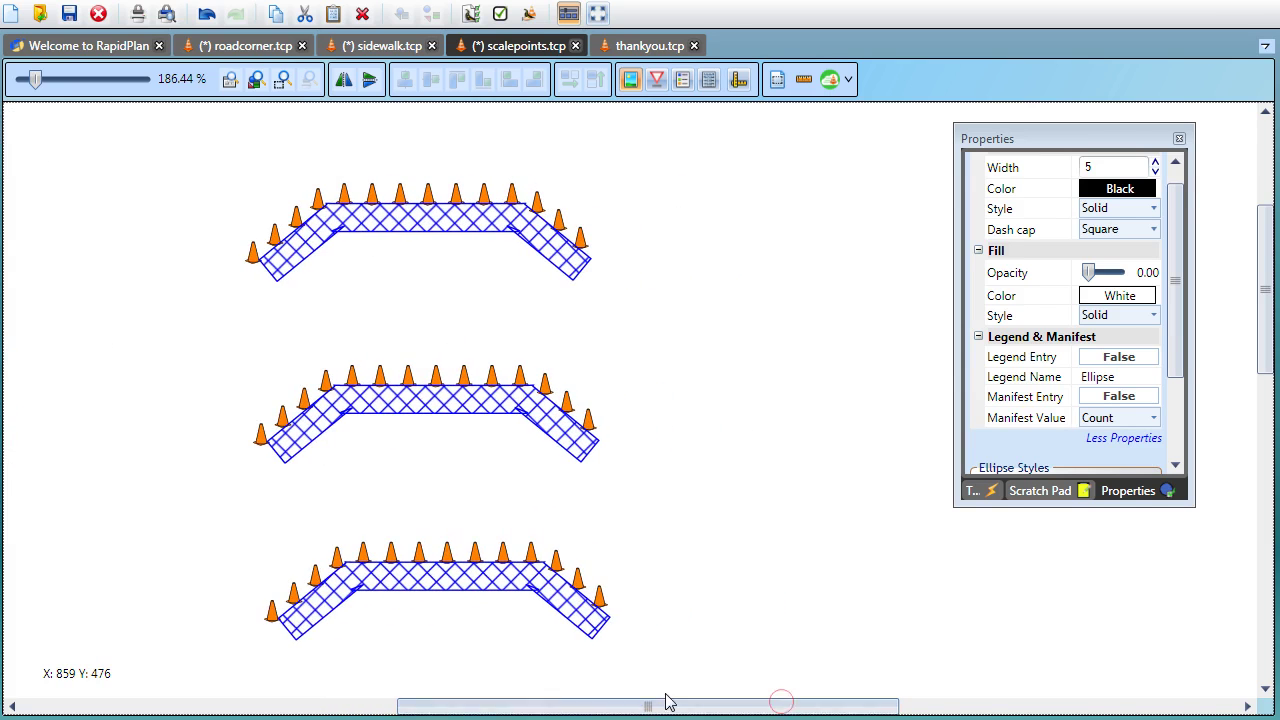
{"action": "left_click_drag", "start_coordinate": [644, 703], "coordinate": [713, 706]}
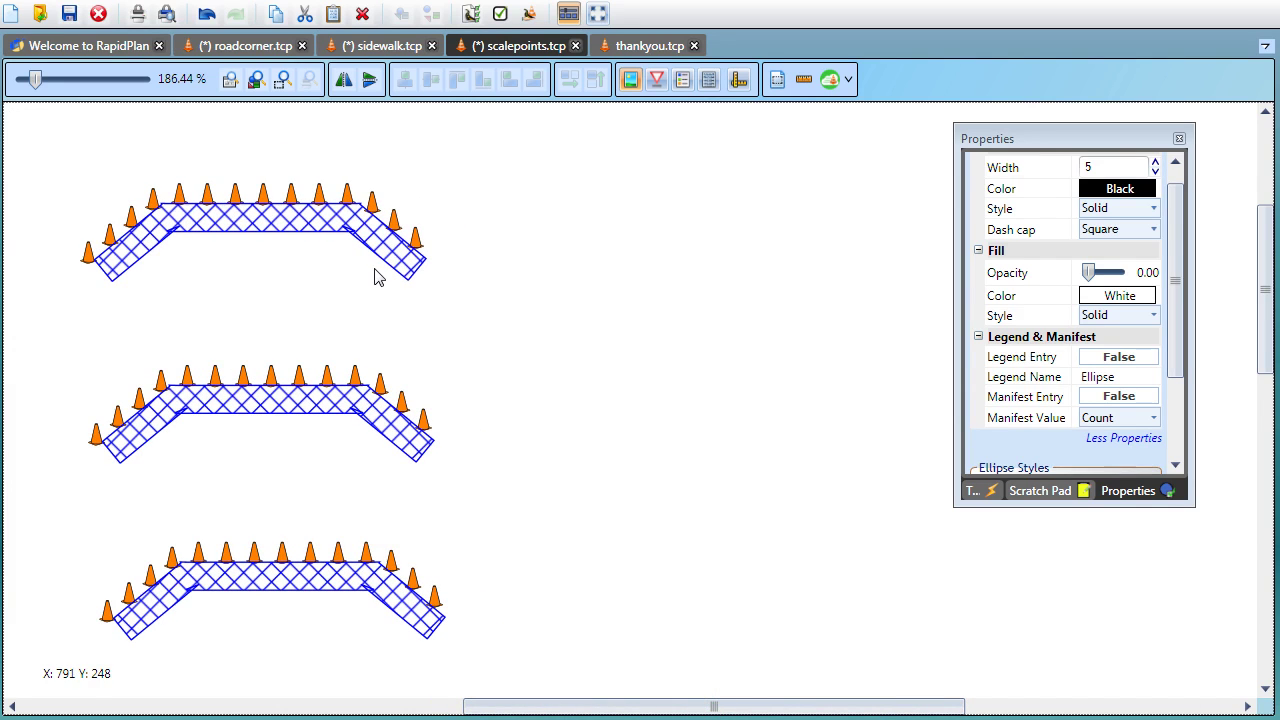
Drag the top cone buffer's right-middle handle to roughly double its width, spreading its 14 cones.
{"action": "left_click", "coordinate": [375, 260]}
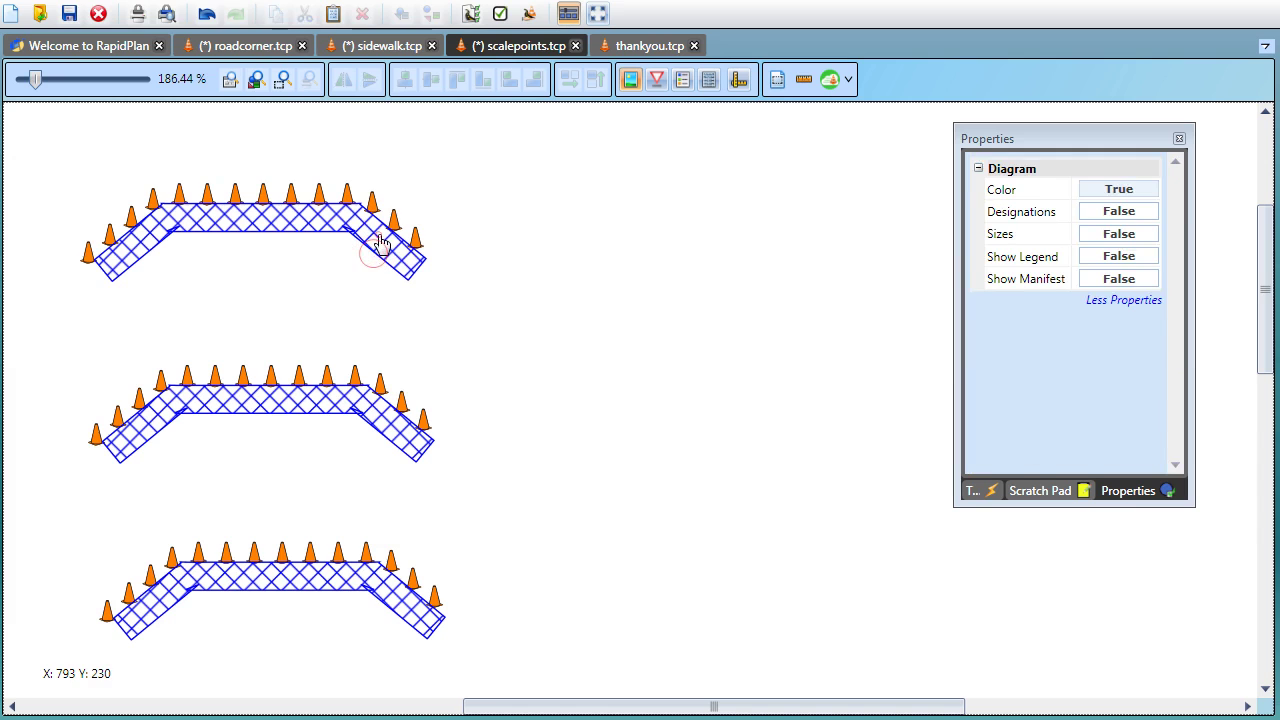
{"action": "left_click", "coordinate": [374, 244]}
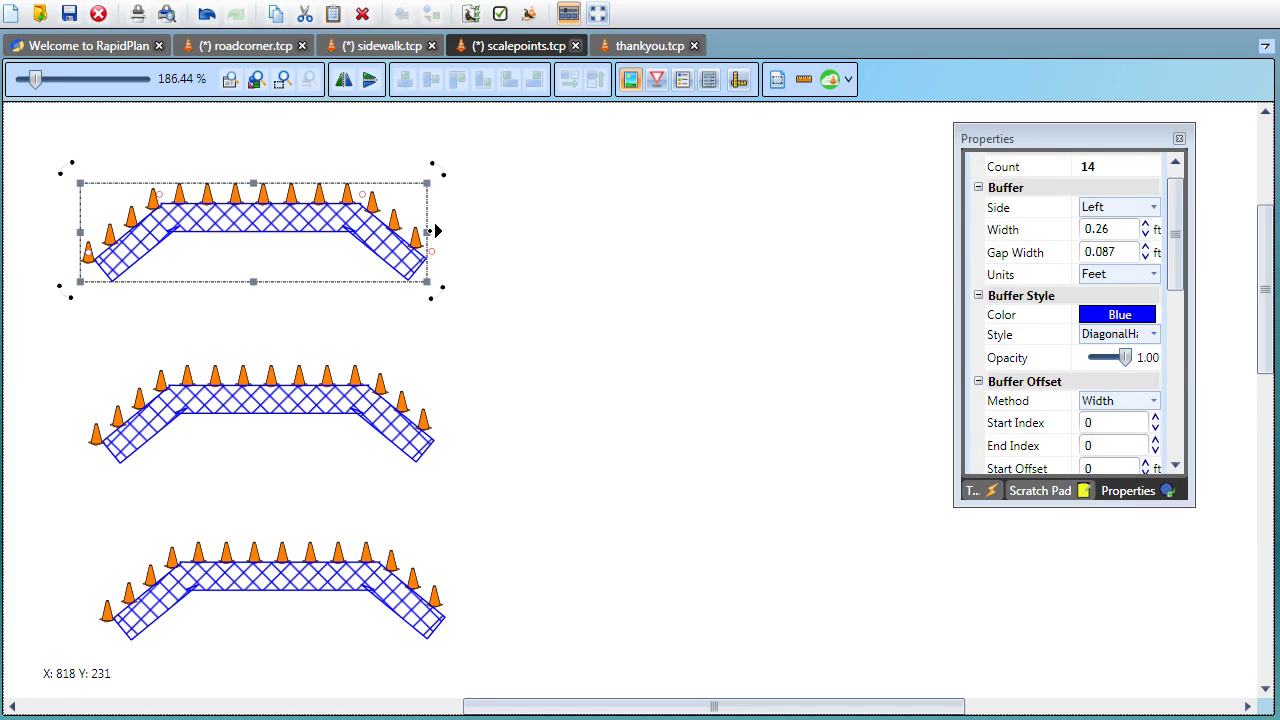
{"action": "left_click_drag", "start_coordinate": [436, 231], "coordinate": [845, 208]}
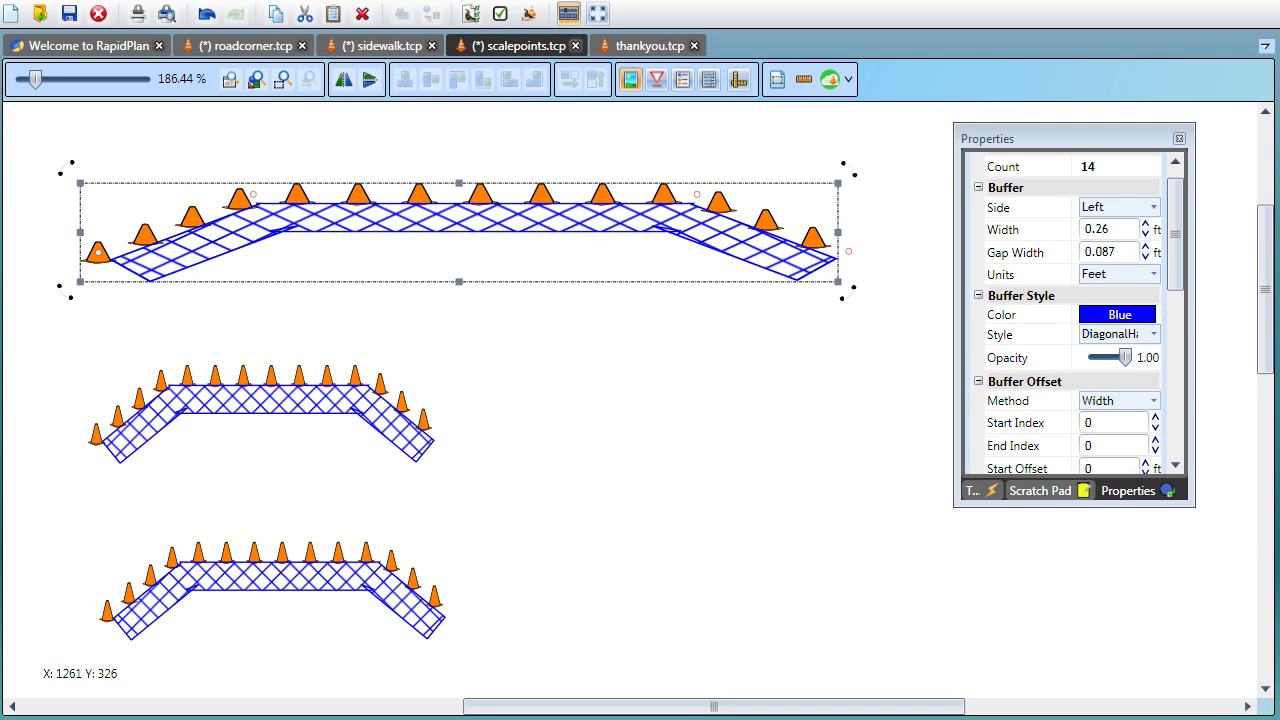
Widen the middle cone buffer to 29 cones with a straight top and symmetric sloped ends.
{"action": "left_click", "coordinate": [260, 412]}
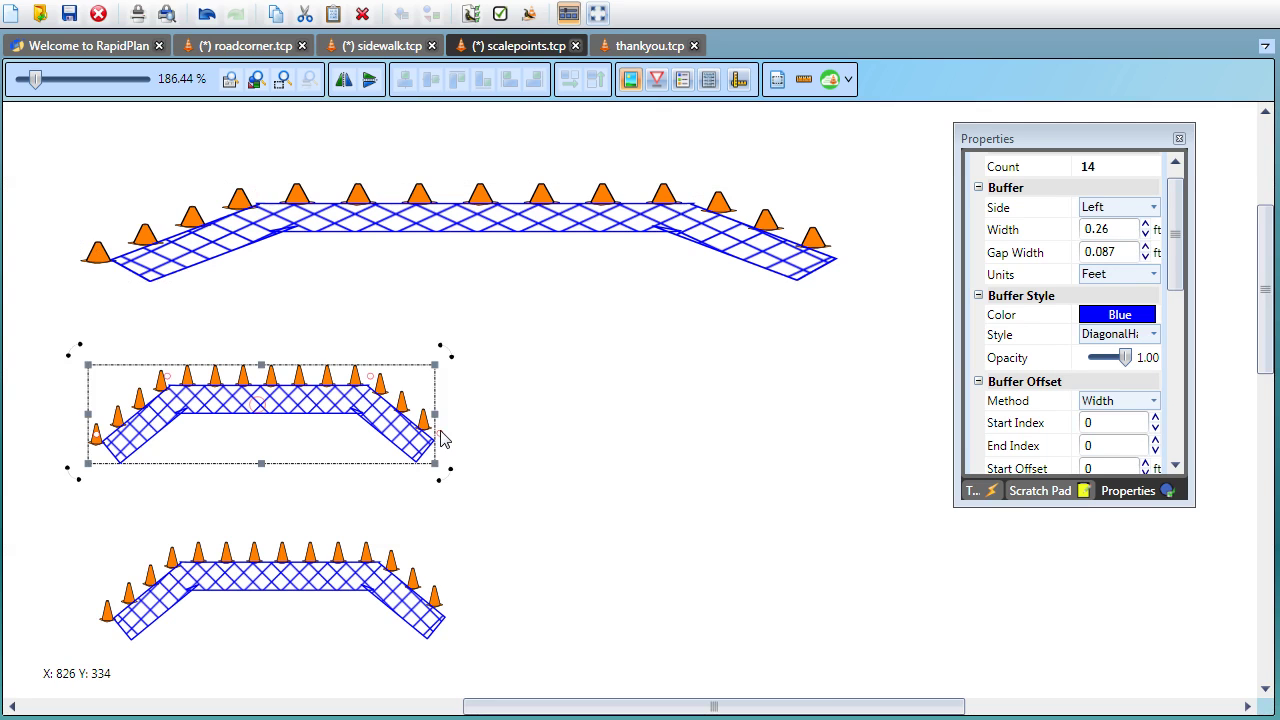
{"action": "left_click_drag", "start_coordinate": [443, 435], "coordinate": [857, 450]}
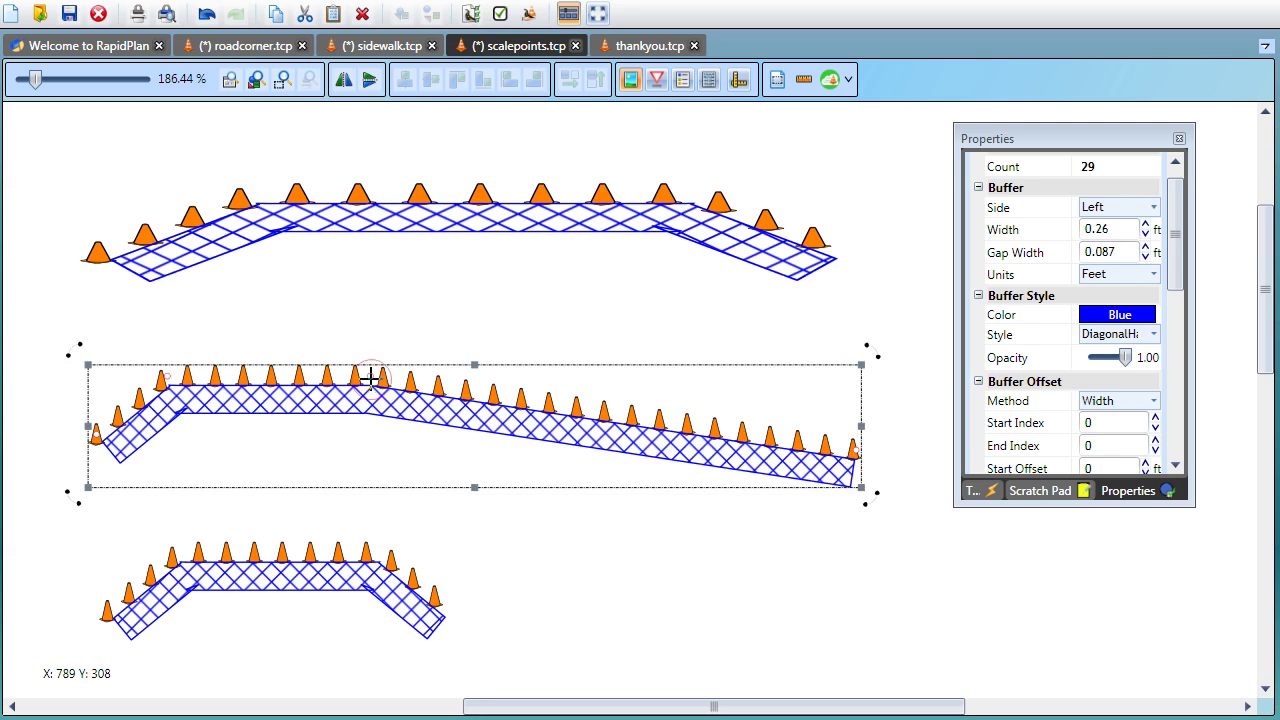
{"action": "left_click_drag", "start_coordinate": [371, 376], "coordinate": [748, 358]}
{"action": "left_click_drag", "start_coordinate": [165, 375], "coordinate": [265, 365]}
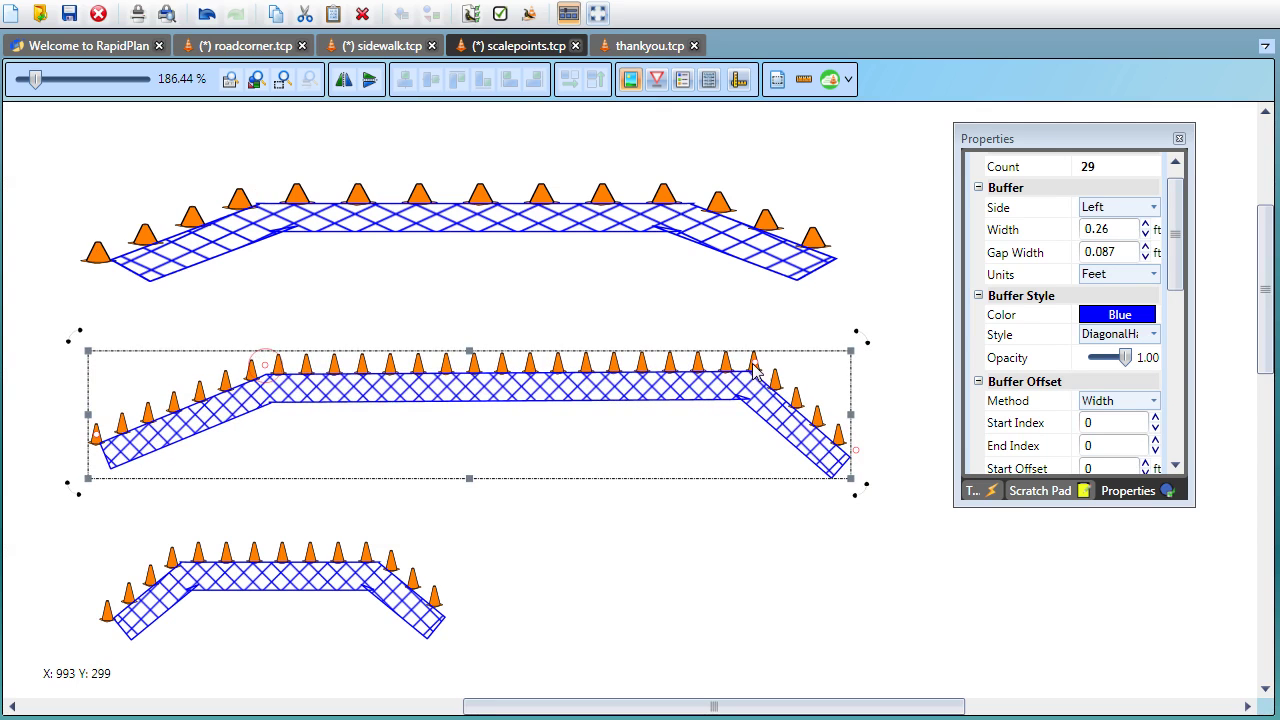
{"action": "left_click_drag", "start_coordinate": [756, 362], "coordinate": [680, 363]}
{"action": "left_click", "coordinate": [812, 549]}
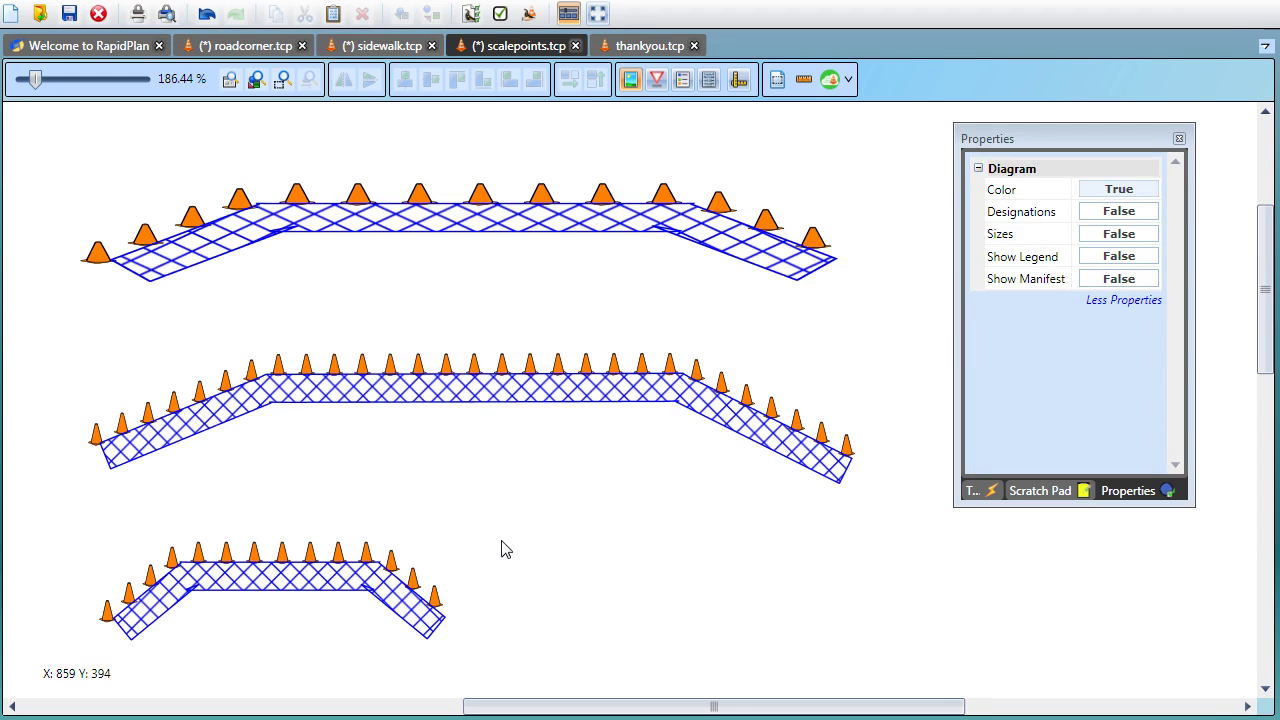
Stretch the bottom cone layout to the right so its hatched buffer holds 29 cones.
{"action": "left_click", "coordinate": [380, 585]}
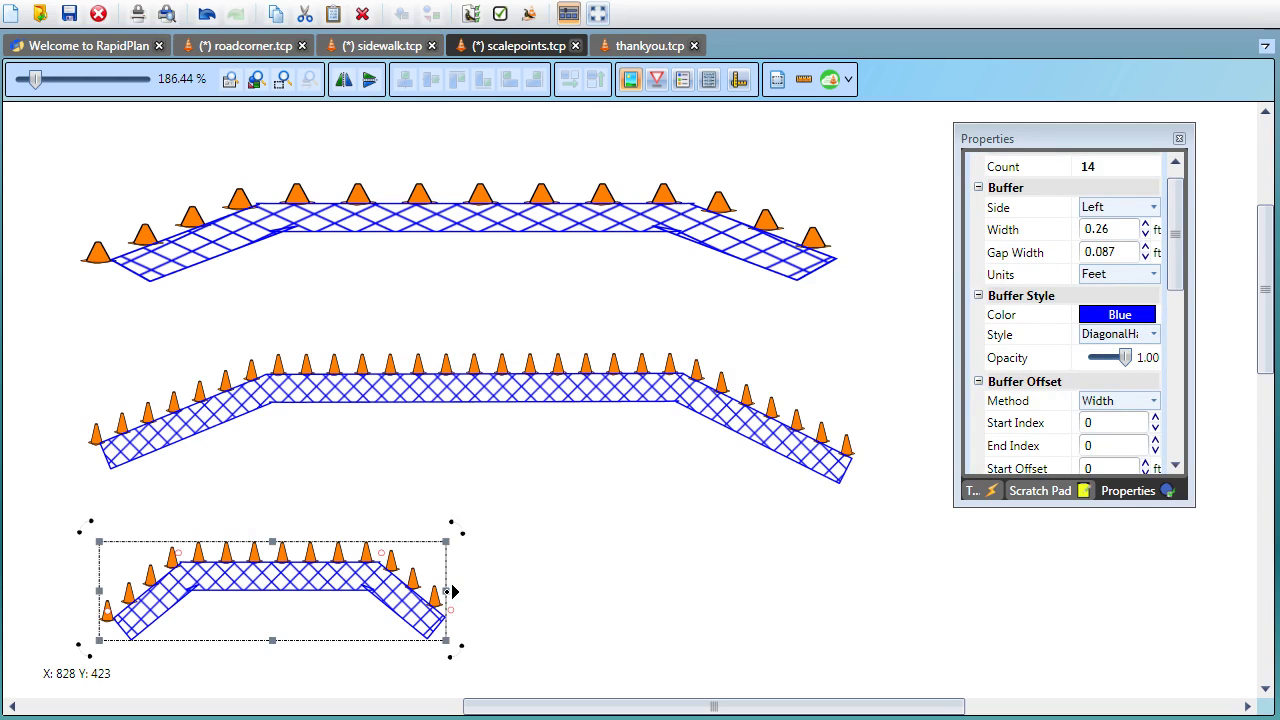
{"action": "left_click_drag", "start_coordinate": [447, 591], "coordinate": [874, 586]}
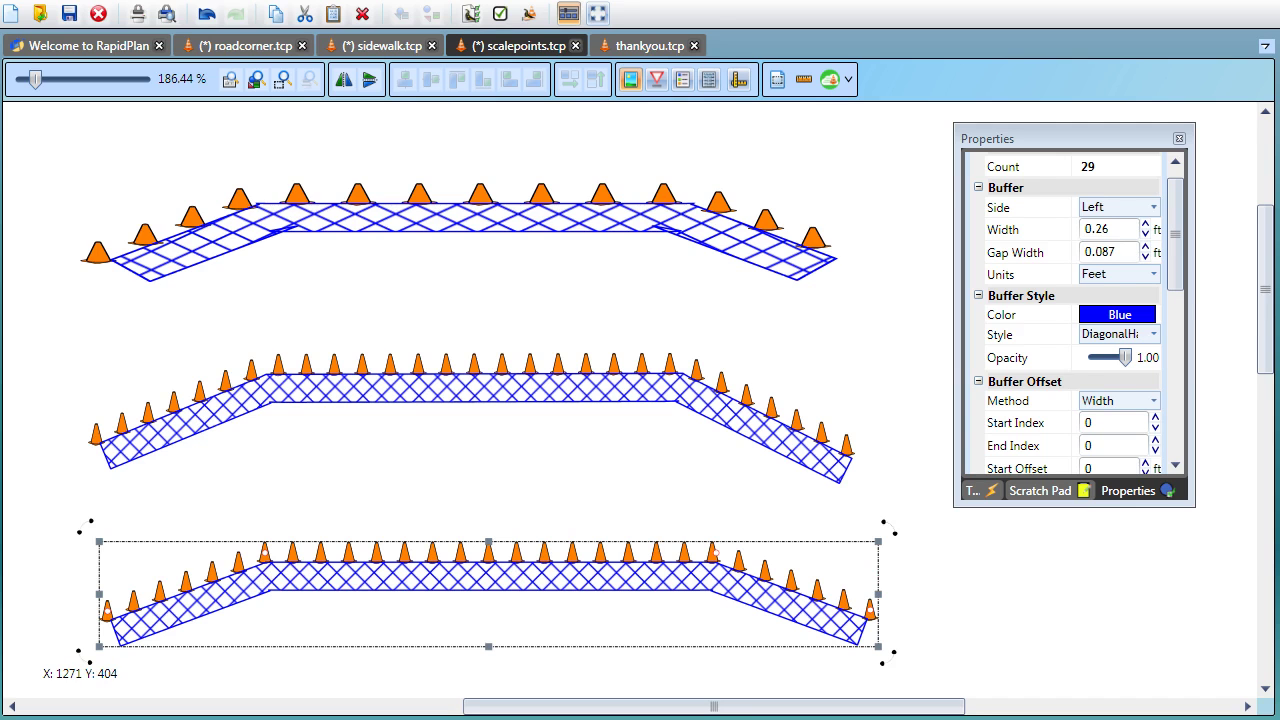
Bring the turn-lane road into close view and select its upper turn lane.
{"action": "left_click", "coordinate": [522, 450]}
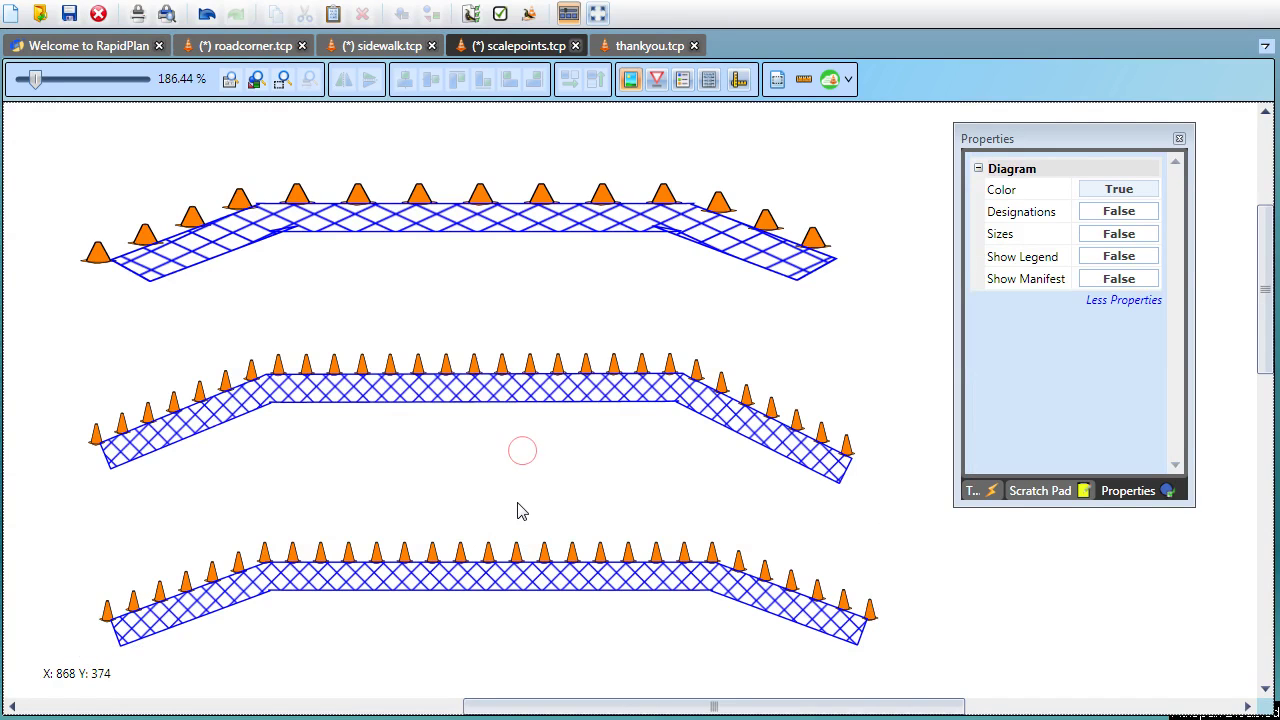
{"action": "scroll", "coordinate": [517, 506], "scroll_direction": "down", "scroll_amount": 5}
{"action": "scroll", "coordinate": [489, 603], "scroll_direction": "down", "scroll_amount": 4}
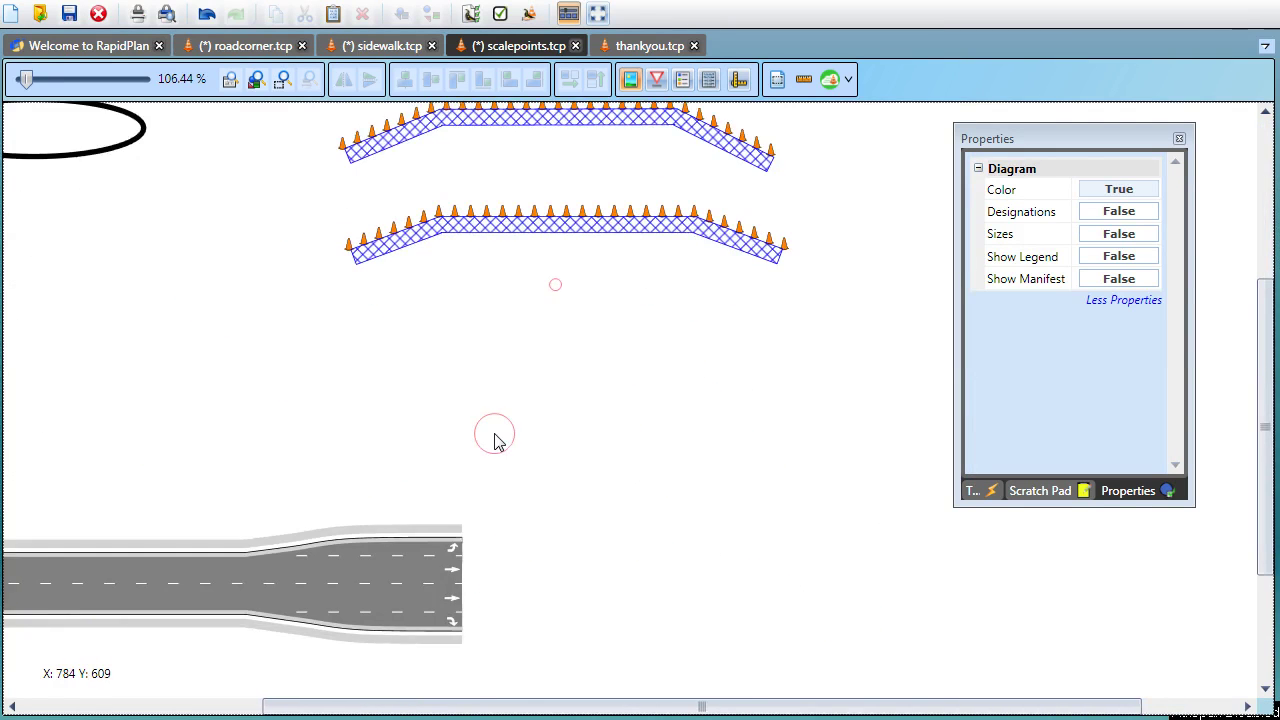
{"action": "scroll", "coordinate": [527, 412], "scroll_direction": "down", "scroll_amount": 3}
{"action": "scroll", "coordinate": [449, 506], "scroll_direction": "up", "scroll_amount": 6}
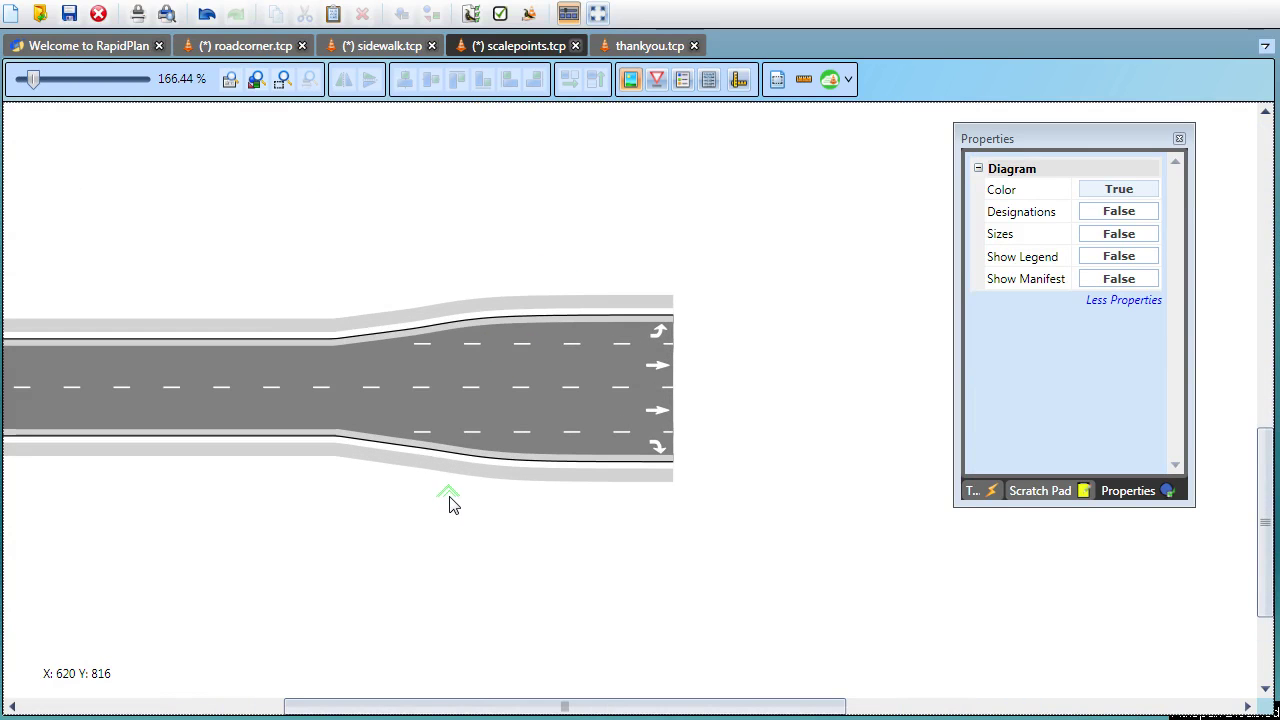
{"action": "middle_click_drag", "start_coordinate": [458, 517], "coordinate": [566, 517]}
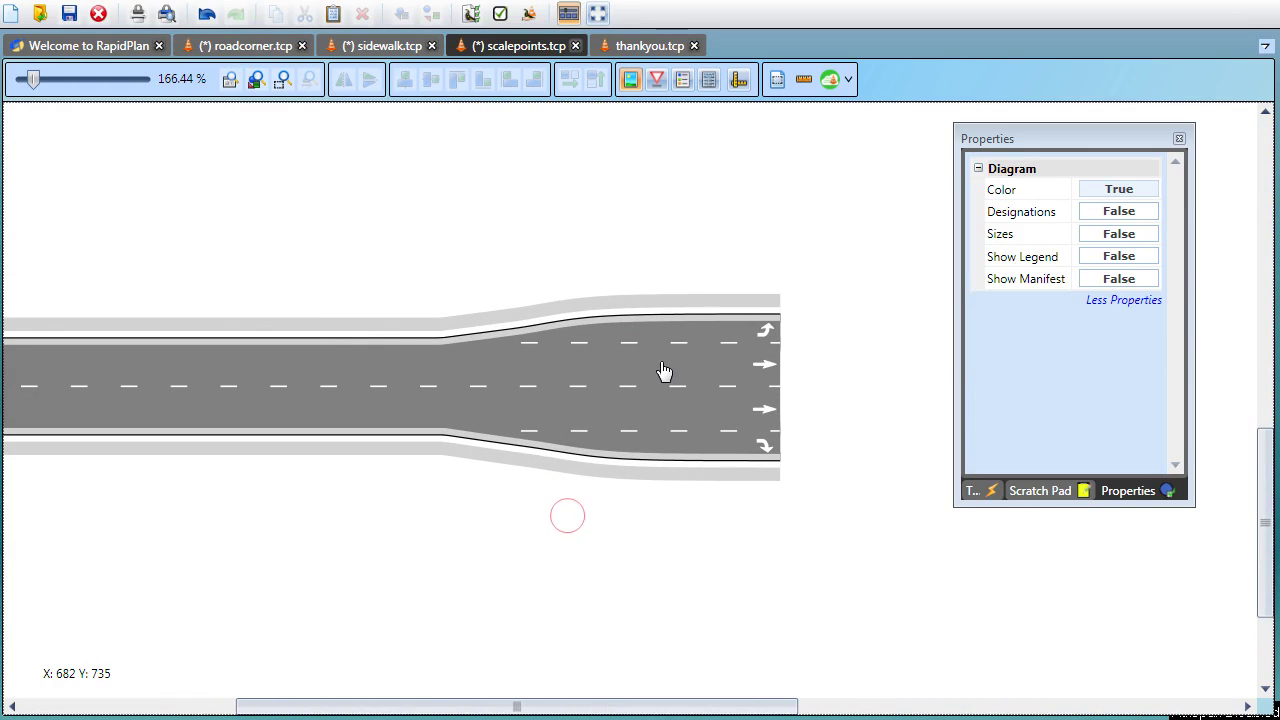
{"action": "scroll", "coordinate": [618, 382], "scroll_direction": "up", "scroll_amount": 1}
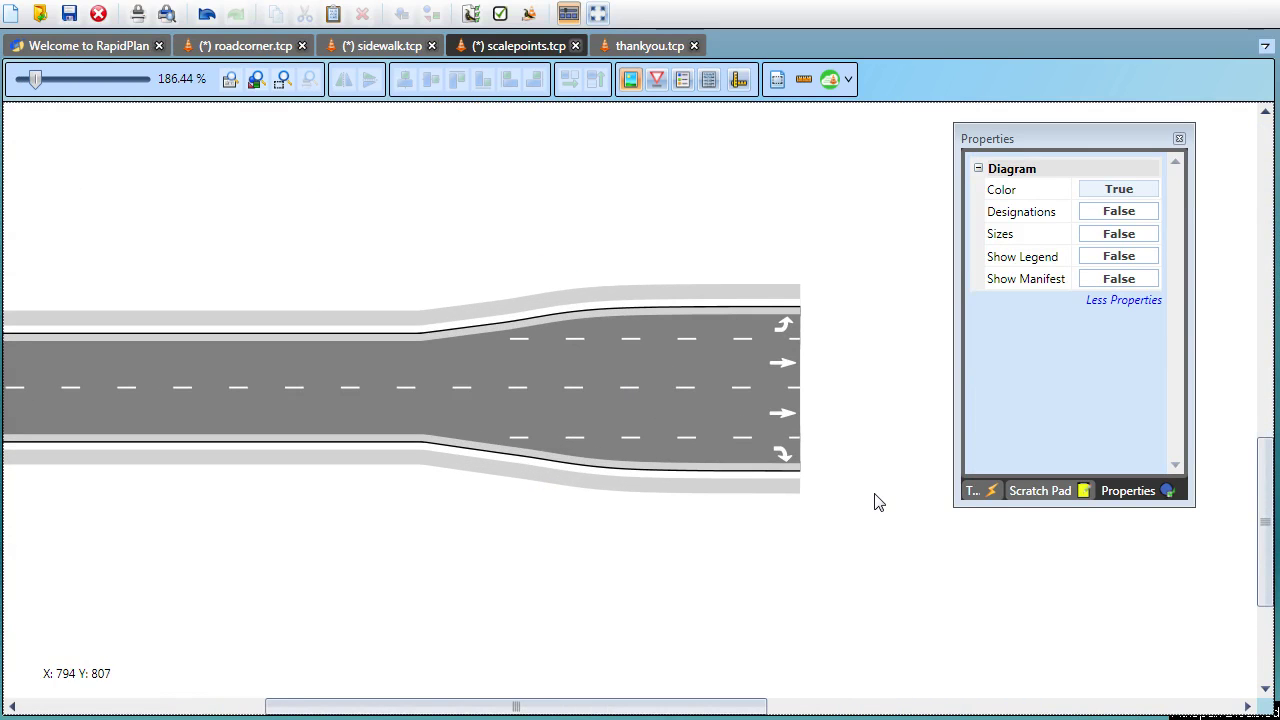
{"action": "scroll", "coordinate": [717, 318], "scroll_direction": "up", "scroll_amount": 2}
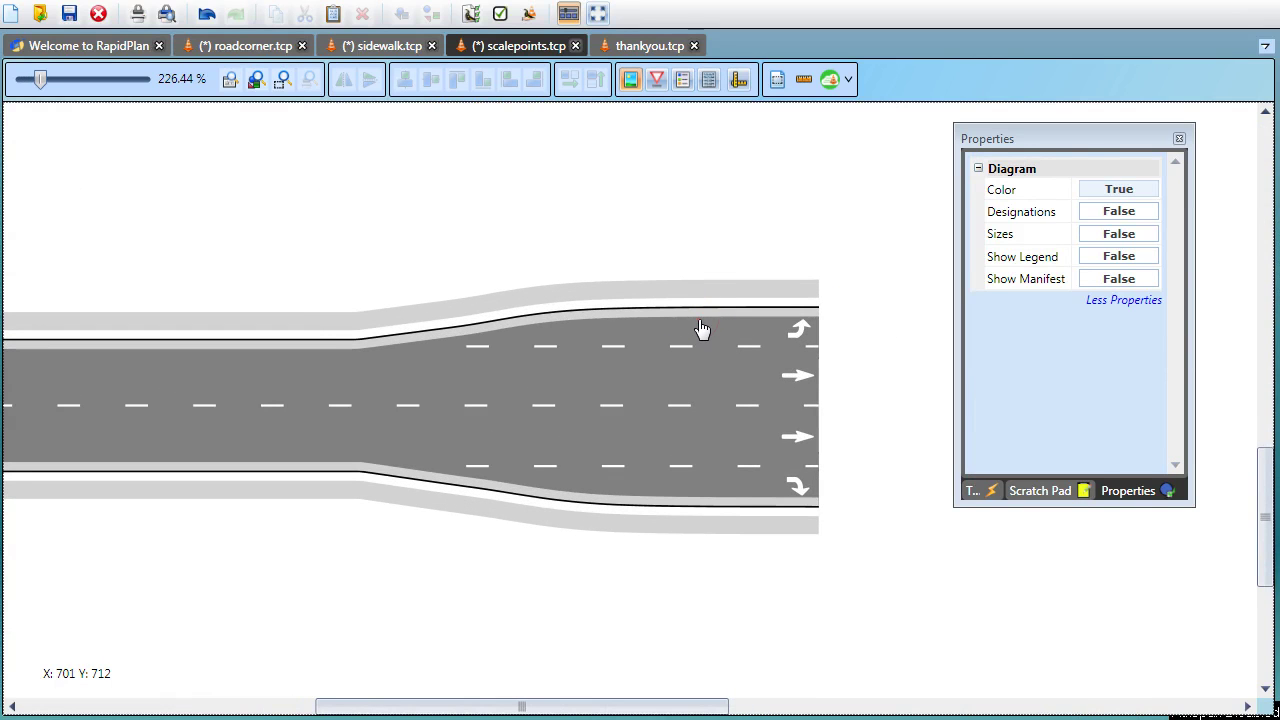
{"action": "left_click", "coordinate": [701, 330]}
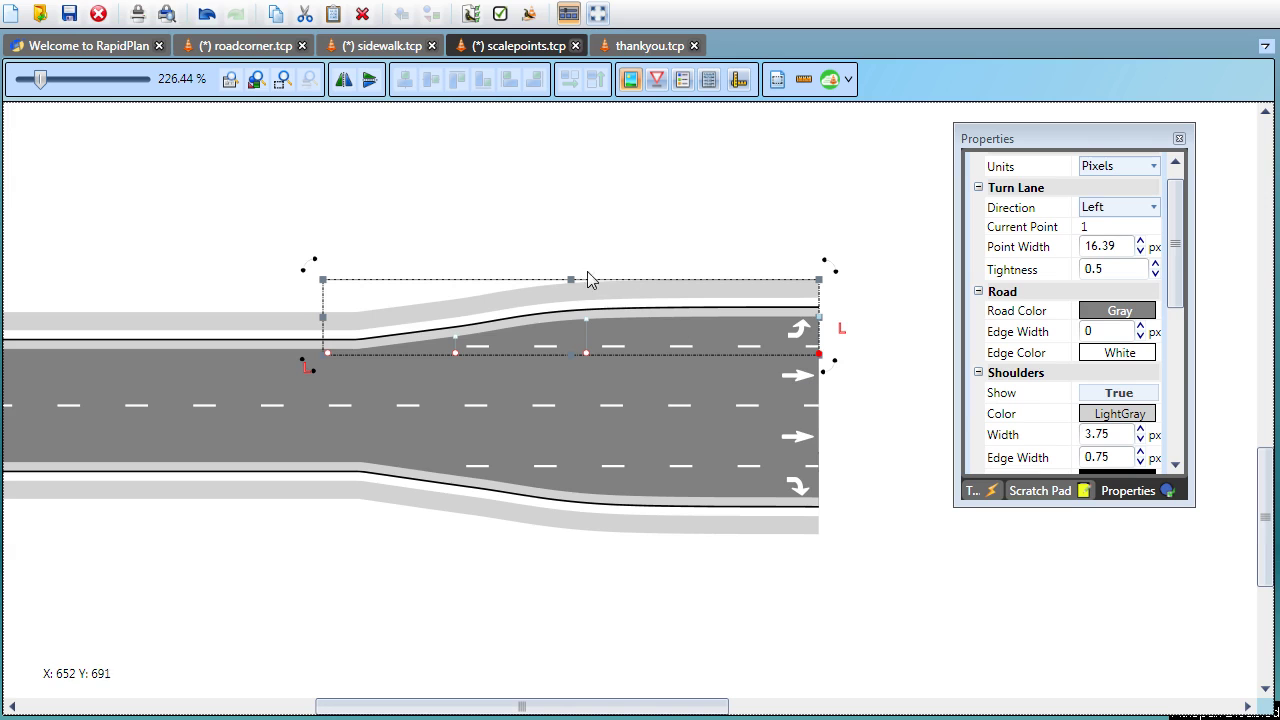
Raise the upper turn lane's taper for a wider, taller flare, then select the lower lane.
{"action": "left_click_drag", "start_coordinate": [573, 279], "coordinate": [578, 234]}
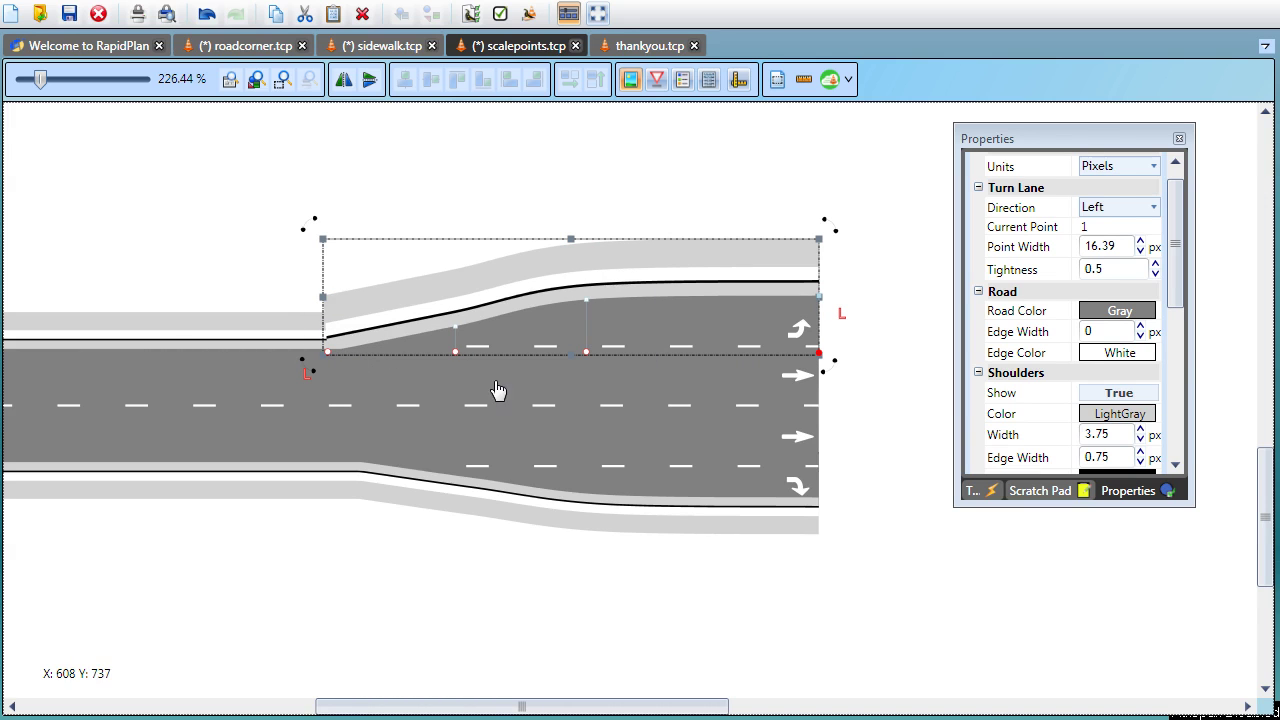
{"action": "left_click", "coordinate": [587, 486]}
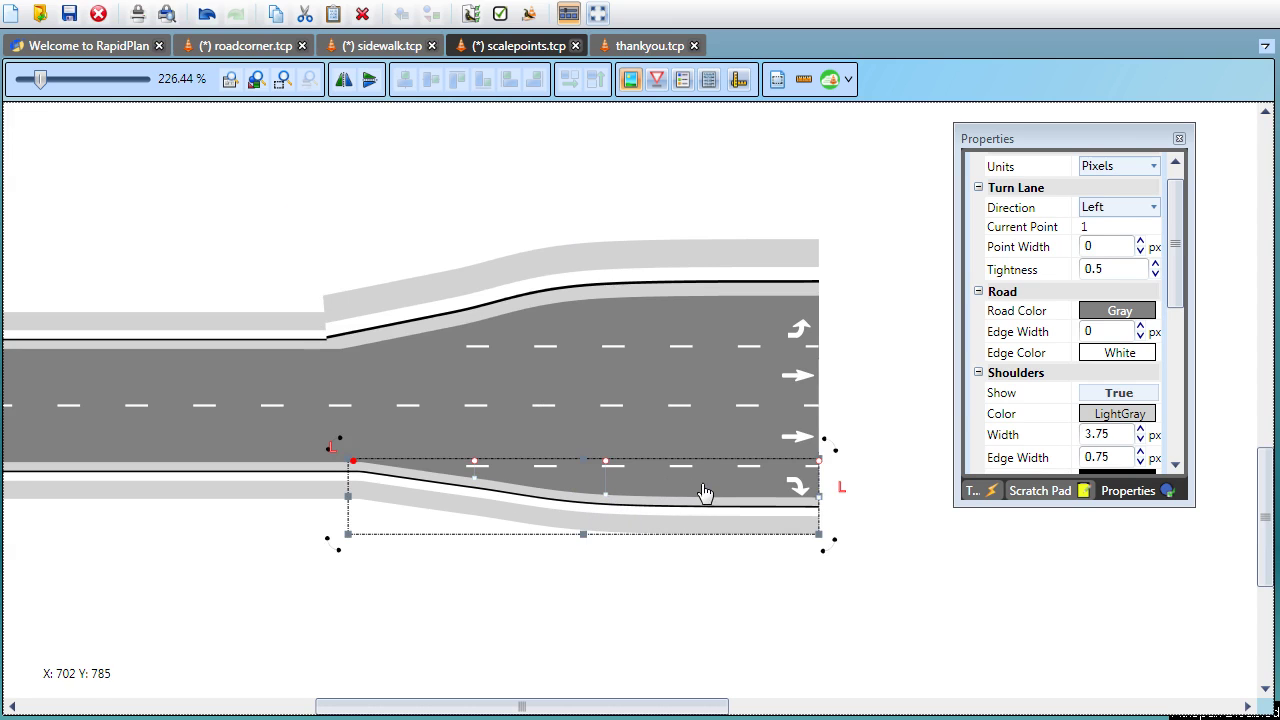
Pull the lower turn lane's taper downward to mirror the widened upper lane.
{"action": "scroll", "coordinate": [642, 583], "scroll_direction": "down", "scroll_amount": 2}
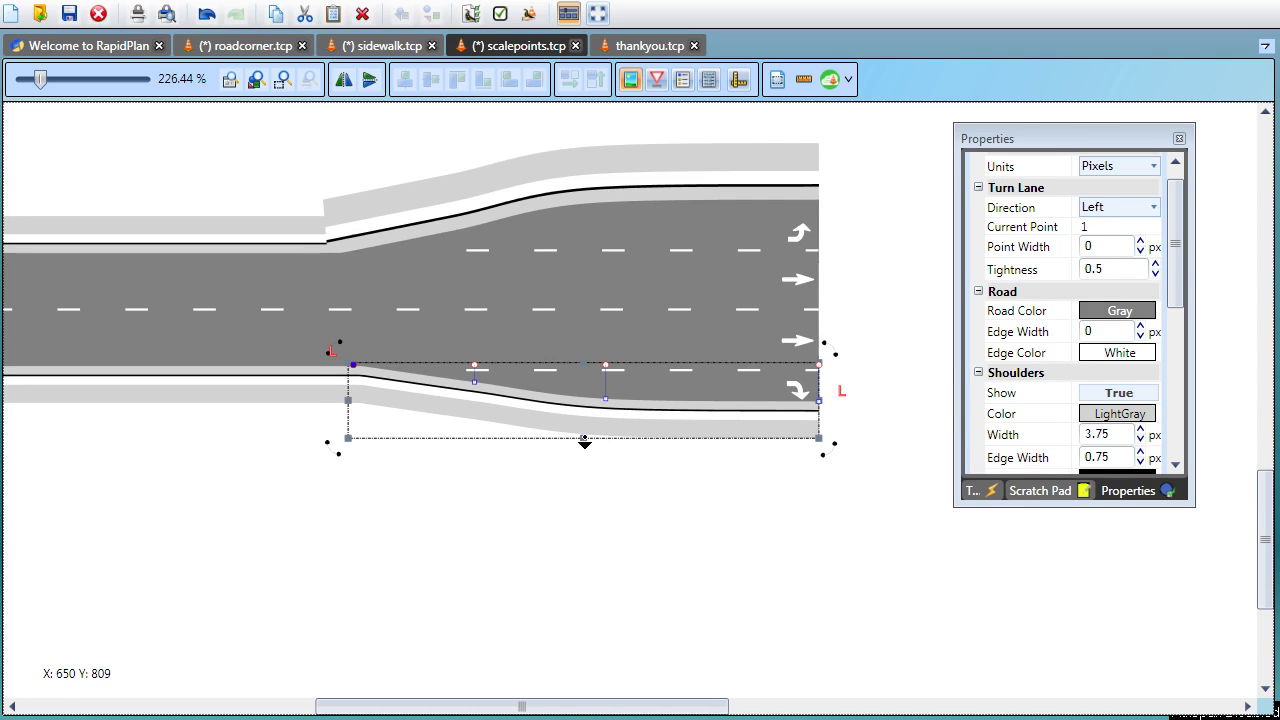
{"action": "left_click_drag", "start_coordinate": [584, 438], "coordinate": [585, 463]}
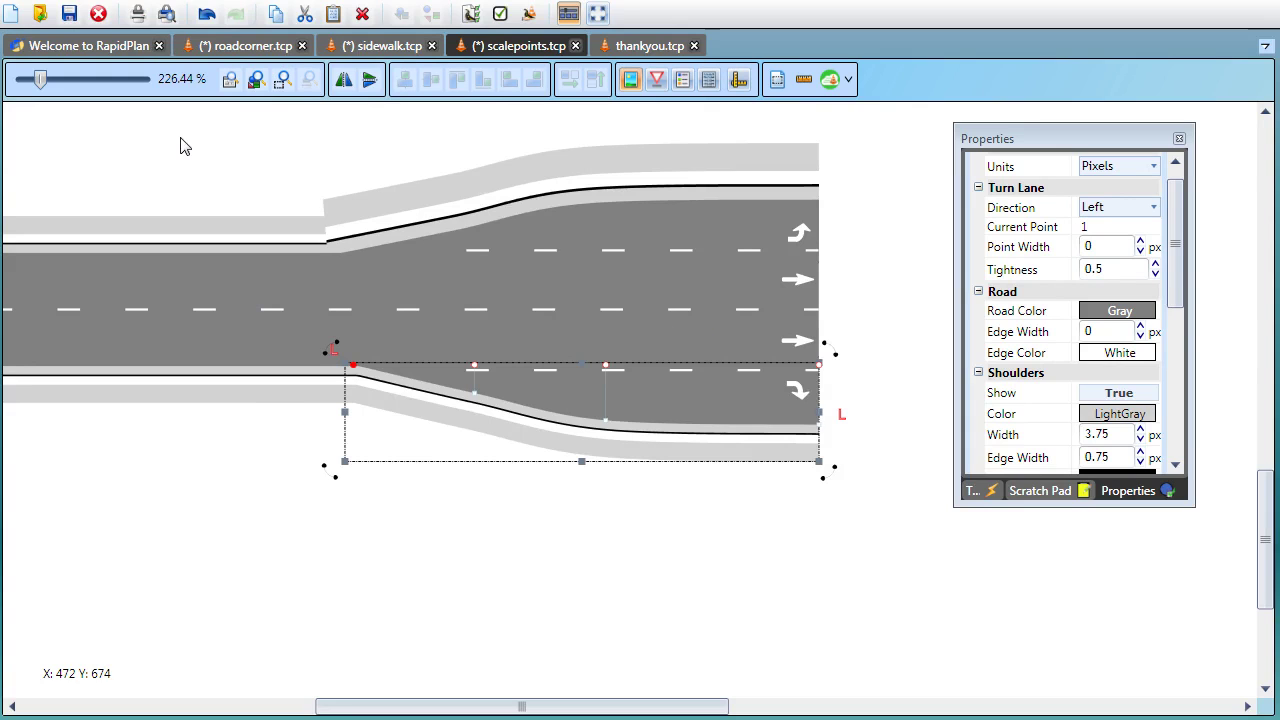
Open Print Options for the roadcorner.tcp plan with its ISOA4 page preview fully visible.
{"action": "left_click", "coordinate": [213, 45]}
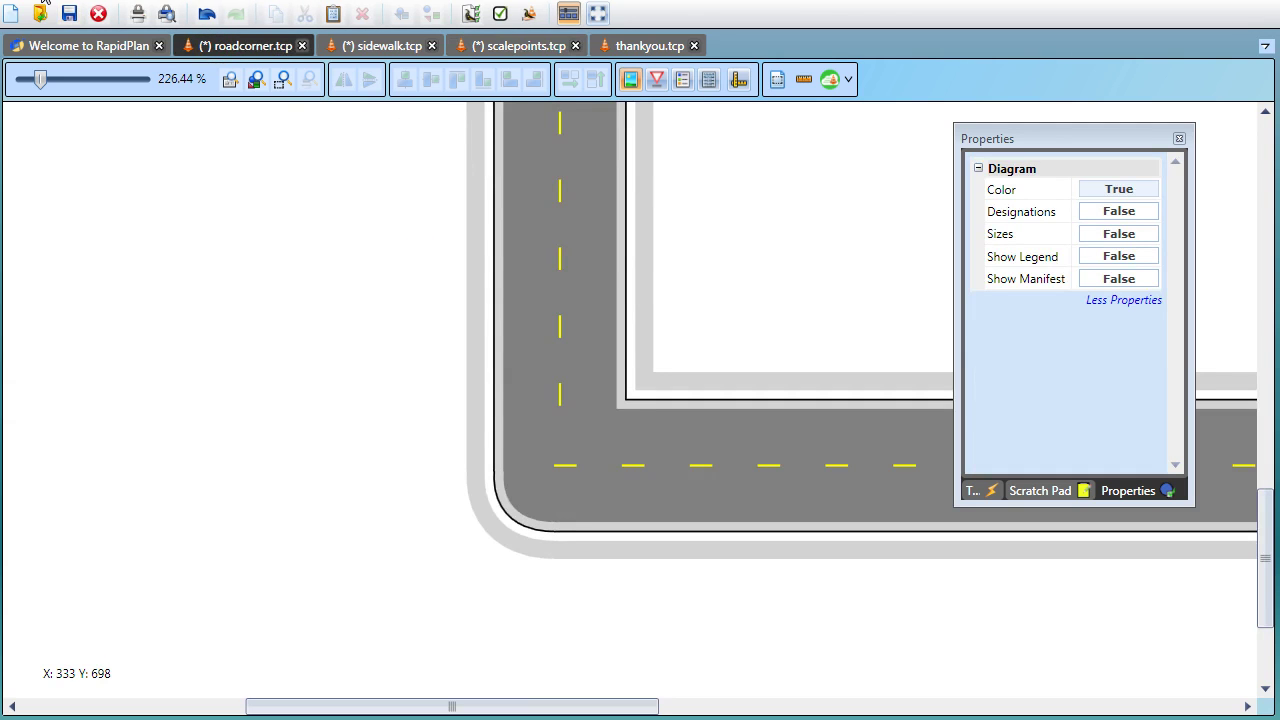
{"action": "left_click", "coordinate": [43, 1]}
{"action": "mouse_move", "coordinate": [84, 203]}
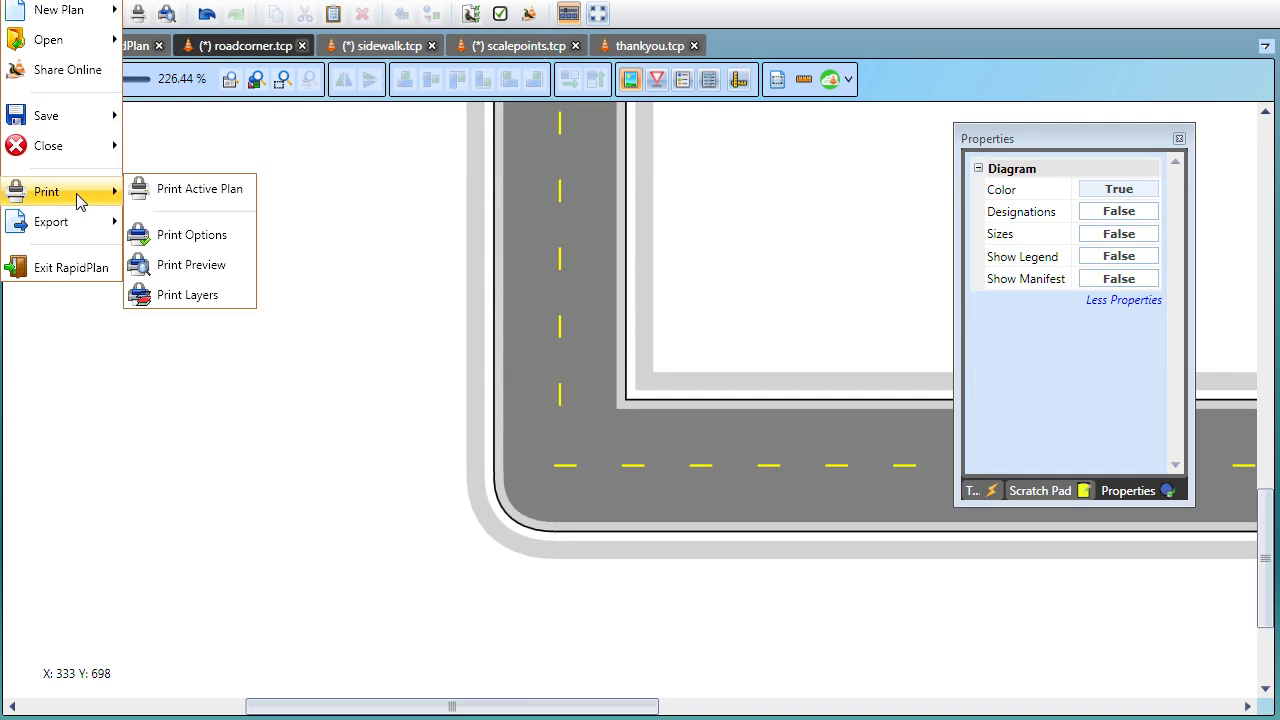
{"action": "left_click", "coordinate": [178, 236]}
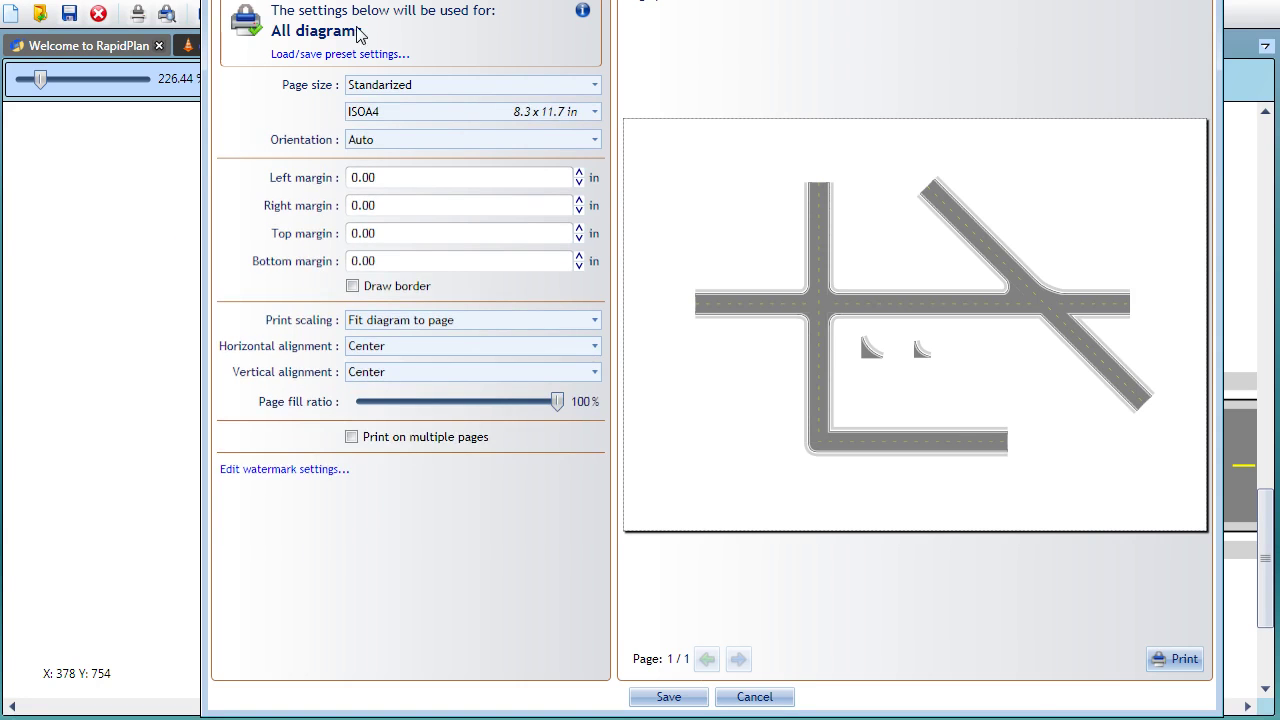
{"action": "left_click_drag", "start_coordinate": [345, 0], "coordinate": [255, 22]}
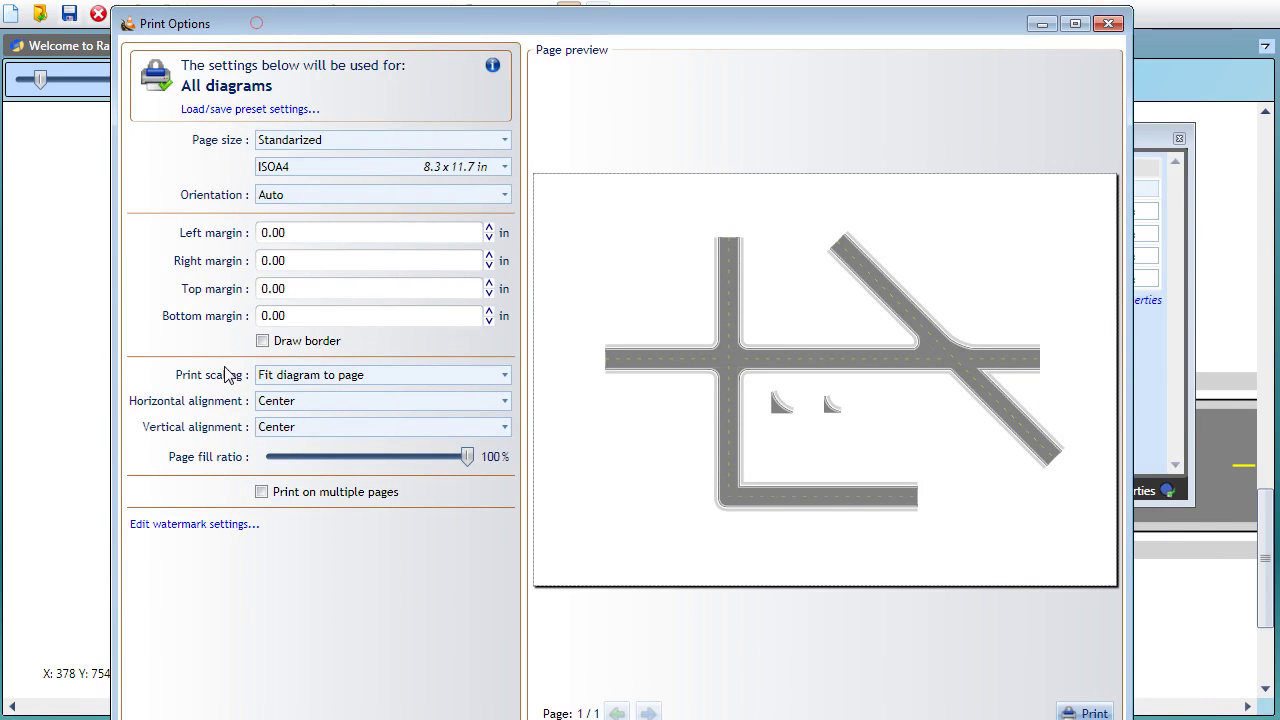
Enable printing of the invarion watermark and place it over the plan.
{"action": "left_click", "coordinate": [211, 527]}
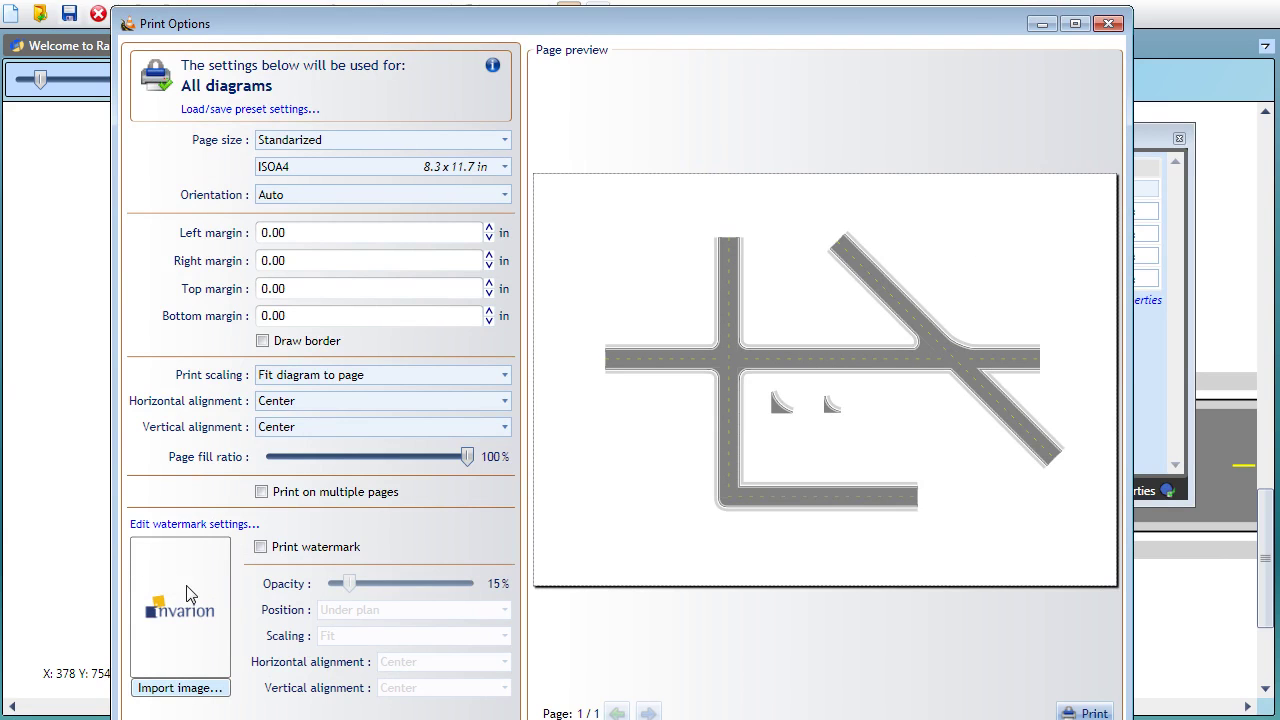
{"action": "left_click", "coordinate": [261, 548]}
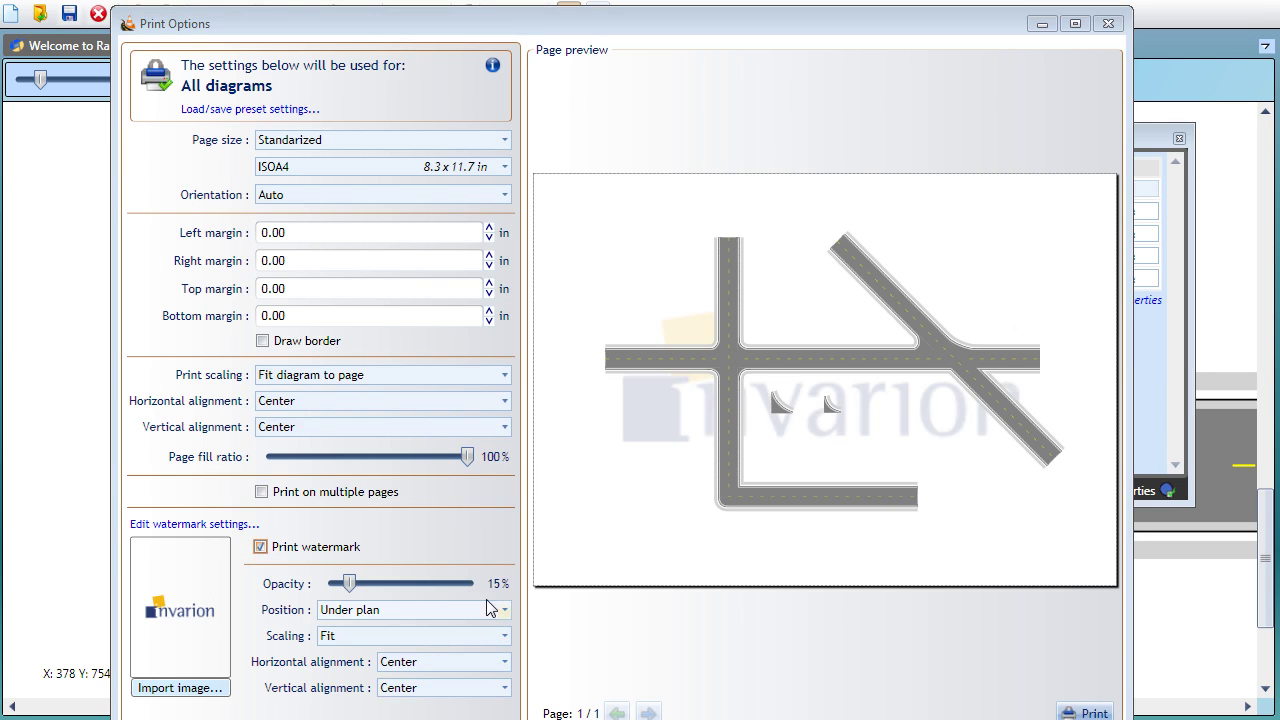
{"action": "left_click", "coordinate": [450, 610]}
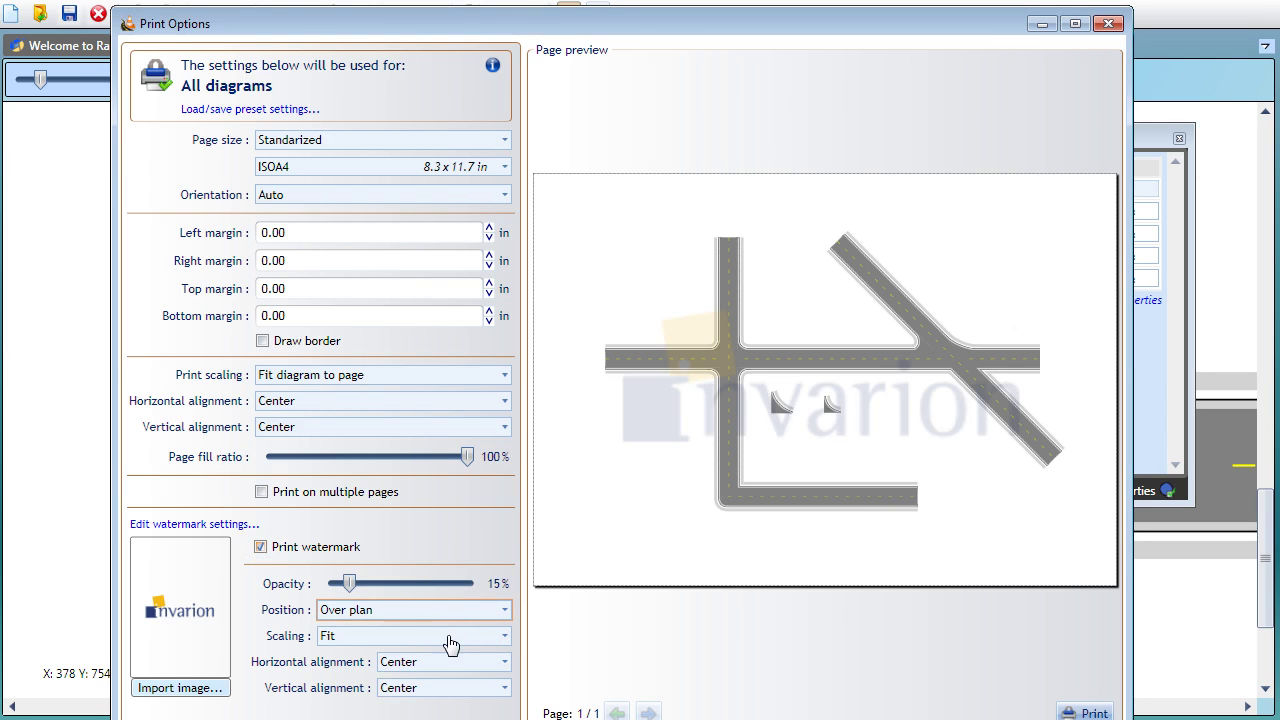
Set the watermark scaling to Tiles with right/bottom alignment and 34% opacity.
{"action": "left_click", "coordinate": [445, 638]}
{"action": "left_click", "coordinate": [445, 638]}
{"action": "left_click", "coordinate": [447, 636]}
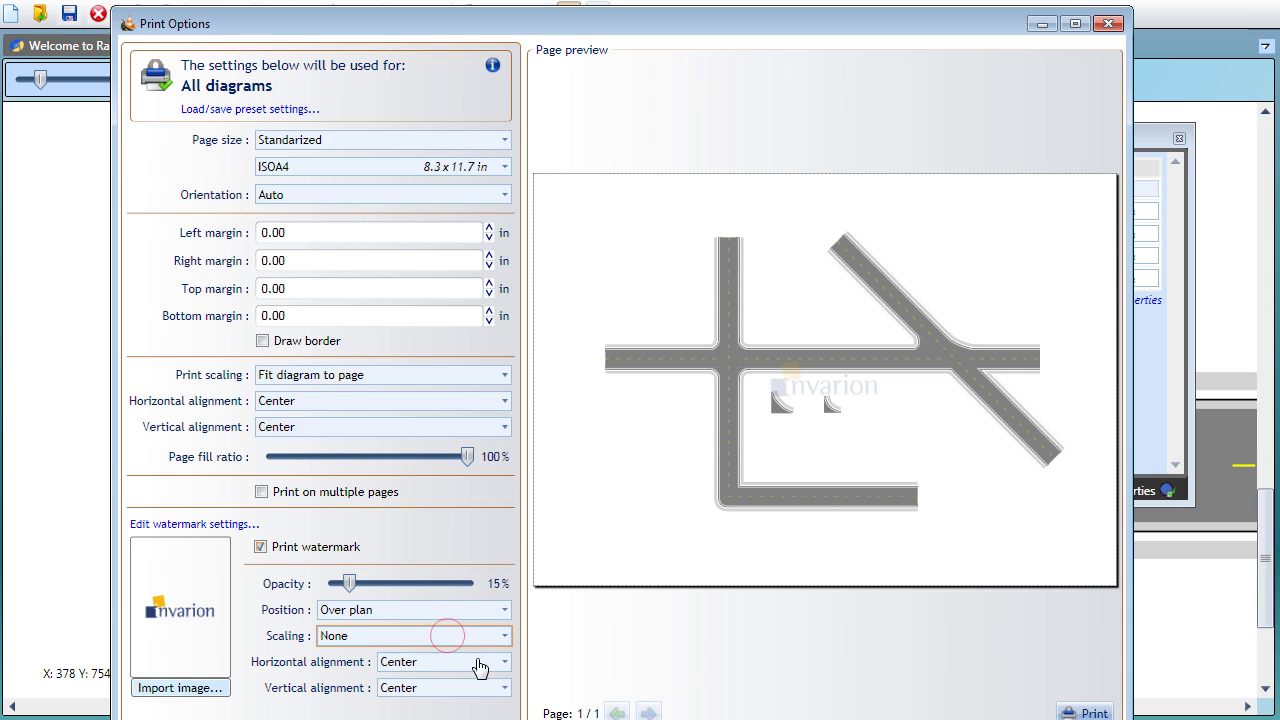
{"action": "left_click", "coordinate": [457, 662]}
{"action": "left_click", "coordinate": [453, 688]}
{"action": "left_click", "coordinate": [445, 636]}
{"action": "left_click", "coordinate": [440, 636]}
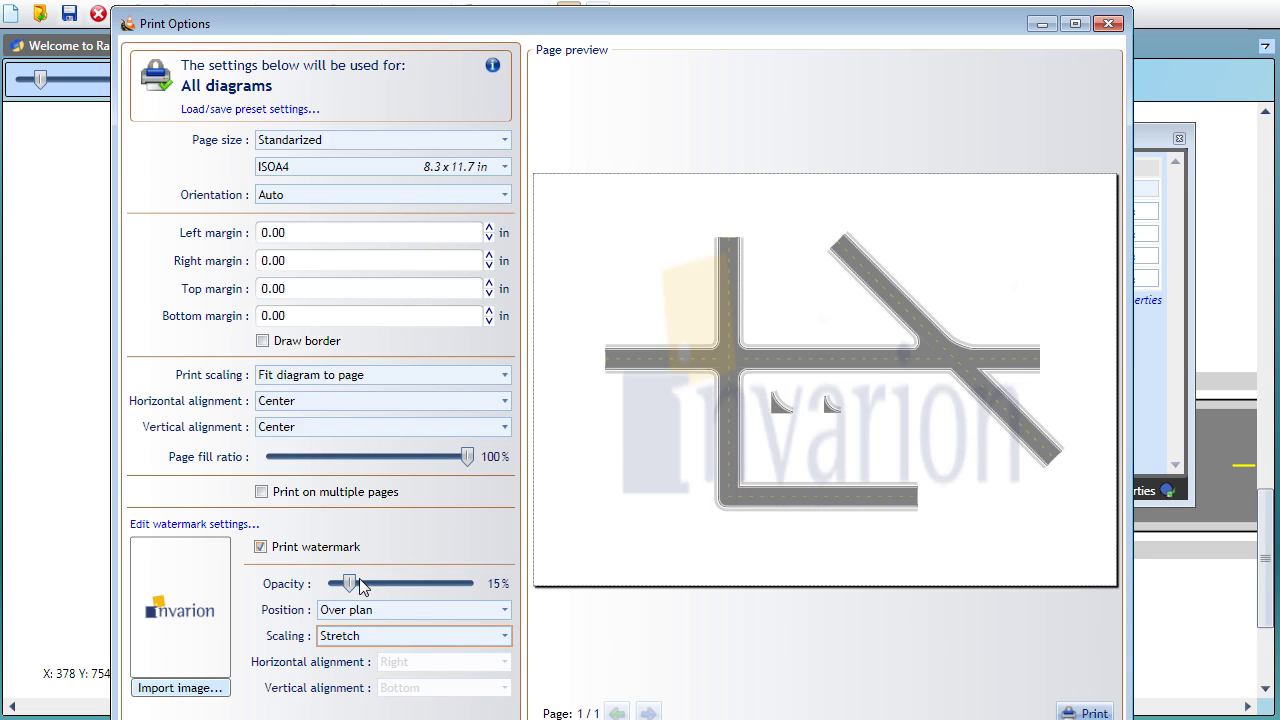
{"action": "scroll", "coordinate": [355, 632], "scroll_direction": "down", "scroll_amount": 1}
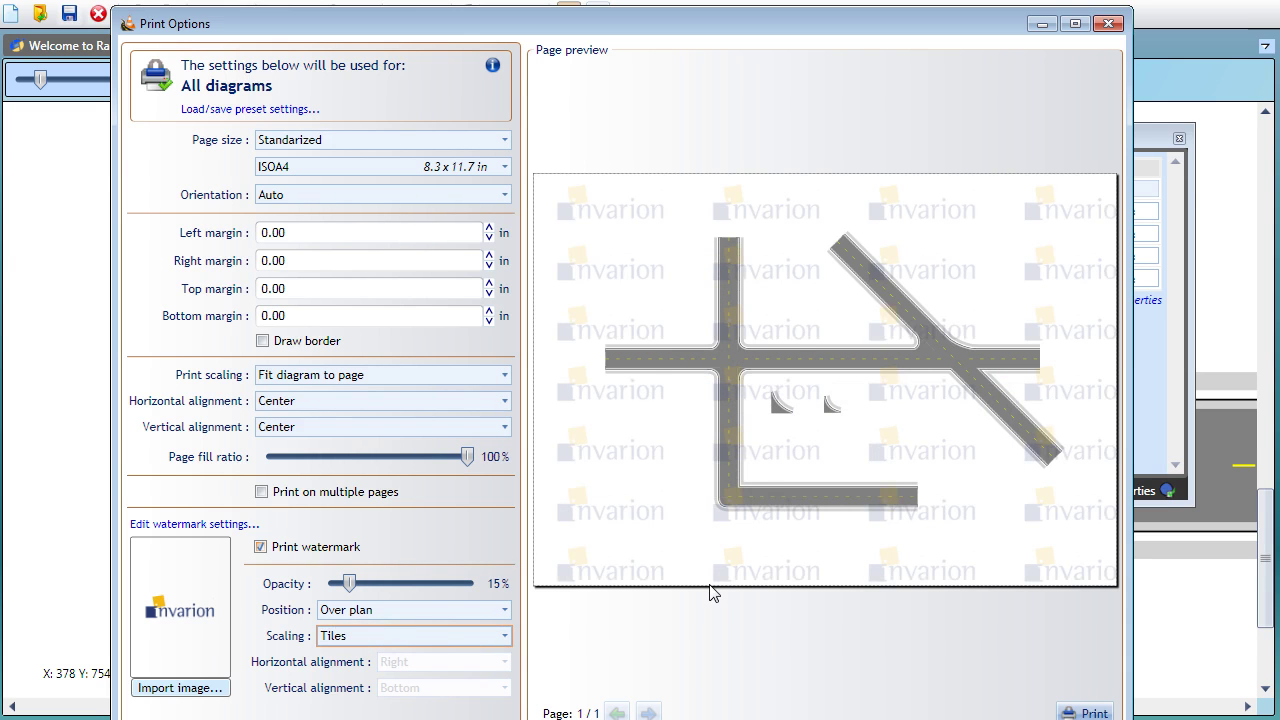
{"action": "left_click_drag", "start_coordinate": [349, 583], "coordinate": [377, 583]}
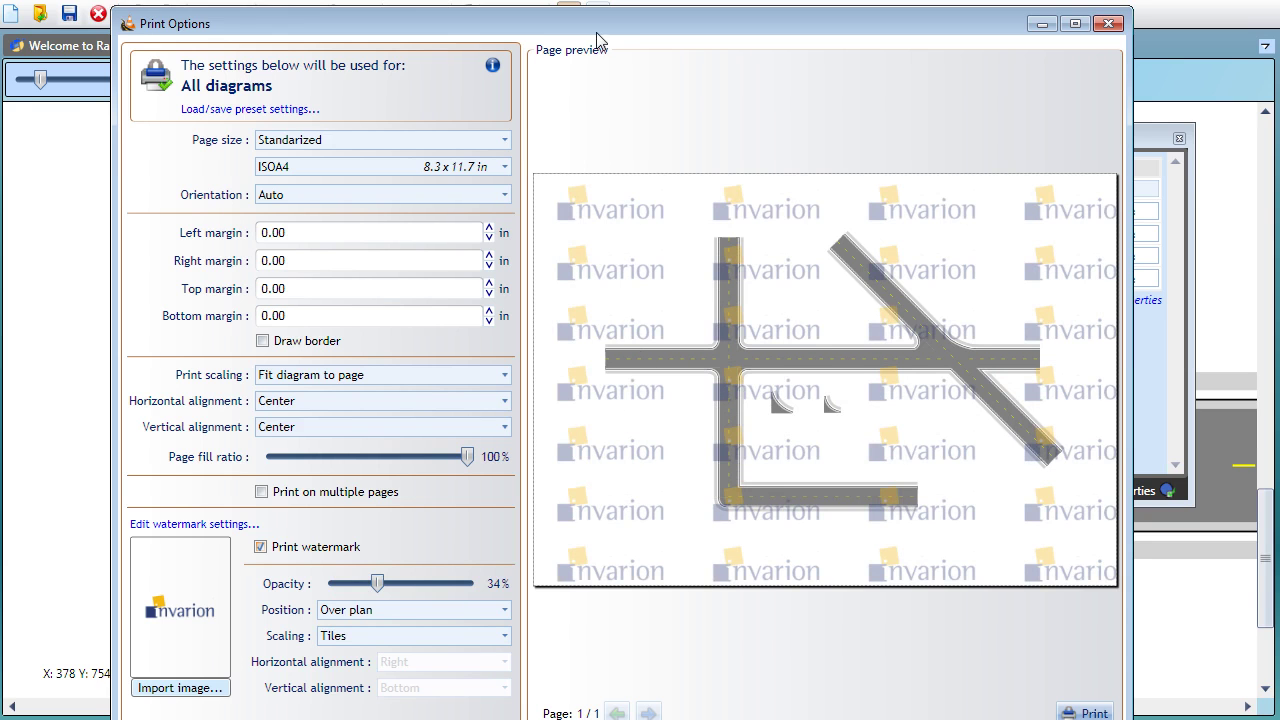
{"action": "left_click_drag", "start_coordinate": [600, 28], "coordinate": [600, 0]}
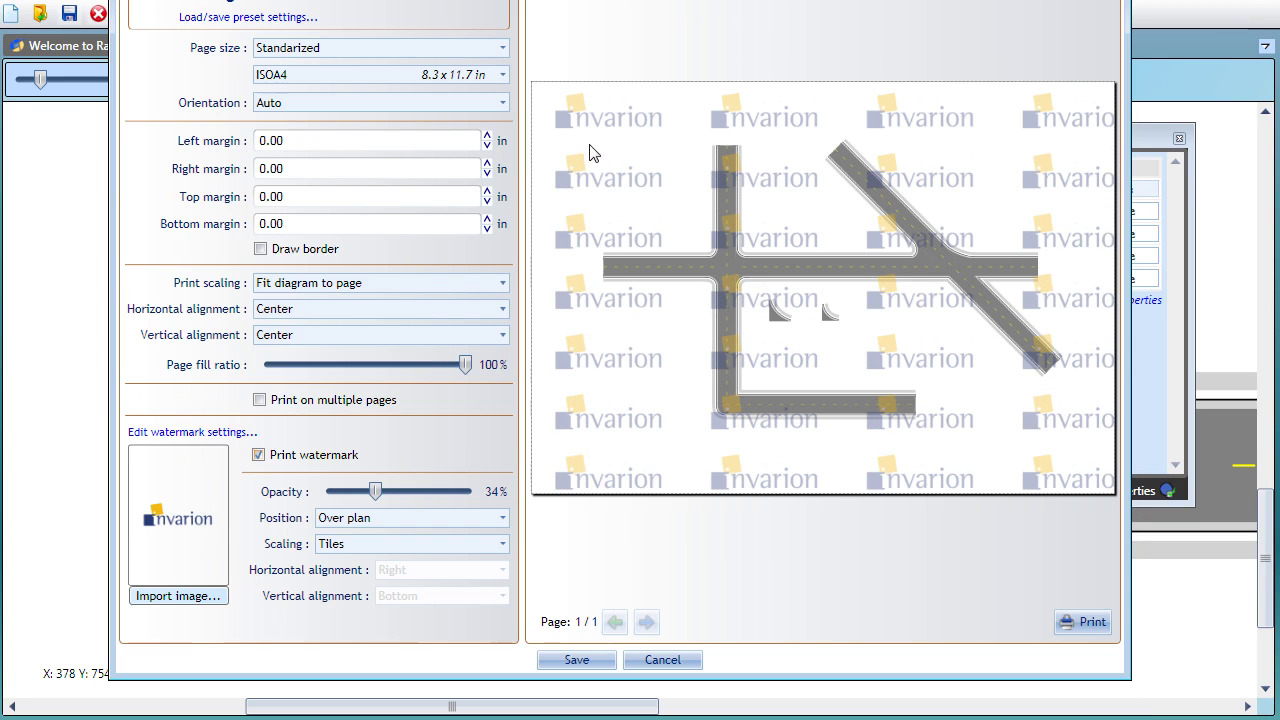
Save the print settings, then view the thankyou.tcp plan zoomed in on its cone logo.
{"action": "left_click", "coordinate": [580, 661]}
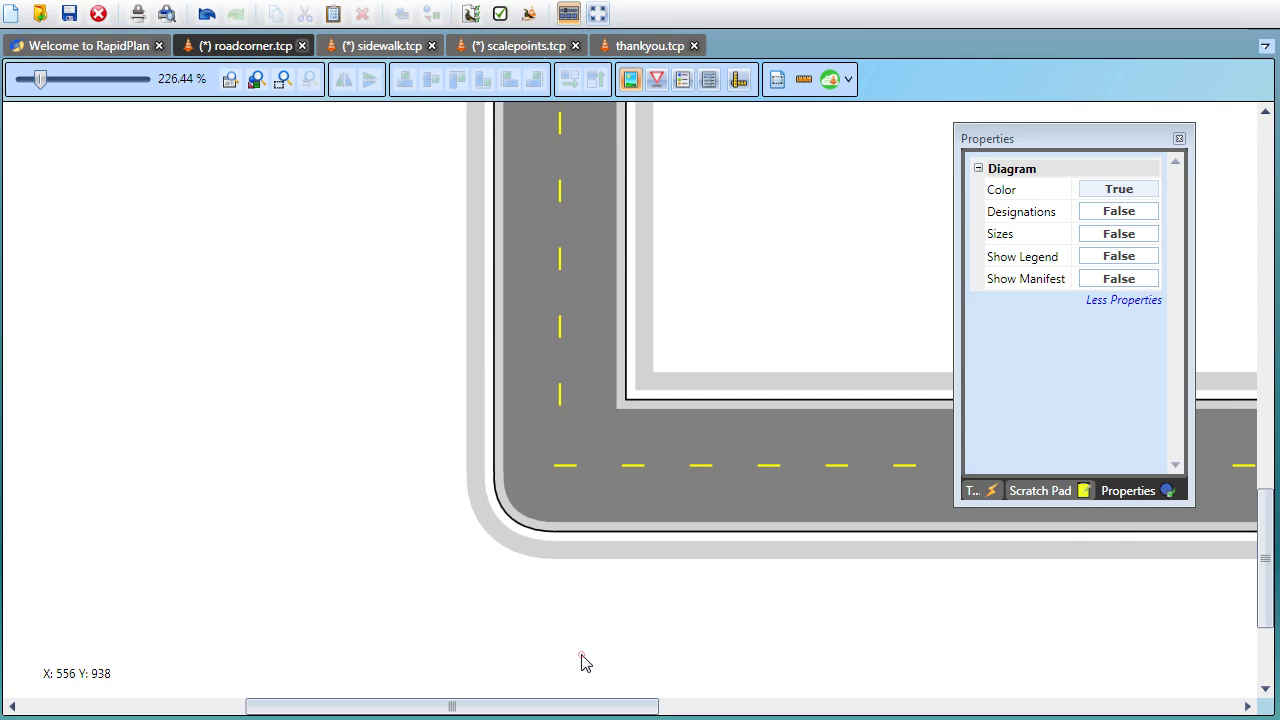
{"action": "left_click", "coordinate": [638, 47]}
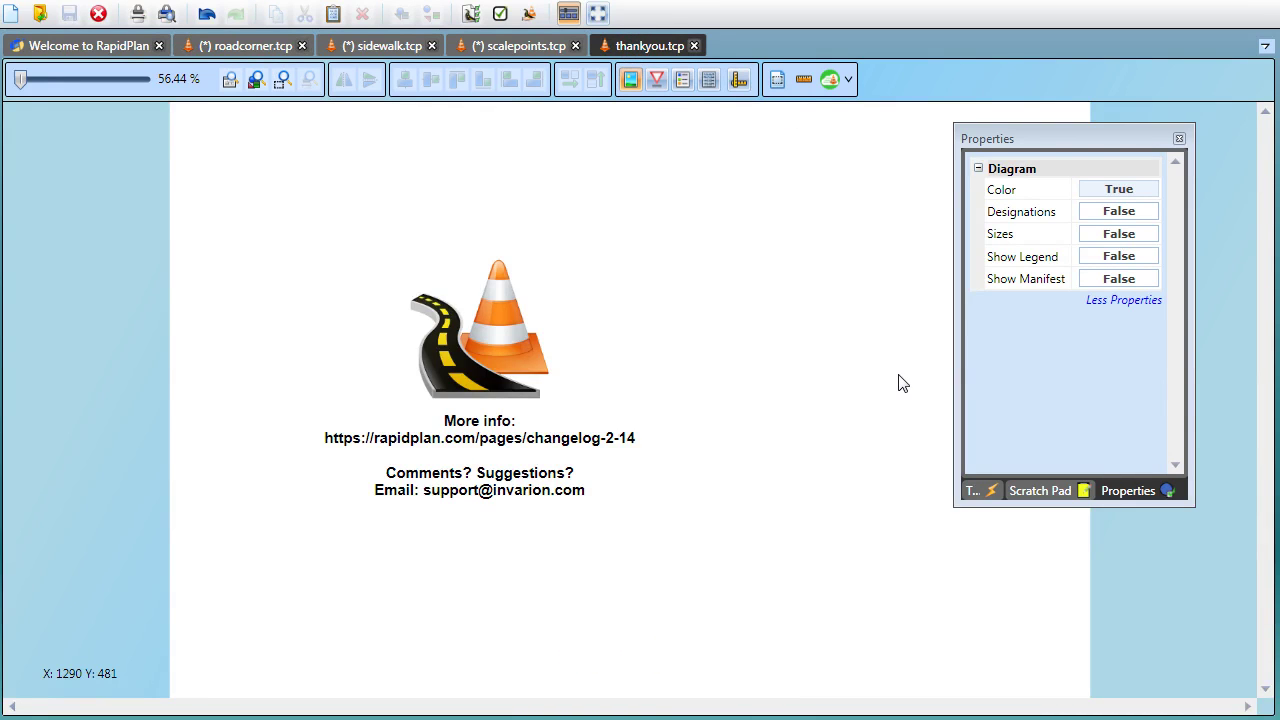
{"action": "left_click", "coordinate": [256, 387]}
{"action": "scroll", "coordinate": [304, 452], "scroll_direction": "up", "scroll_amount": 3, "text": "ctrl"}
{"action": "scroll", "coordinate": [246, 457], "scroll_direction": "up", "scroll_amount": 3, "text": "ctrl"}
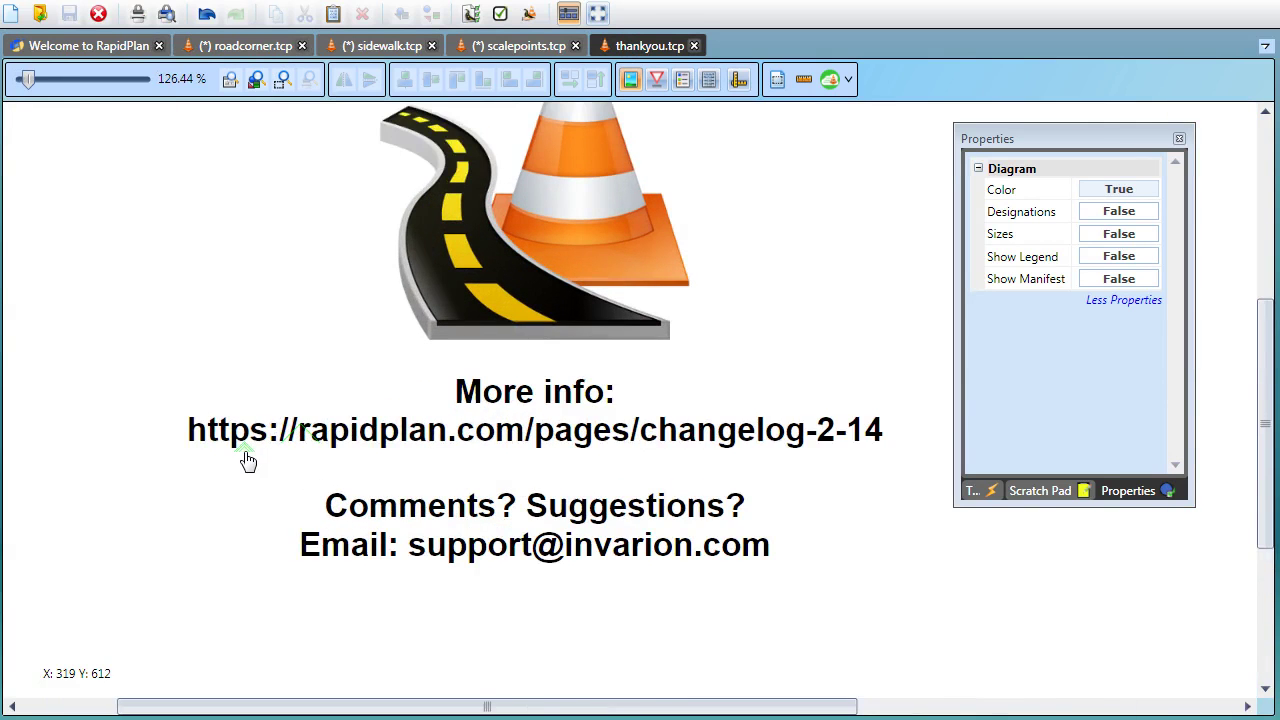
{"action": "scroll", "coordinate": [392, 345], "scroll_direction": "down", "scroll_amount": 3, "text": "ctrl"}
{"action": "scroll", "coordinate": [392, 345], "scroll_direction": "up", "scroll_amount": 1}
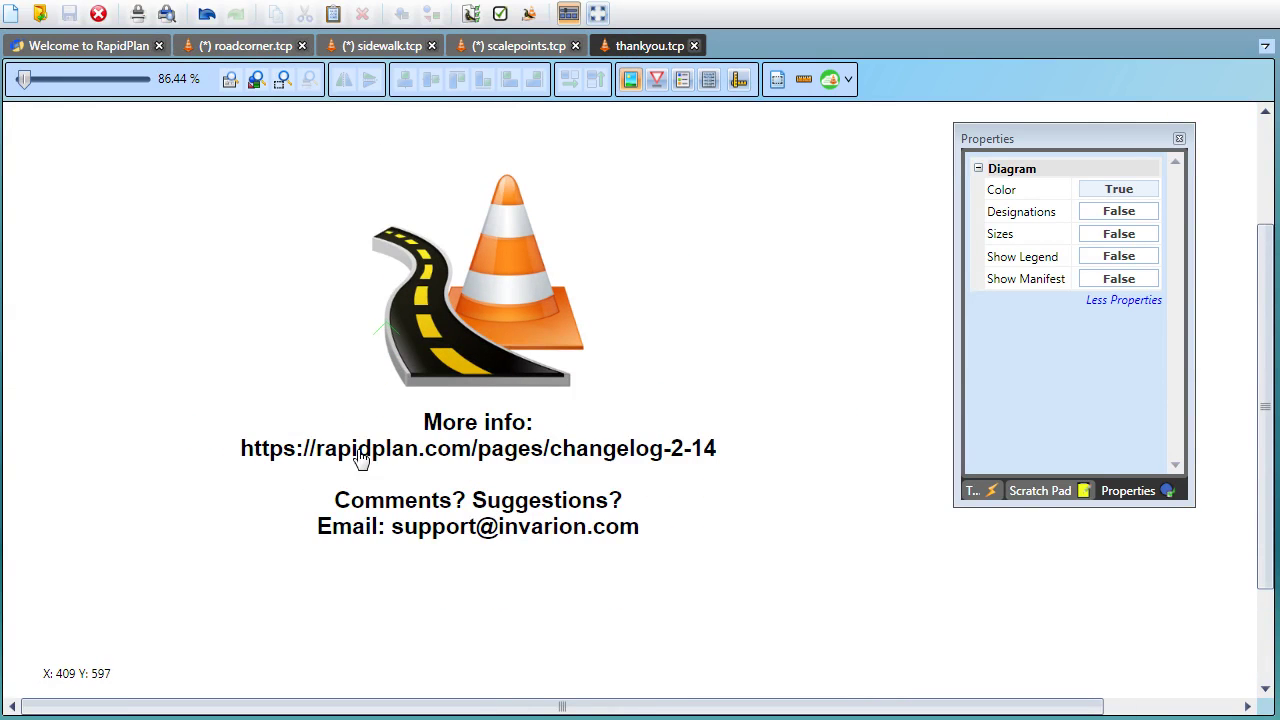